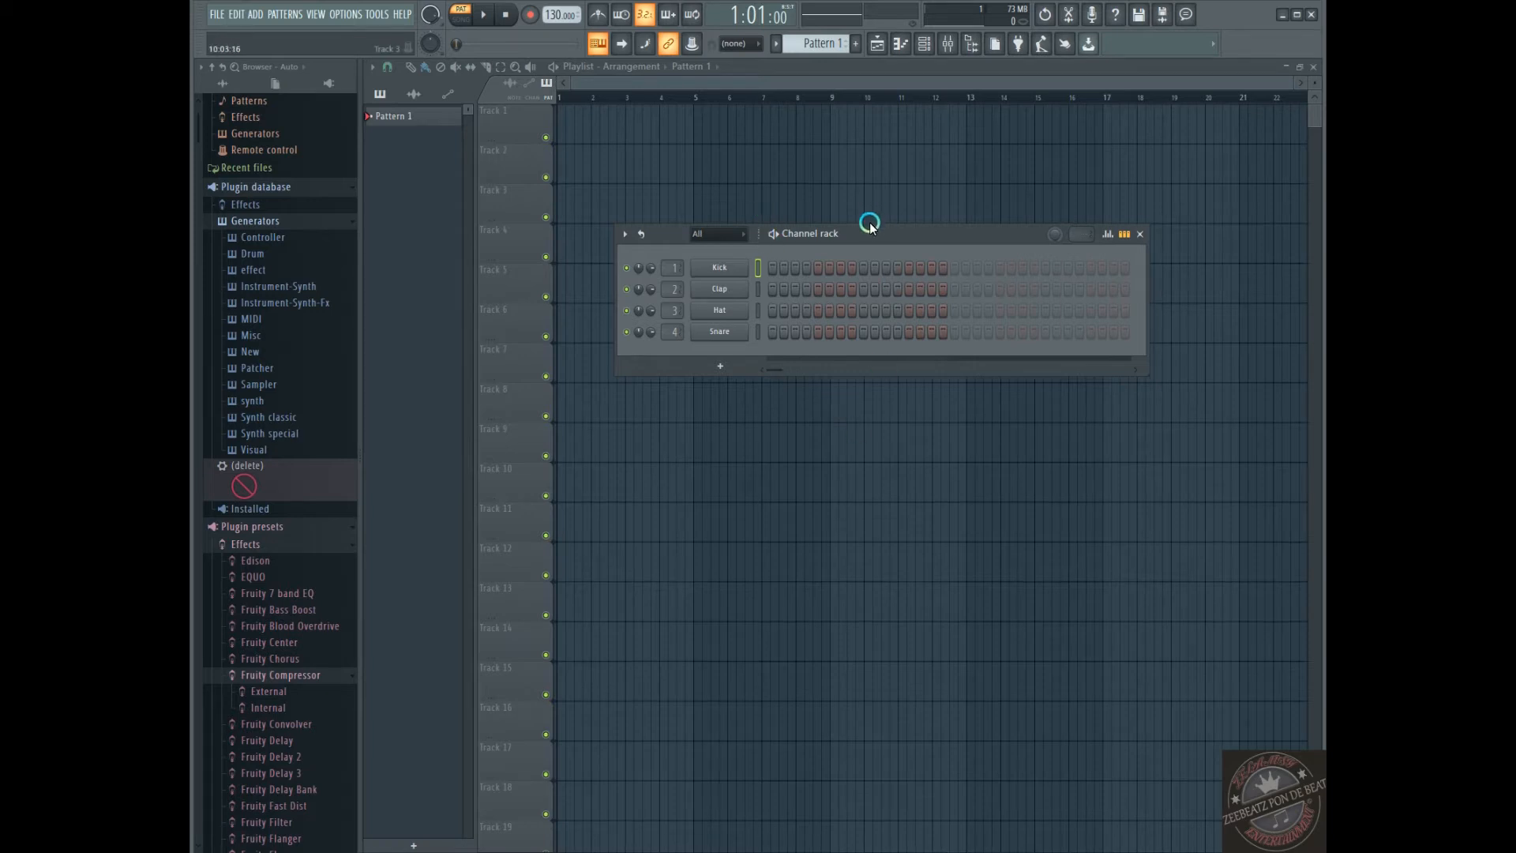
Toggle the Channel rack off and back on, and reposition it over the upper playlist tracks
left_click_drag(864, 222, 839, 156)
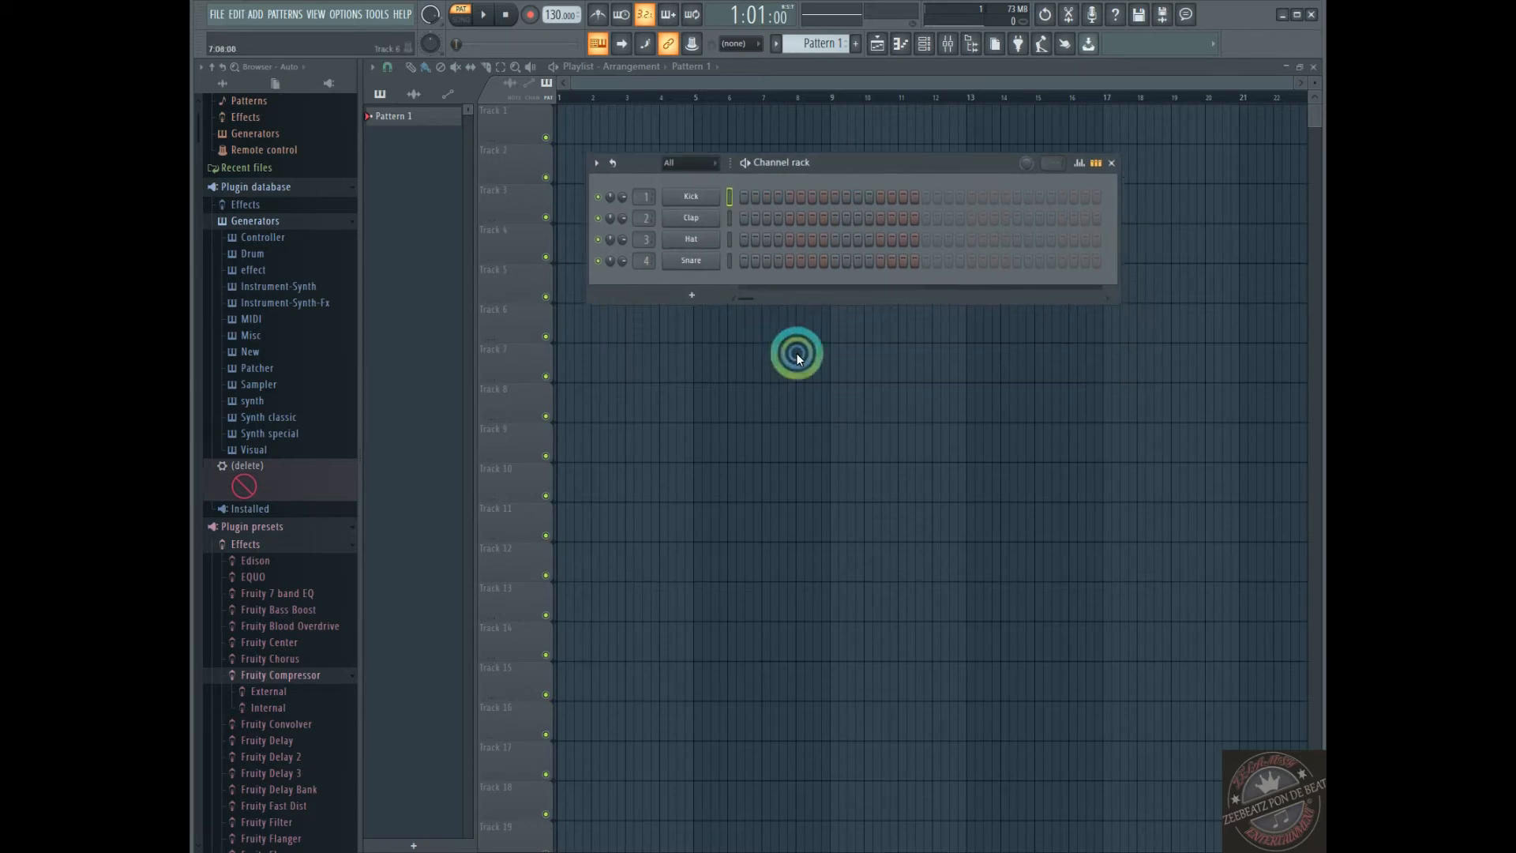
left_click(921, 43)
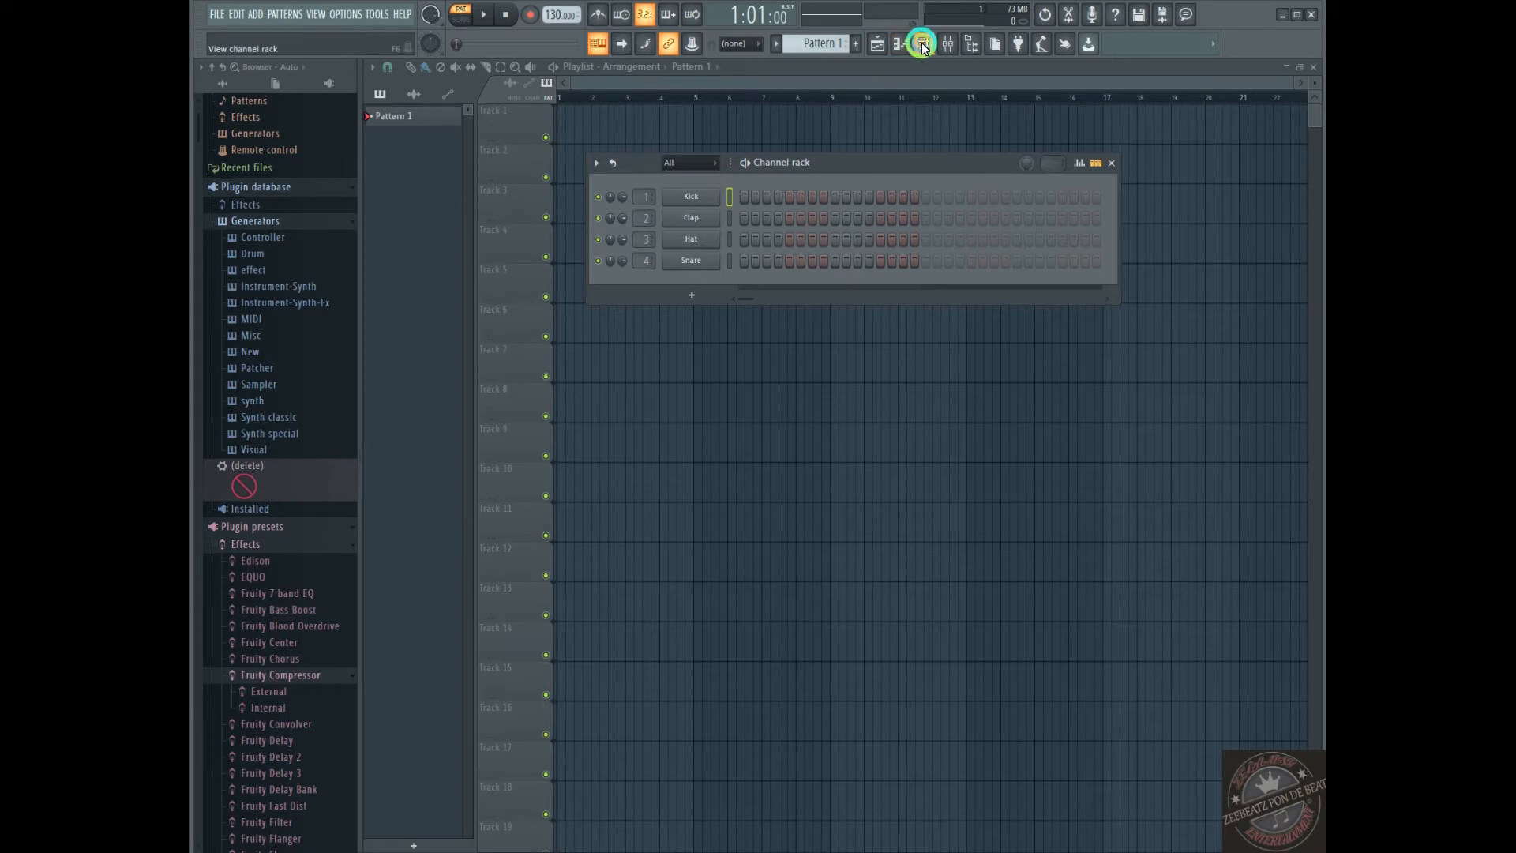
left_click(690, 580)
left_click(922, 43)
left_click_drag(840, 168, 841, 180)
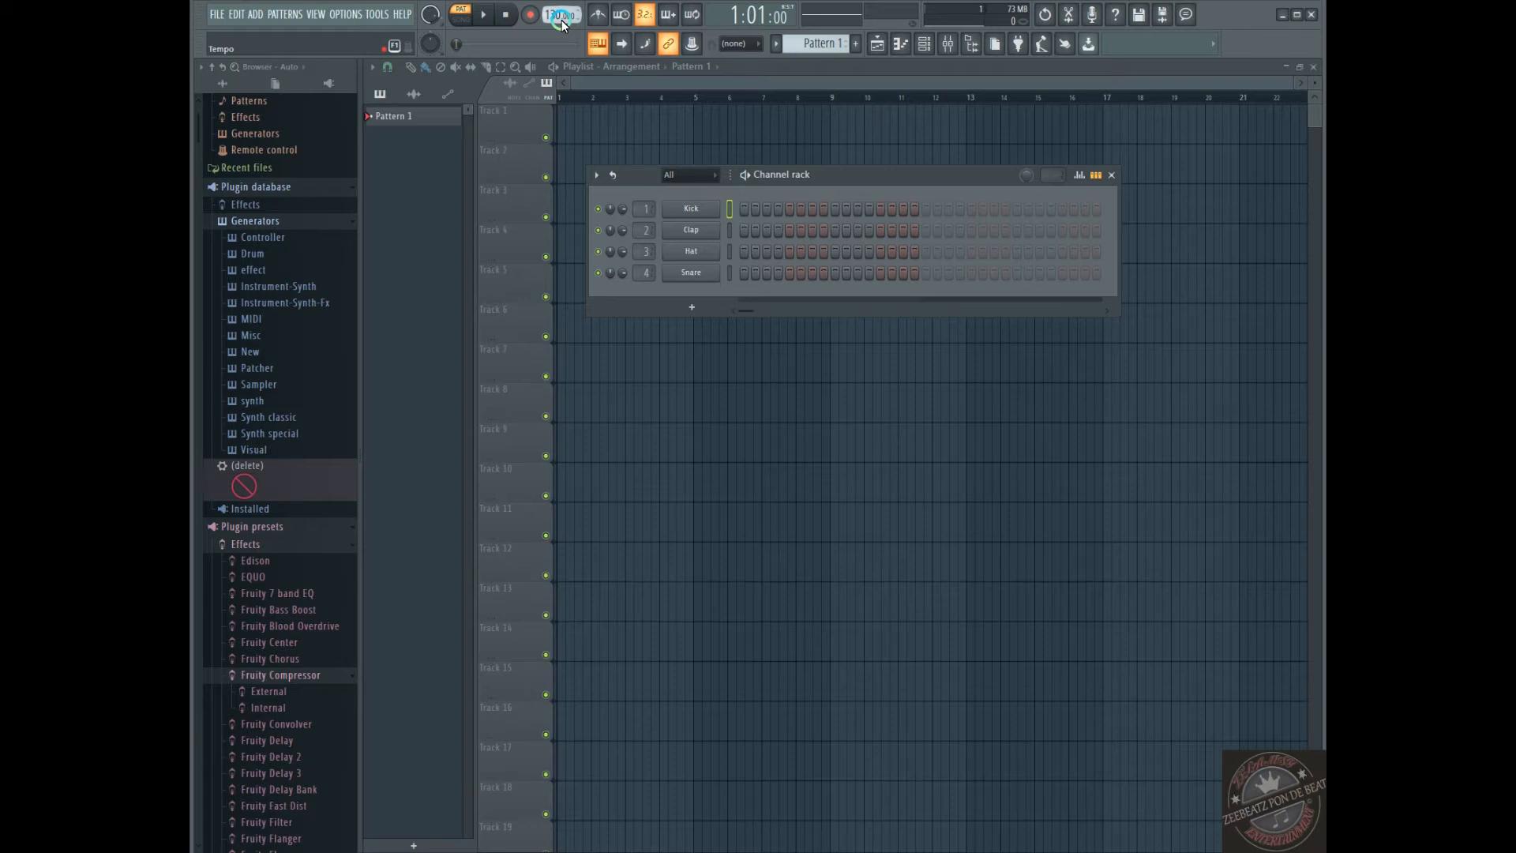
Set the project tempo to 148 BPM and shift the Channel rack further up over the playlist
left_click_drag(562, 24, 555, 4)
left_click_drag(557, 15, 562, 50)
left_click_drag(562, 49, 555, 769)
left_click_drag(849, 176, 822, 133)
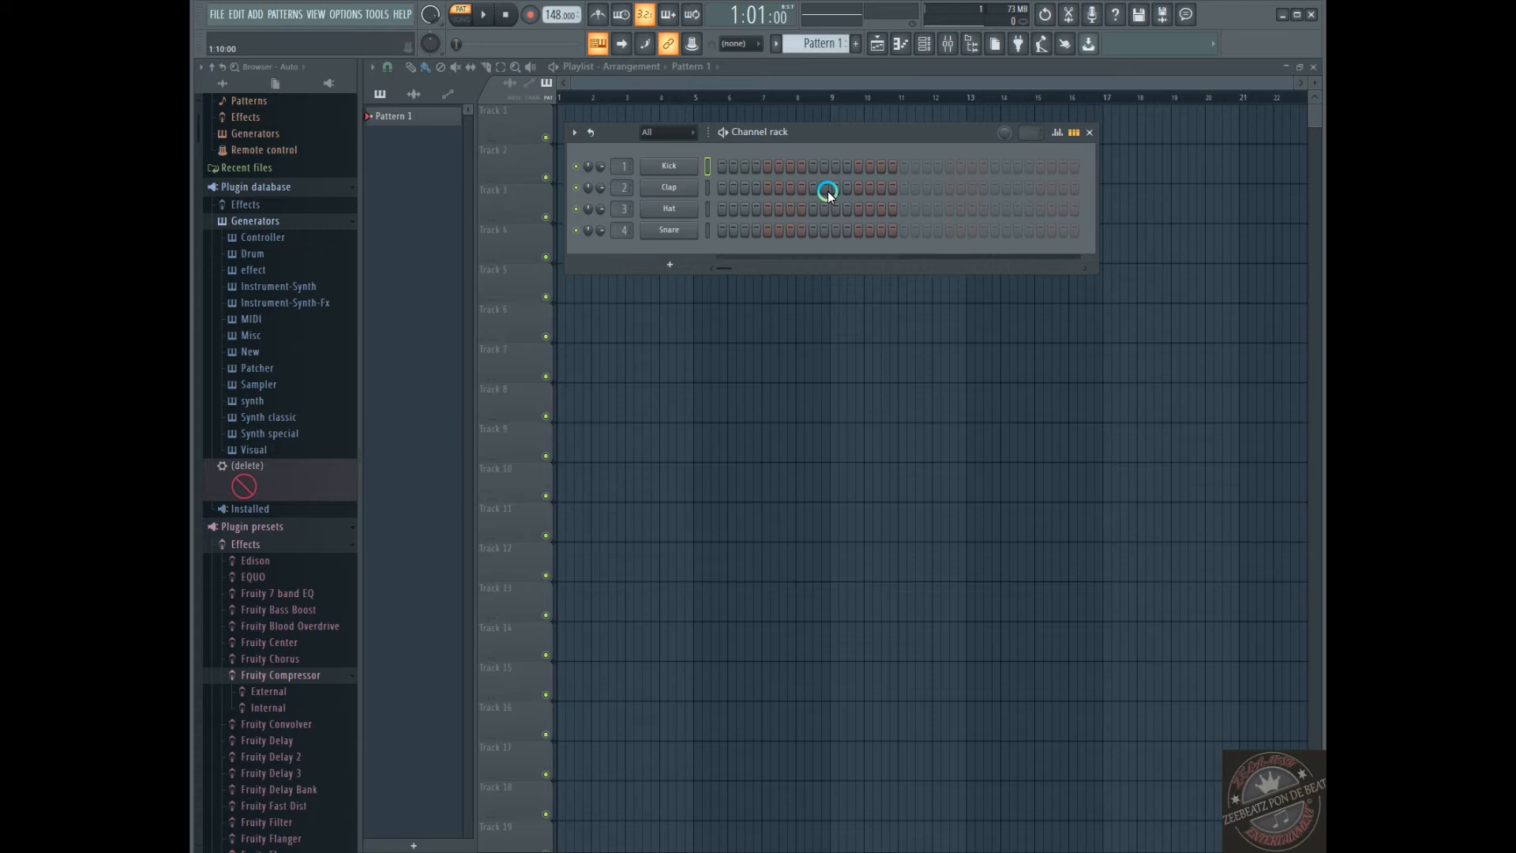
Open the Kick channel's sampler settings, audition its sample, and close the settings
left_click(668, 165)
left_click(457, 441)
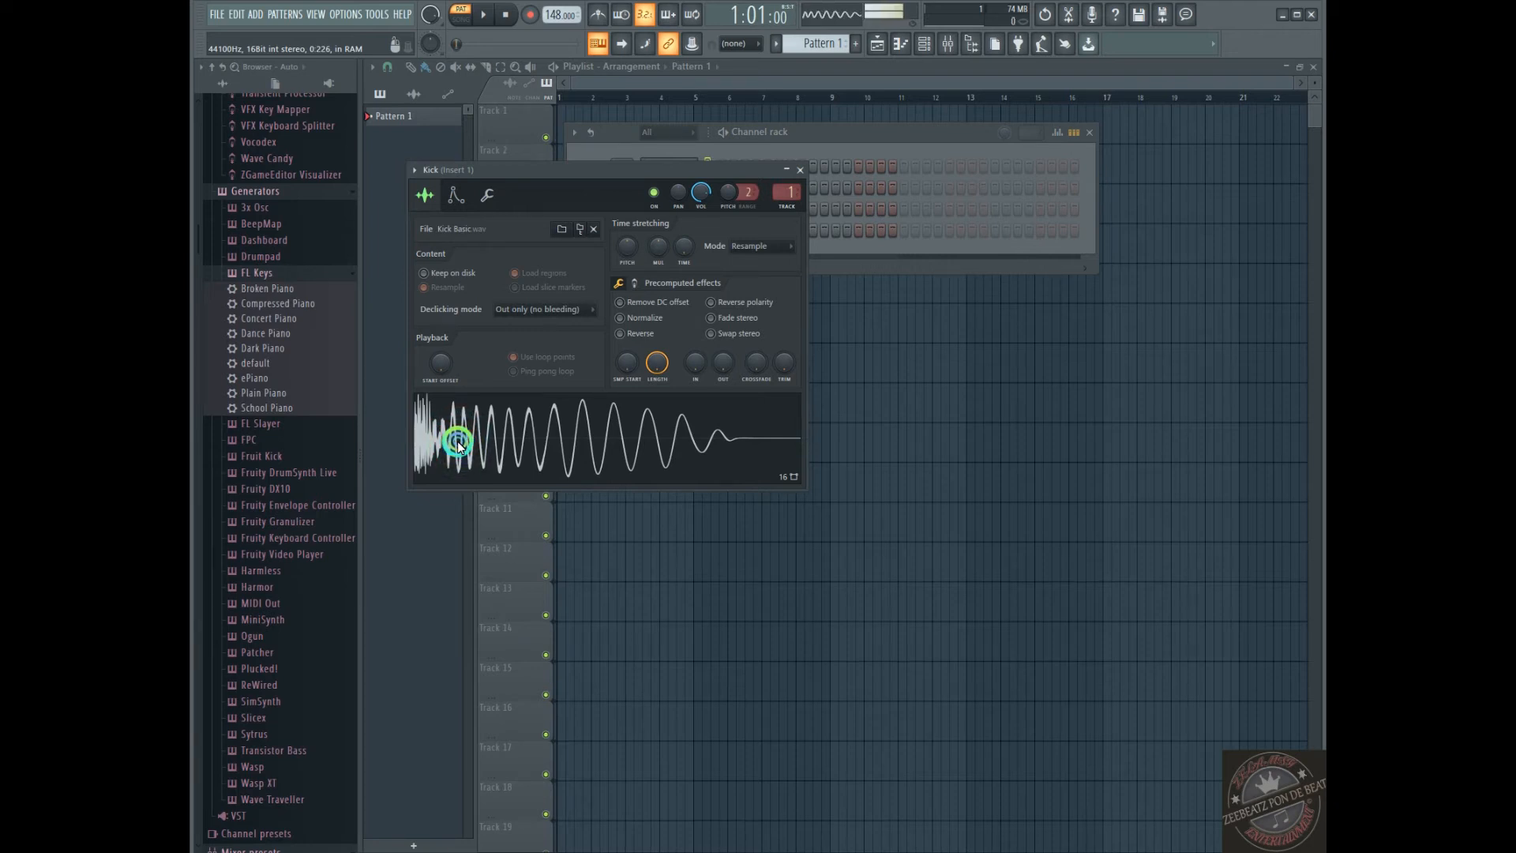
left_click(798, 170)
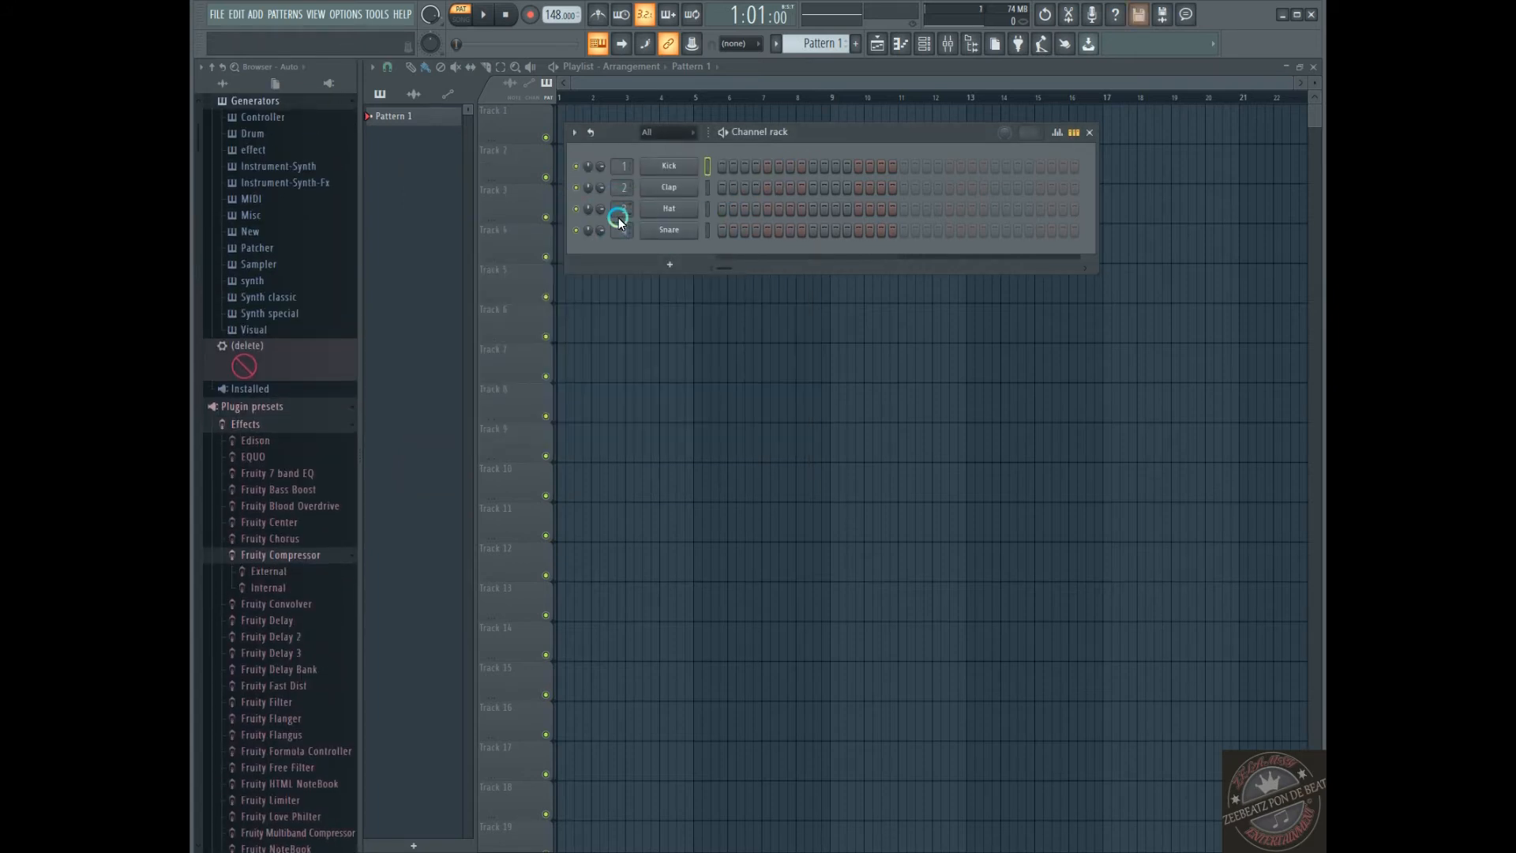
Open the Clap channel's sampler settings, audition its sample several times, and close the settings
left_click(678, 189)
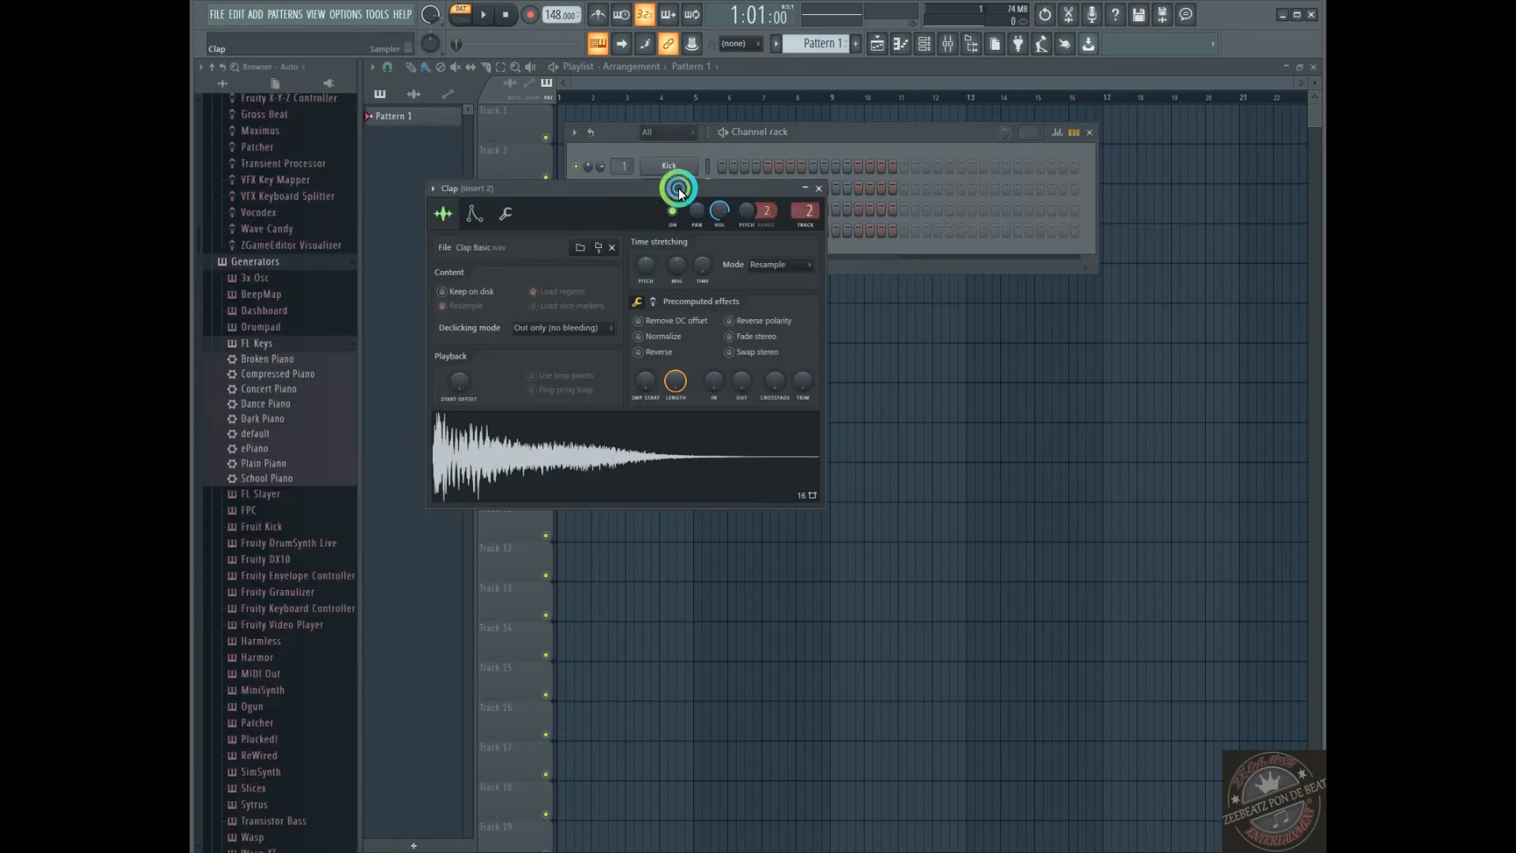
left_click(496, 490)
left_click(488, 461)
left_click(488, 461)
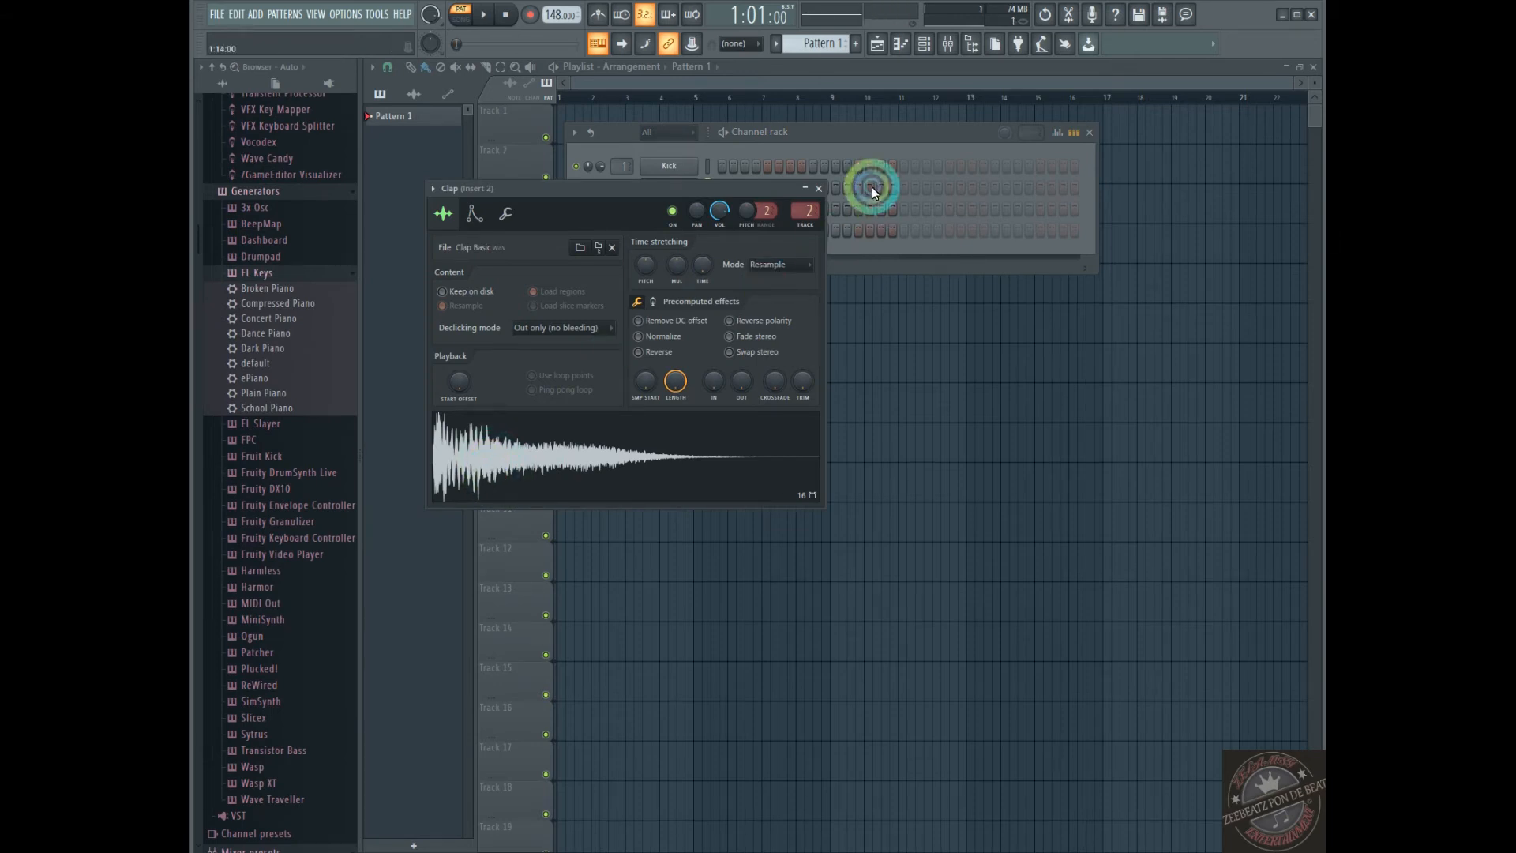
left_click(819, 188)
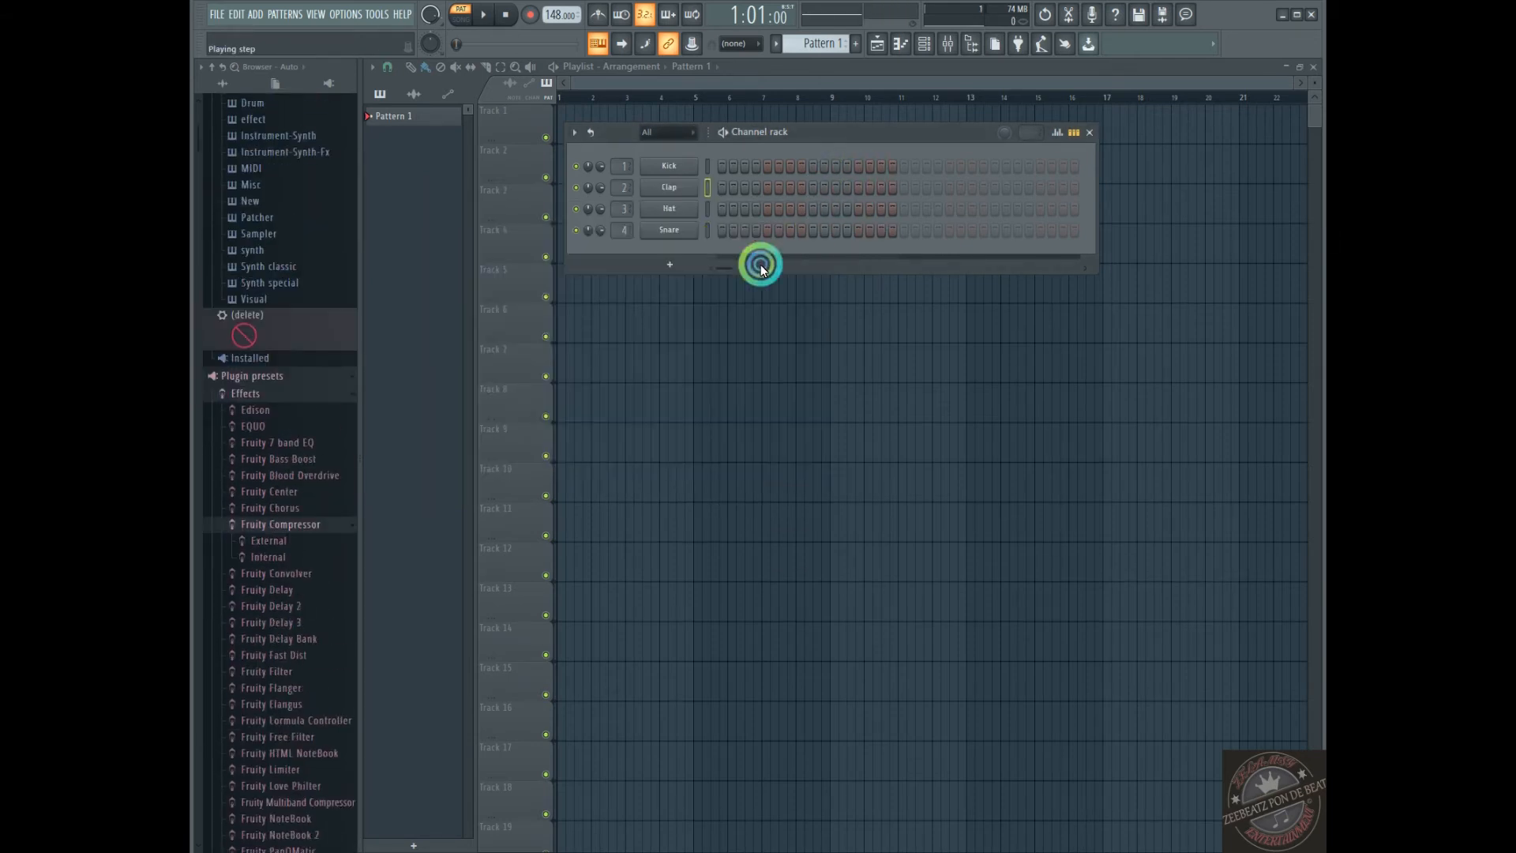
Open the Hat channel's sampler settings, audition its sample, and close the settings
left_click(707, 210)
left_click(708, 231)
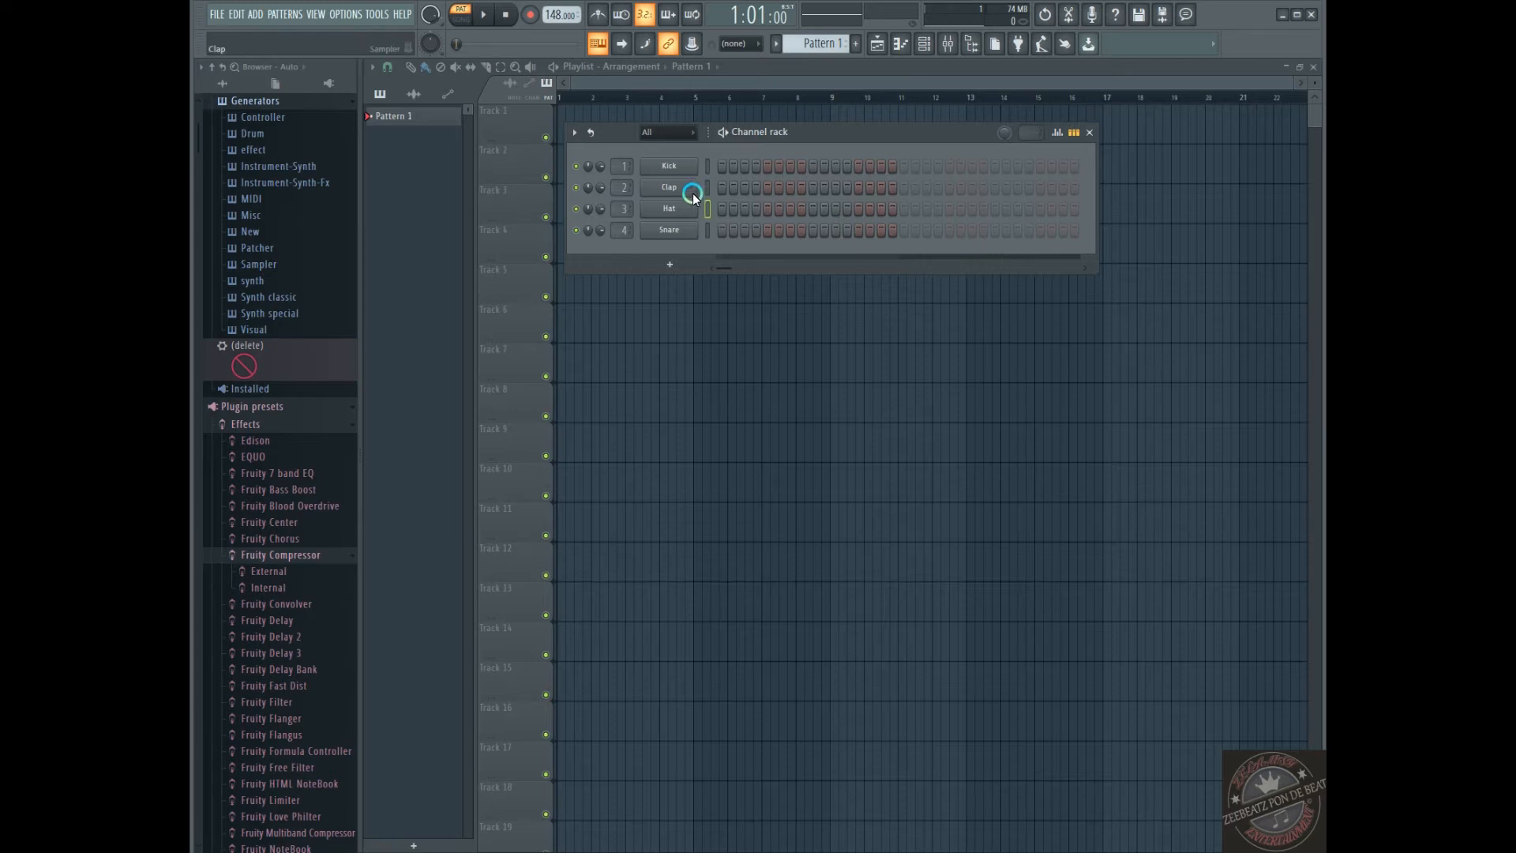
left_click(685, 207)
left_click(529, 485)
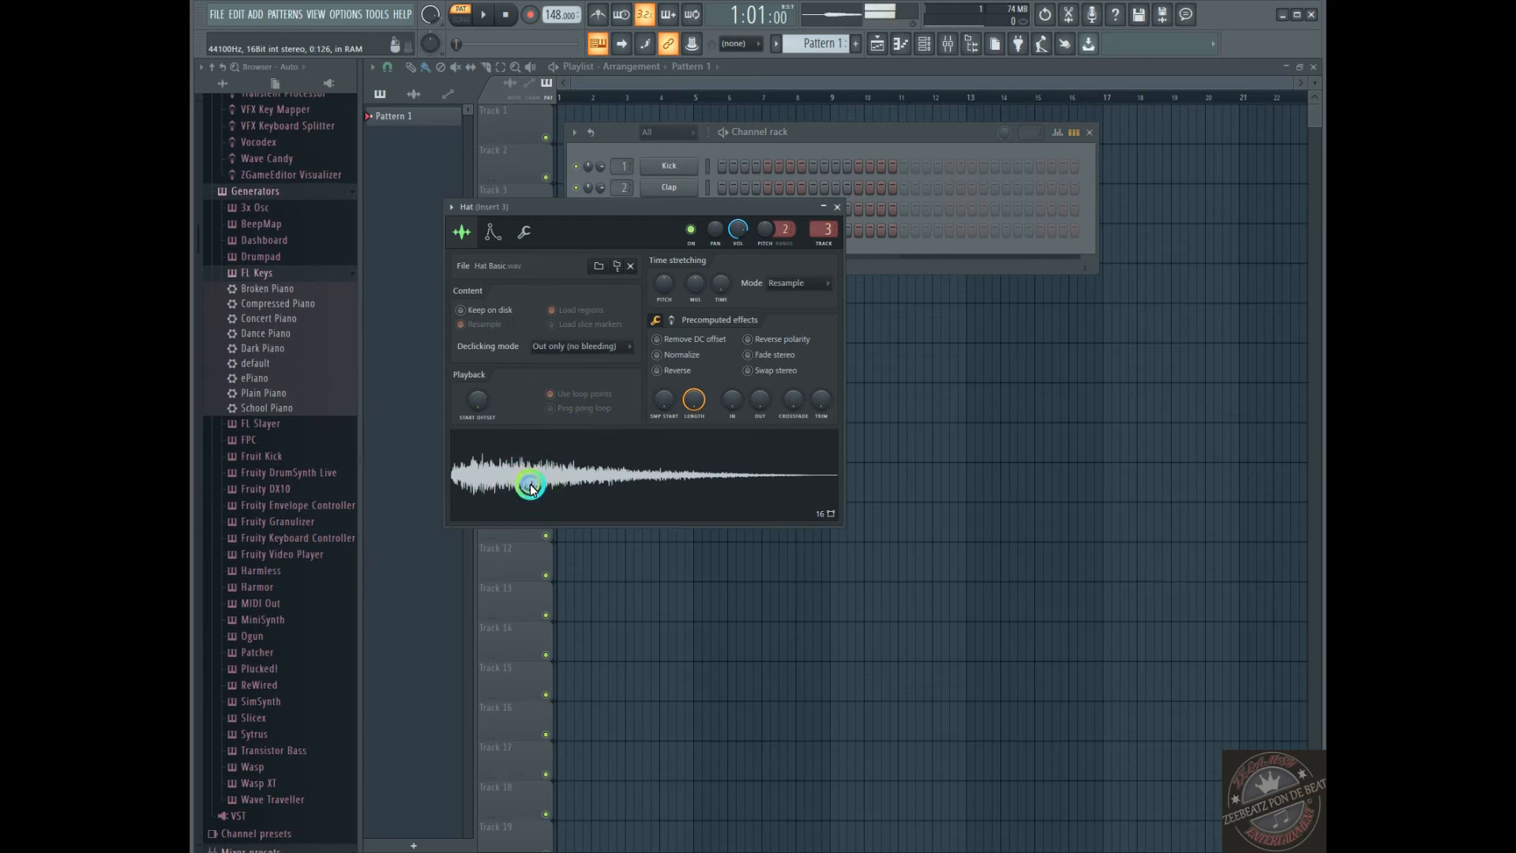
left_click(838, 207)
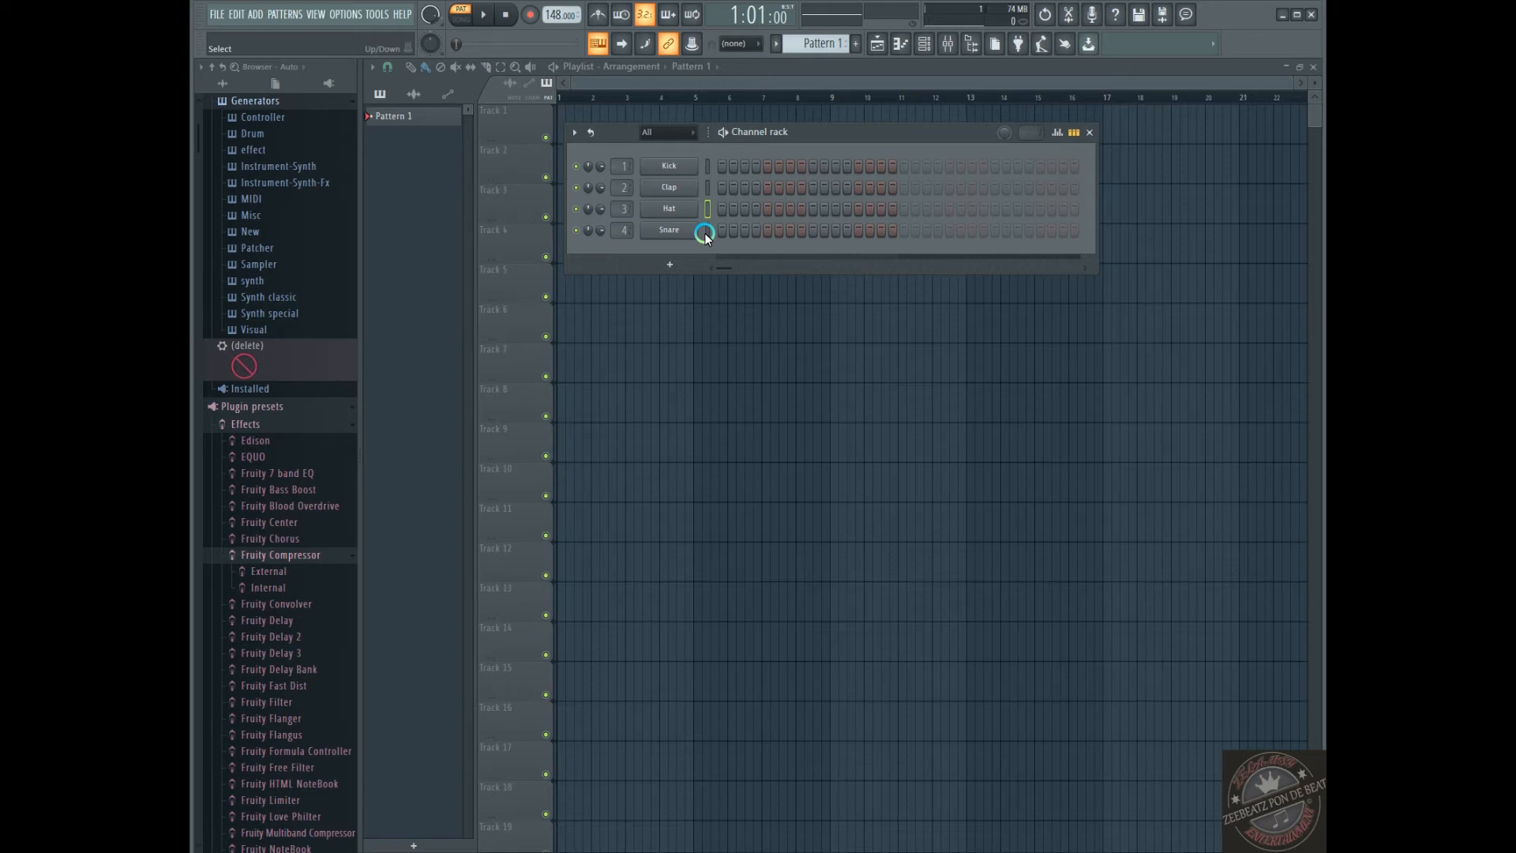
Open the Snare channel's sampler settings, audition its sample, and close the settings
left_click(669, 230)
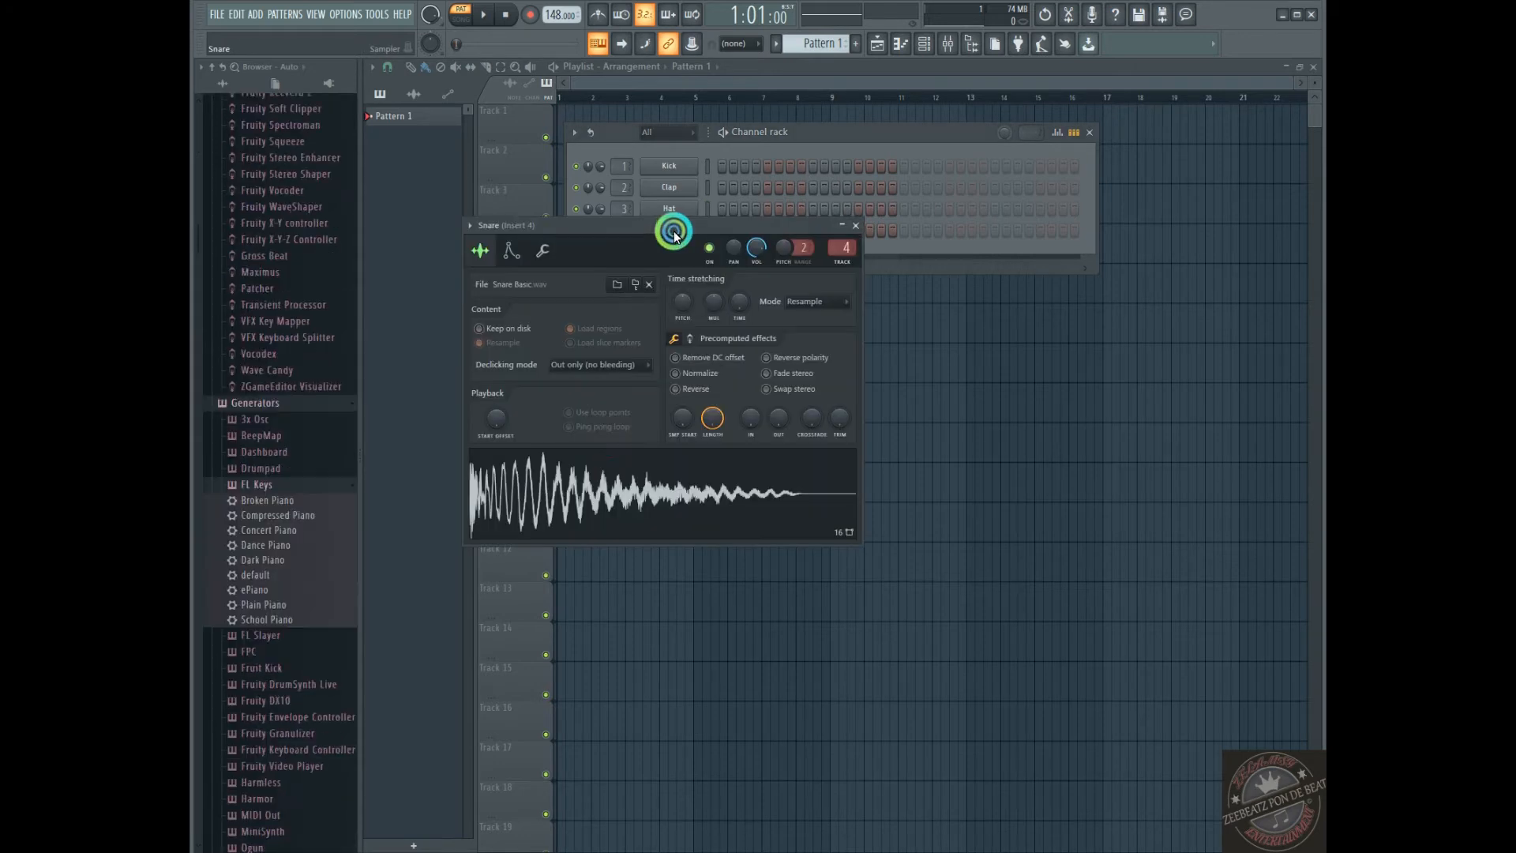
left_click(558, 490)
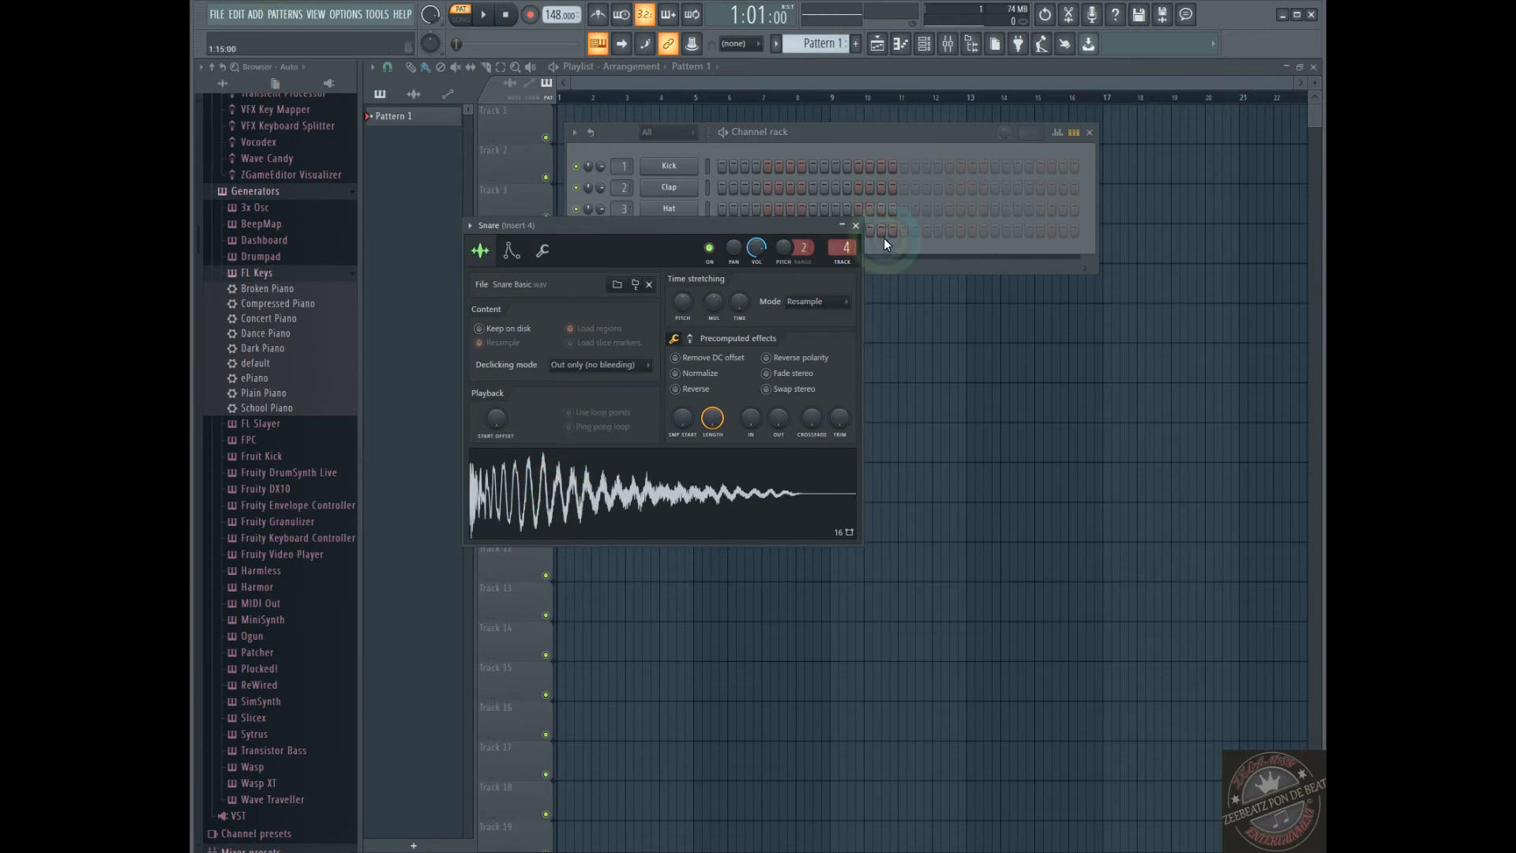
left_click(856, 225)
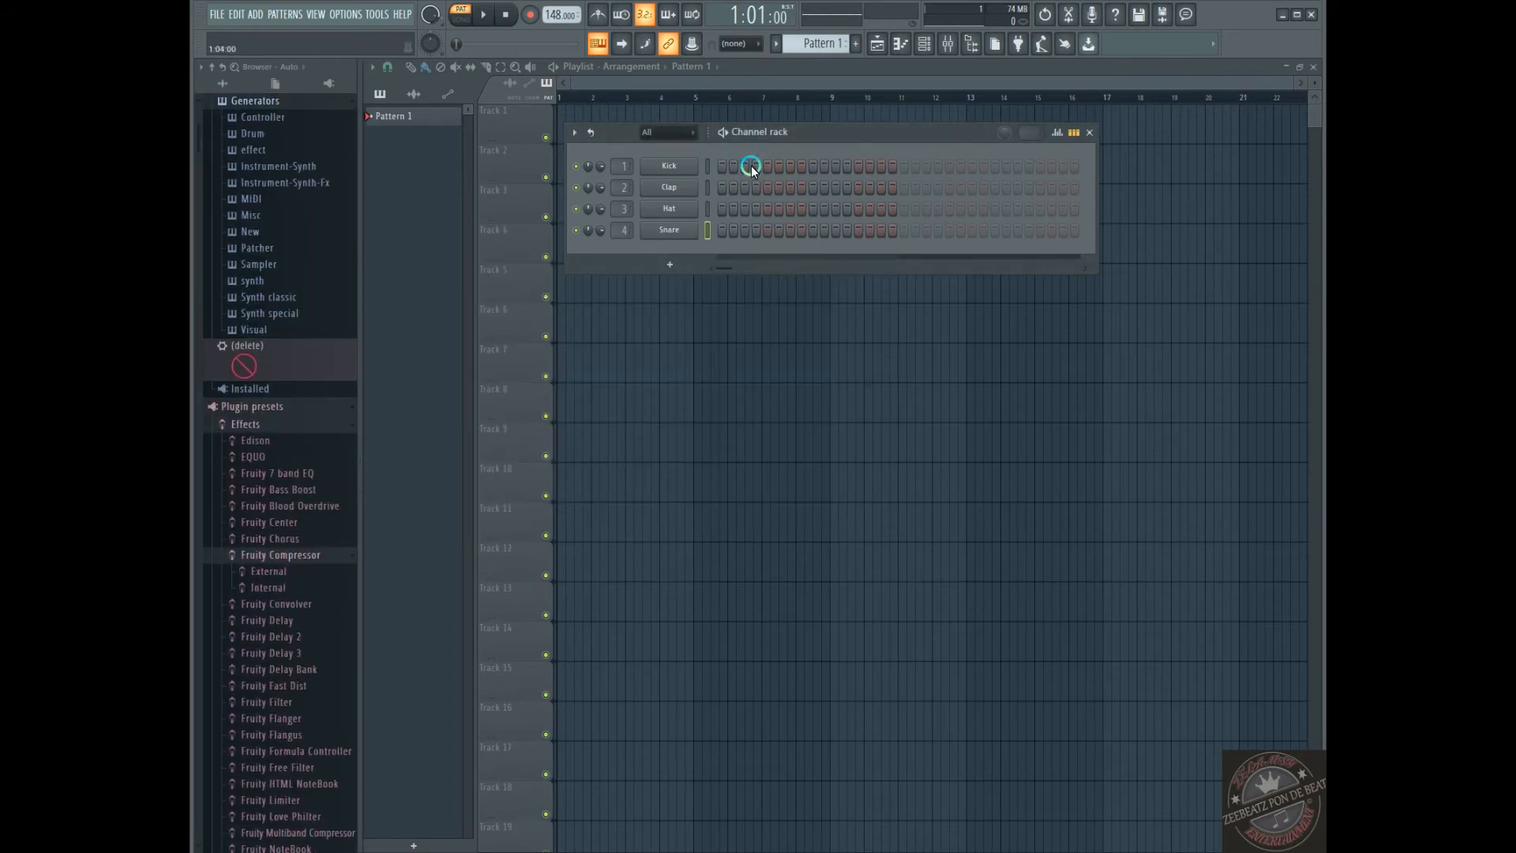
Place kicks on steps 1, 5, 9 and 13 of Pattern 1, and play the pattern to hear them
left_click(715, 162)
left_click(720, 169)
left_click(769, 169)
left_click(813, 167)
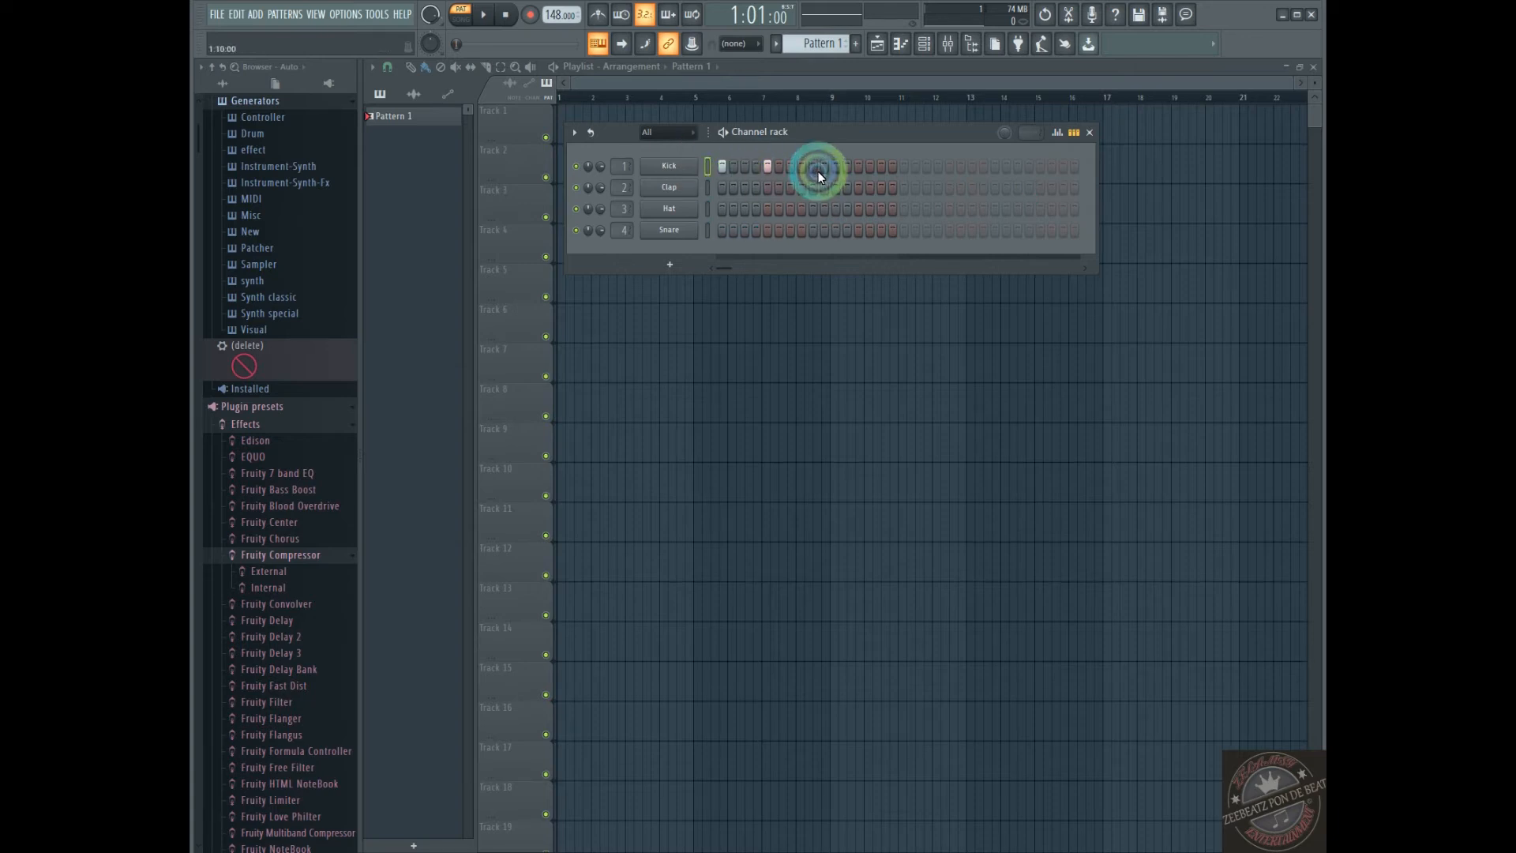
left_click(860, 169)
left_click(861, 169)
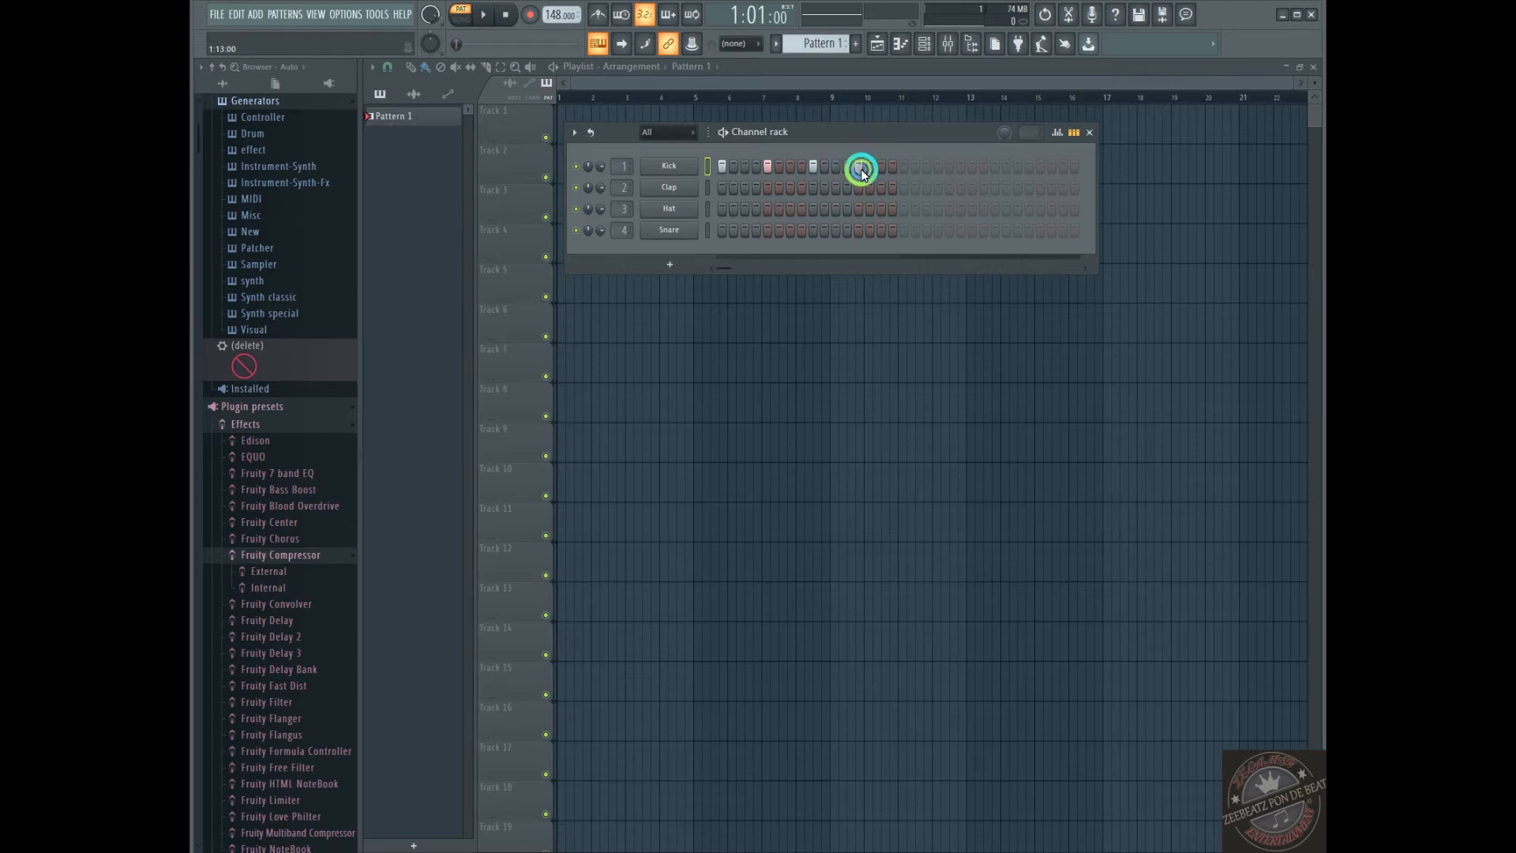
key("space")
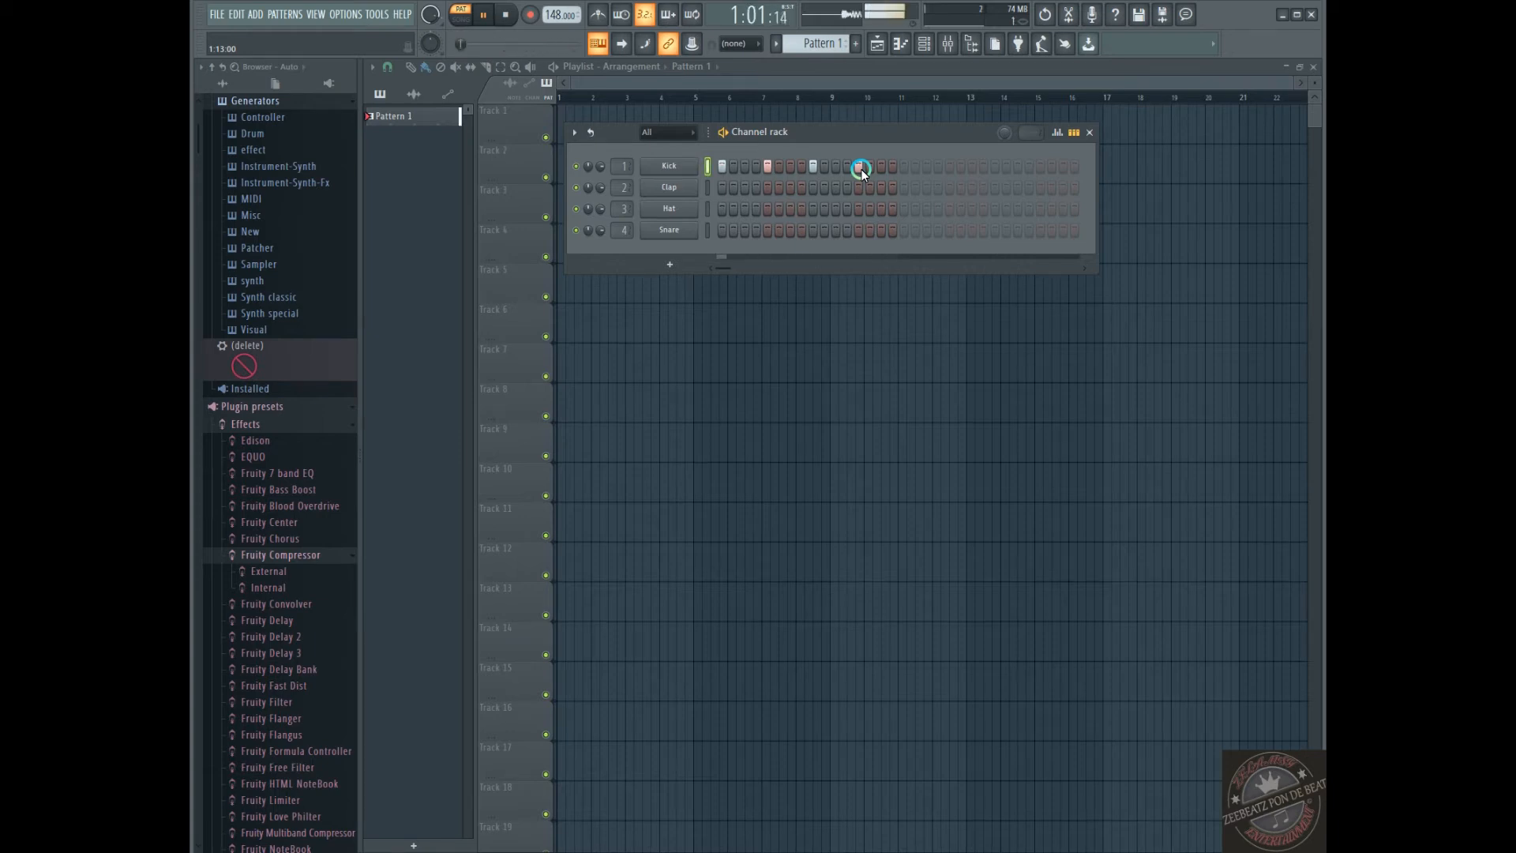
key("space")
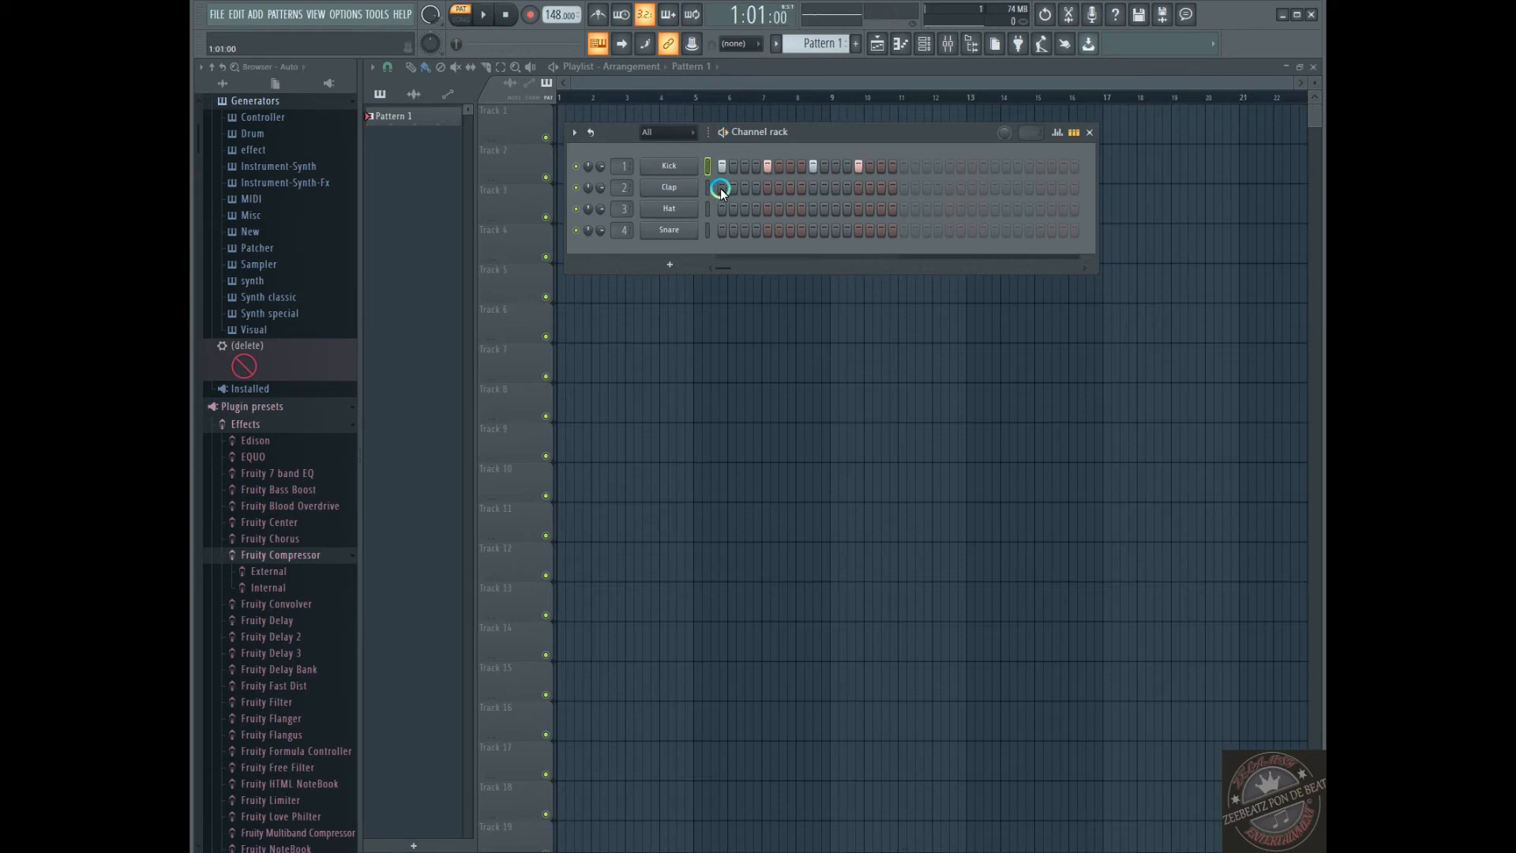
Add claps on steps 7 and 15 of the pattern and play it with the kicks
left_click(790, 188)
left_click(882, 189)
key("space")
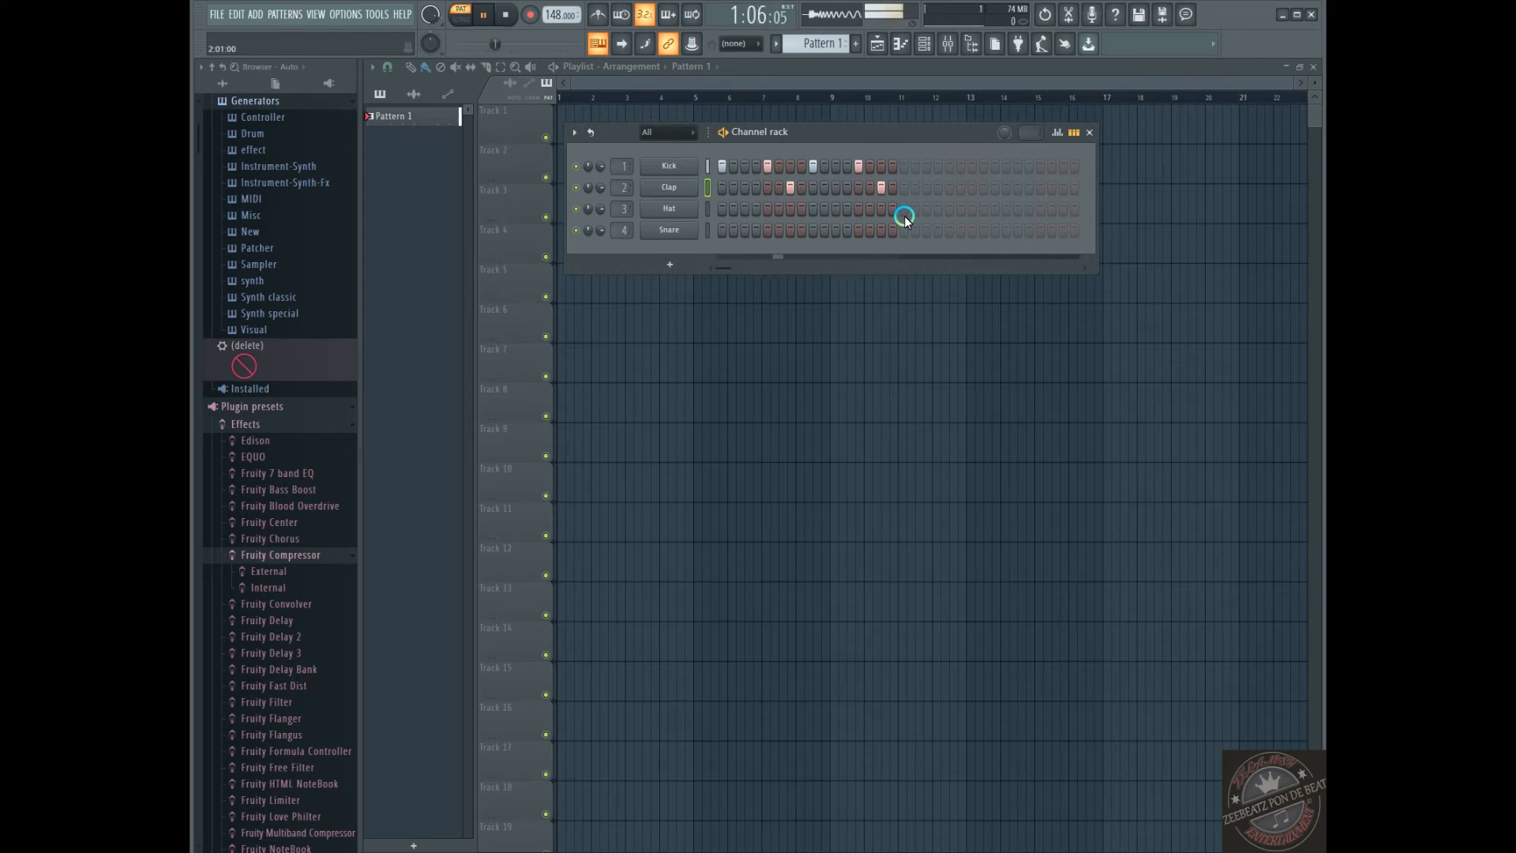
key("space")
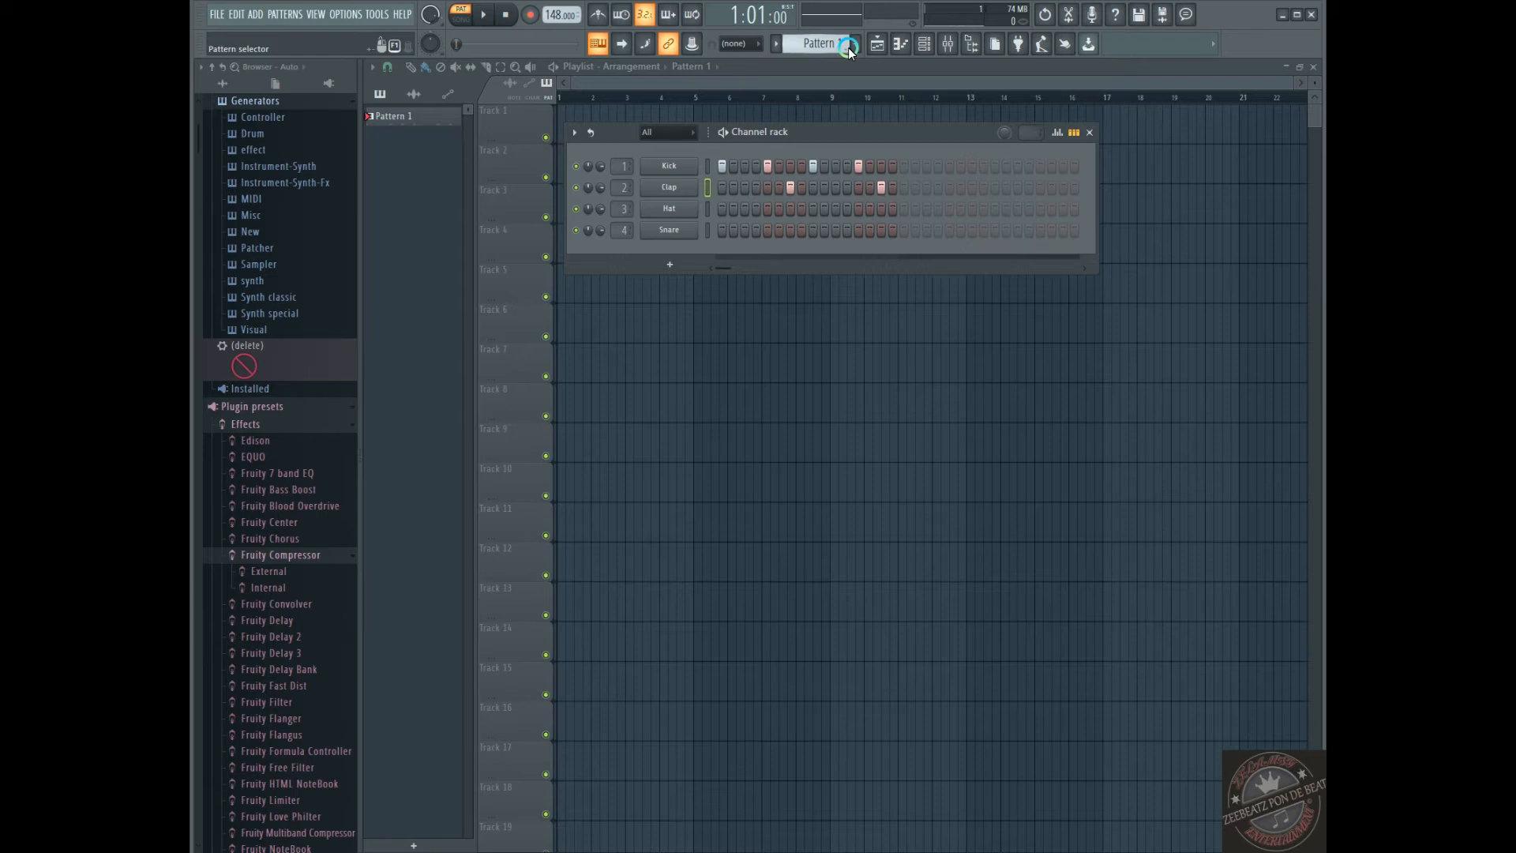
Turn on the metronome and clear all kick and clap steps from Pattern 1
left_click(595, 15)
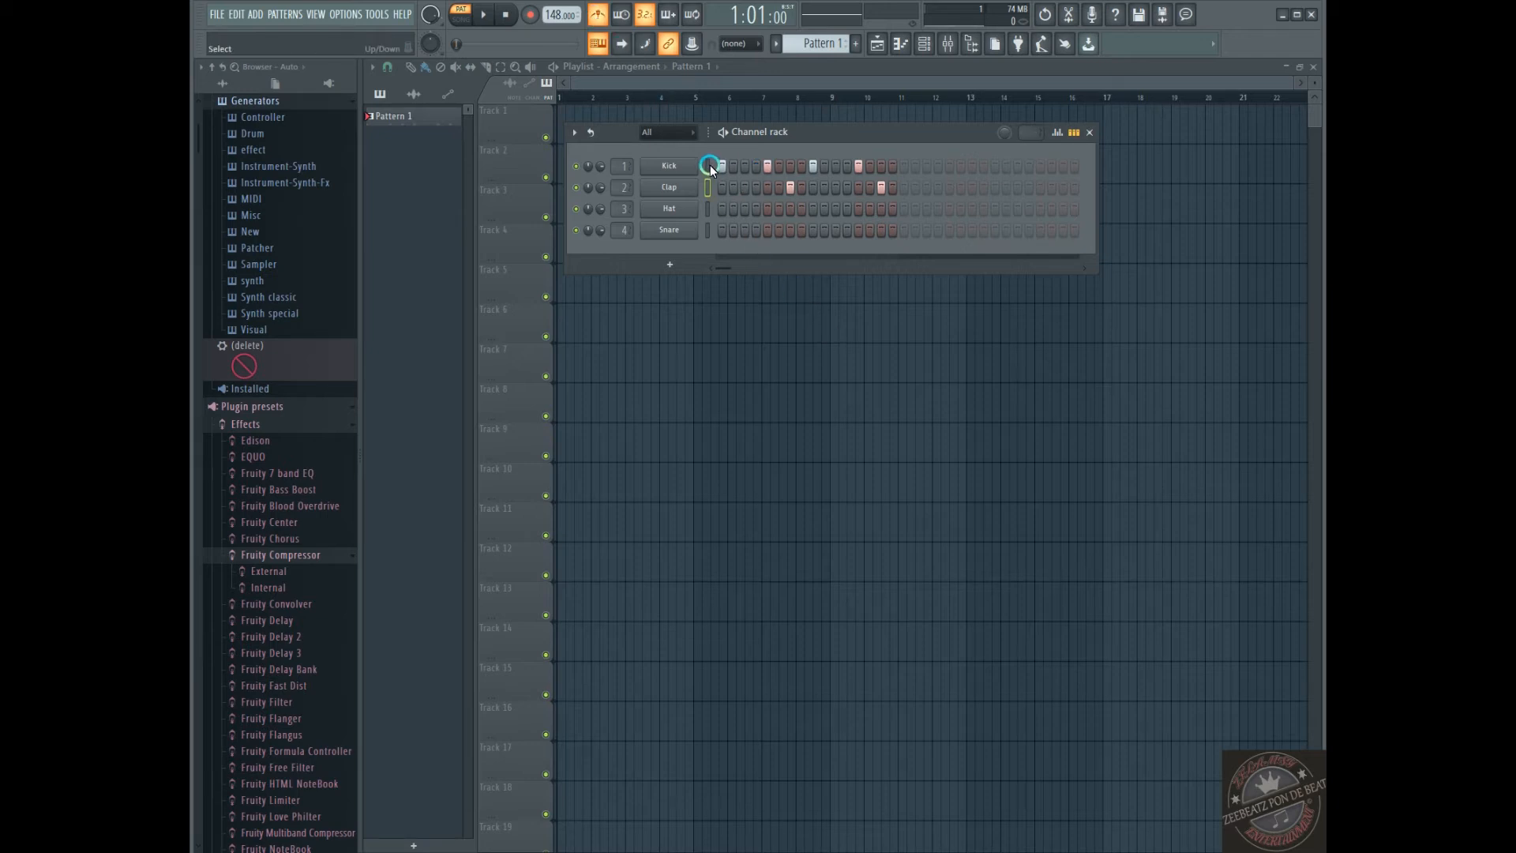
left_click_drag(729, 172, 870, 175)
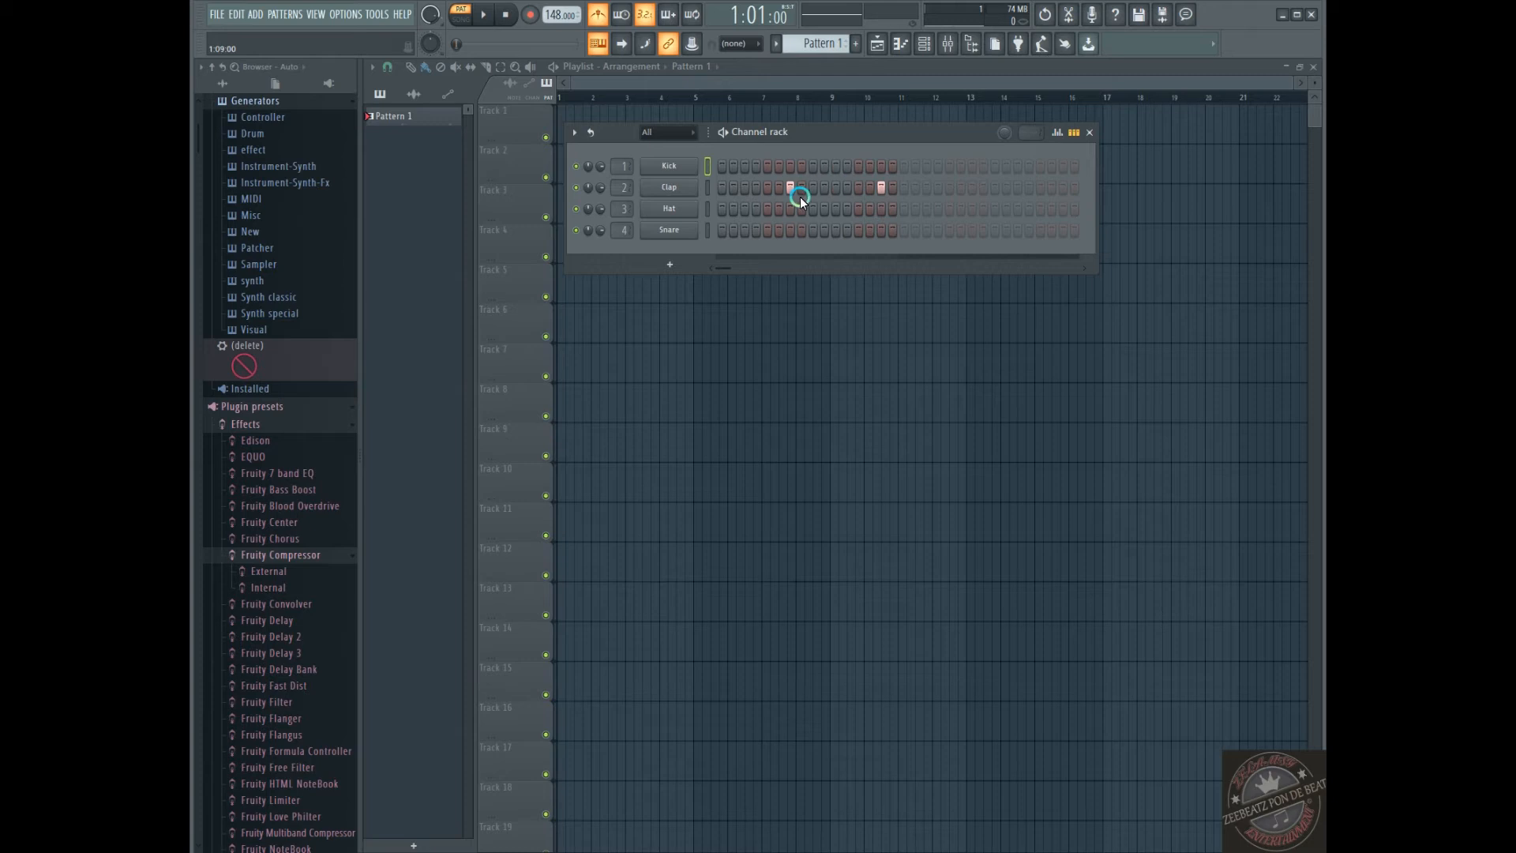
left_click(790, 187)
left_click(881, 188)
Play the empty pattern with the metronome, placing kicks on steps 1, 5, 9 and 13, and stop playback
key("space")
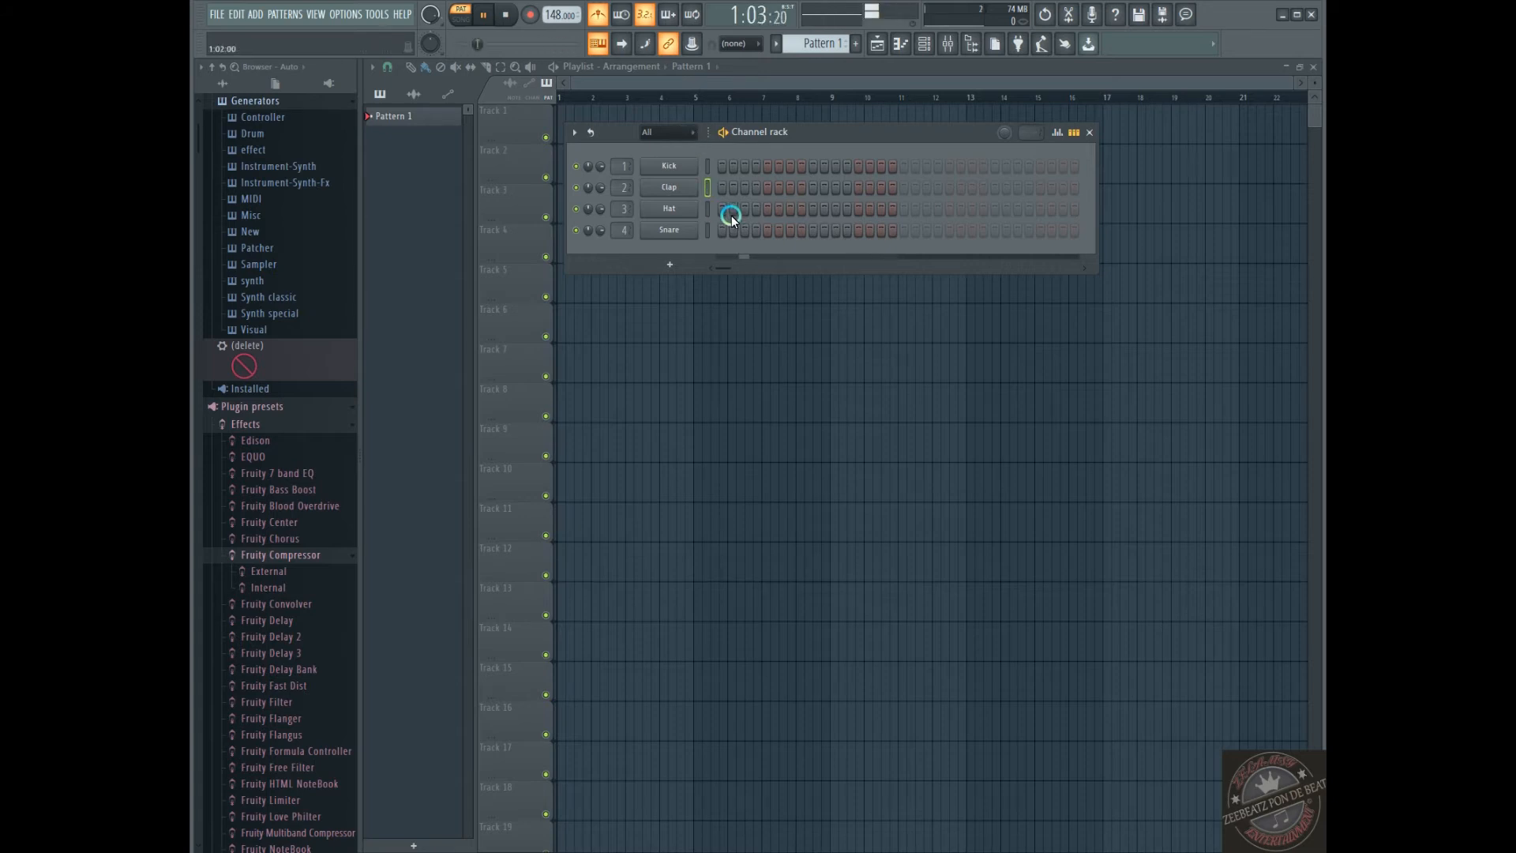
left_click(720, 168)
left_click(767, 167)
left_click(821, 169)
left_click(814, 165)
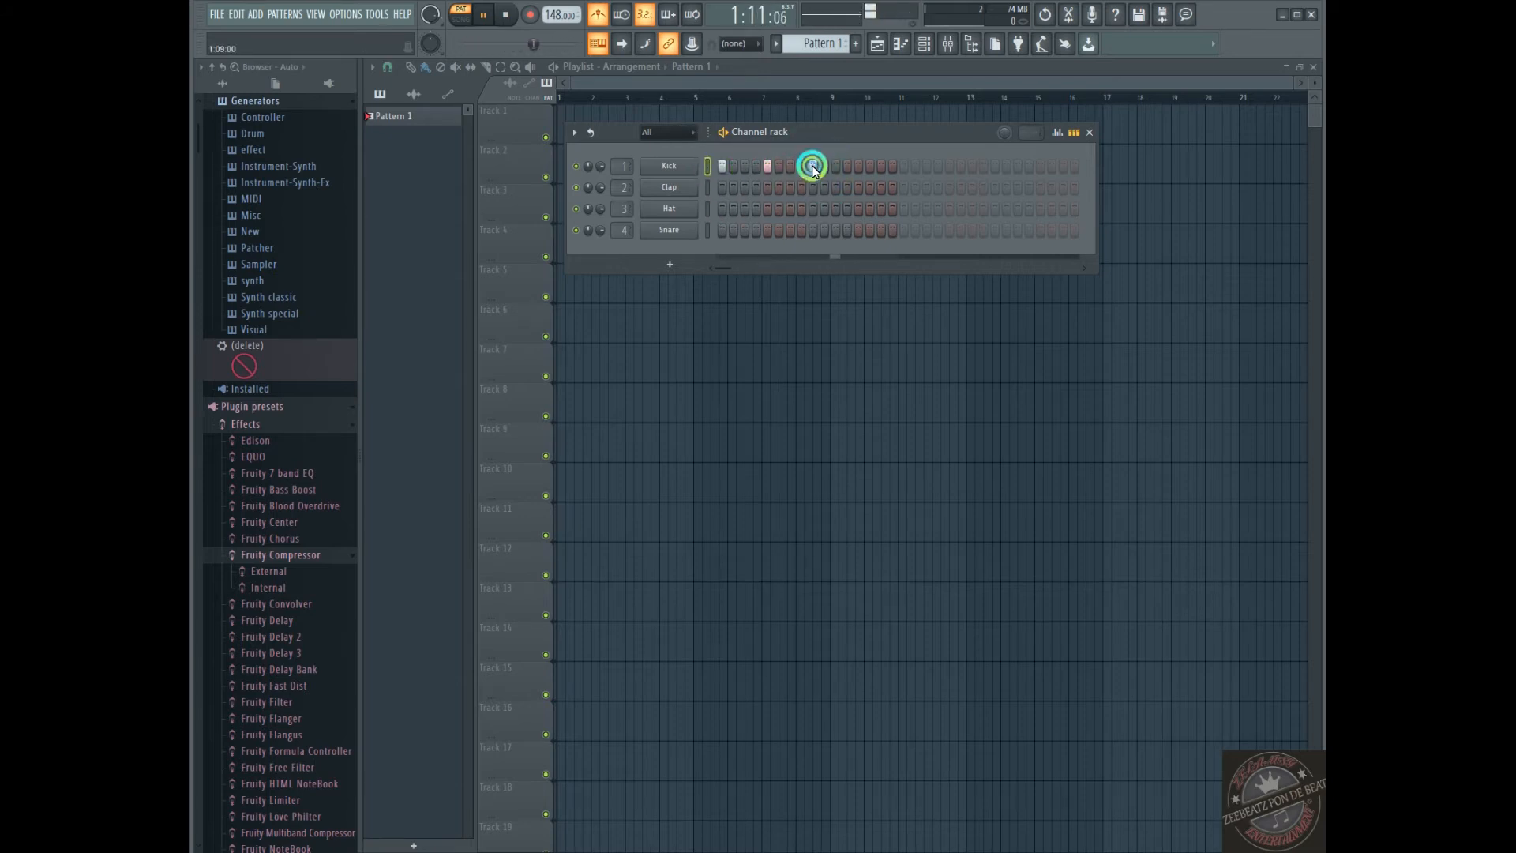
left_click(859, 167)
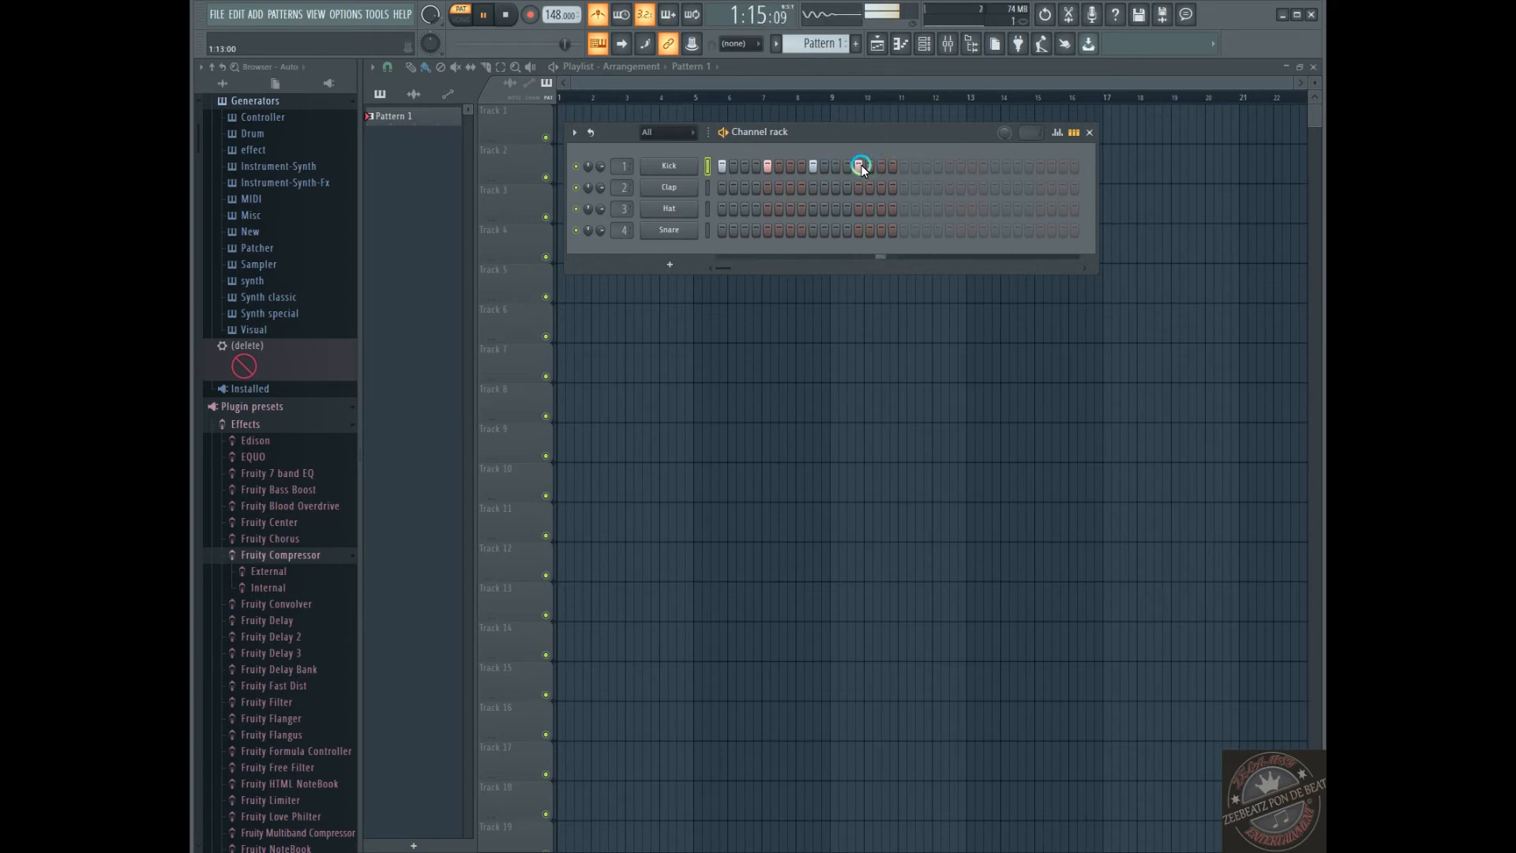
key("space")
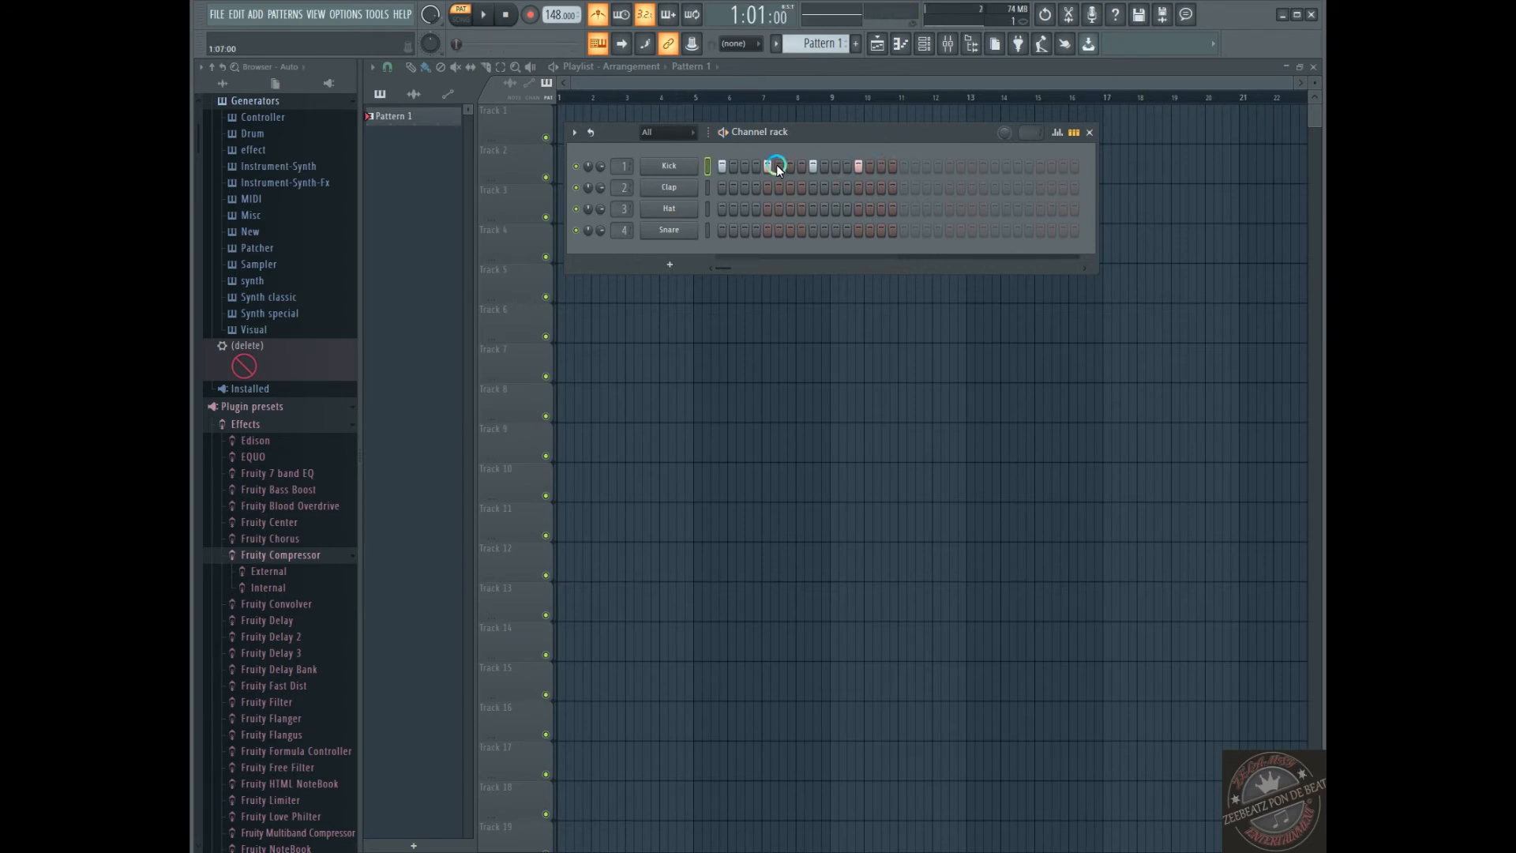
Clear the kick steps after the first one and put them back on steps 5, 9 and 13
left_click(738, 170)
left_click(925, 45)
left_click(800, 172)
left_click(766, 170)
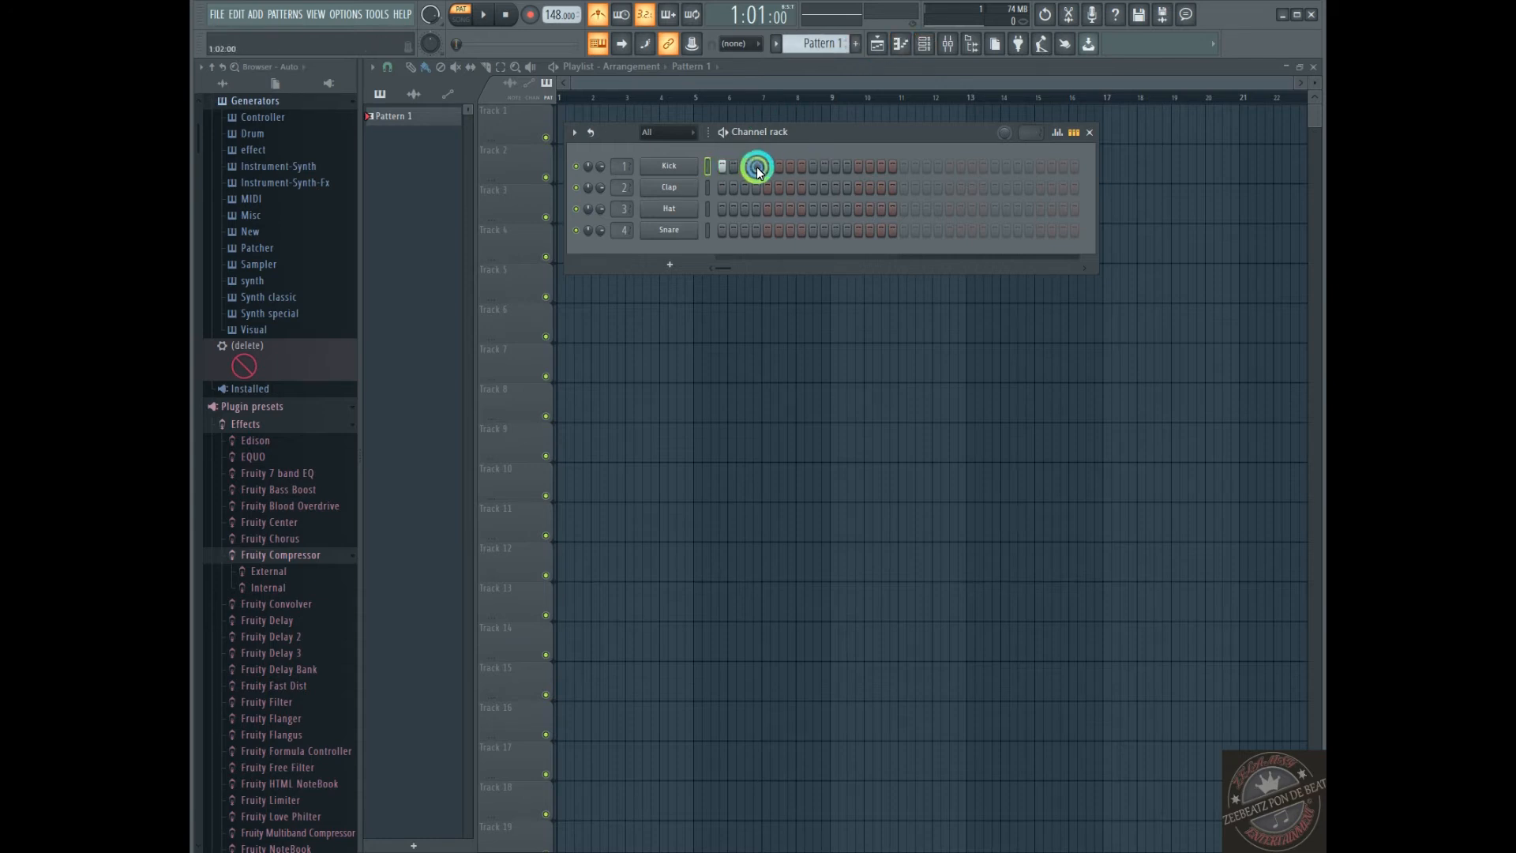
left_click(837, 174)
left_click(813, 168)
left_click(858, 168)
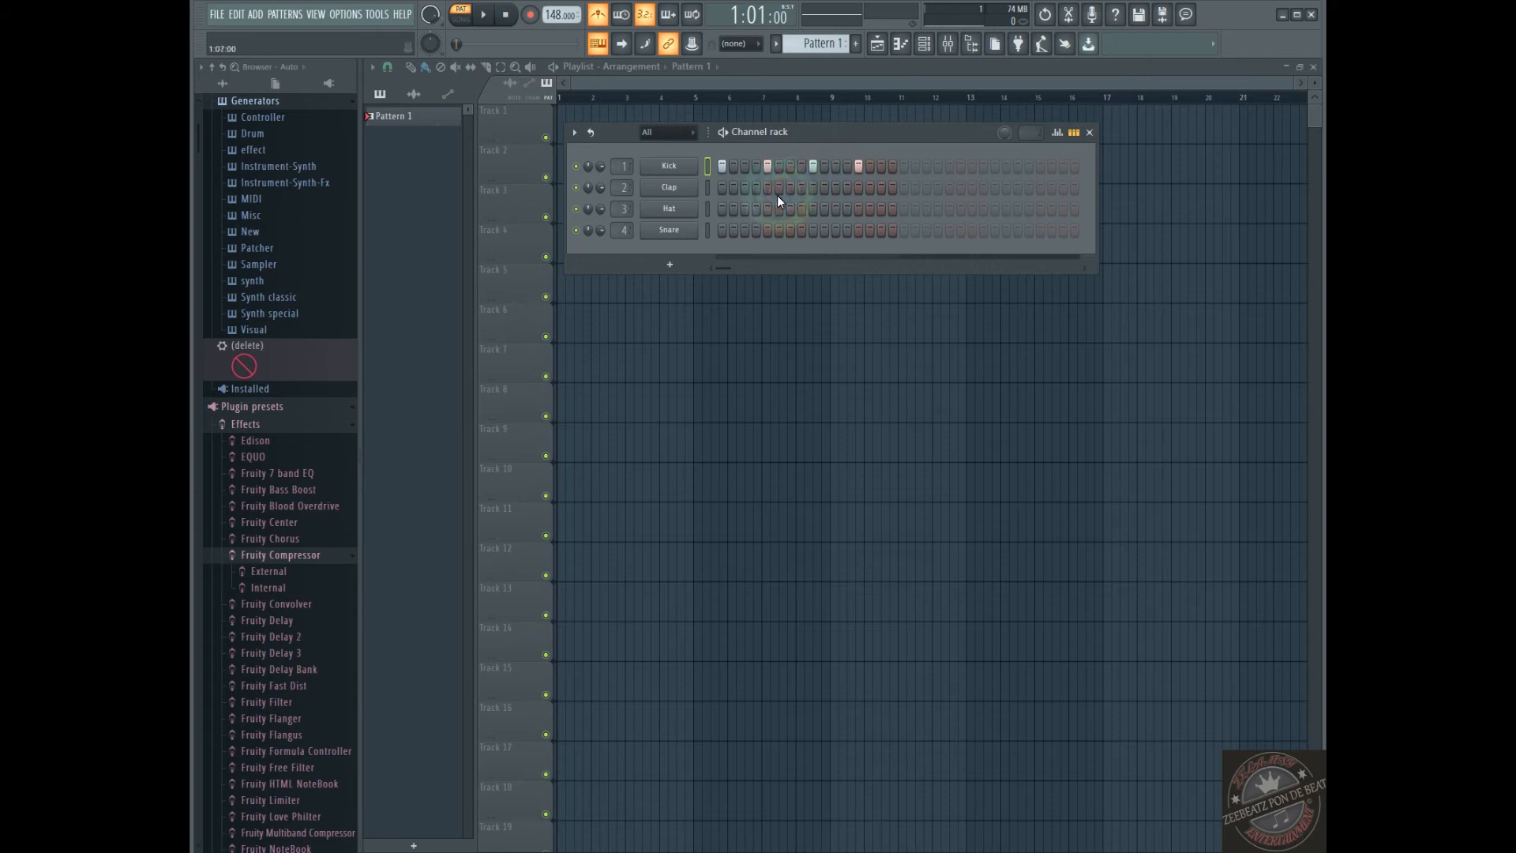
Add claps on steps 7 and 15, and snares on steps 3 and 11 of Pattern 1
left_click(789, 190)
left_click(882, 189)
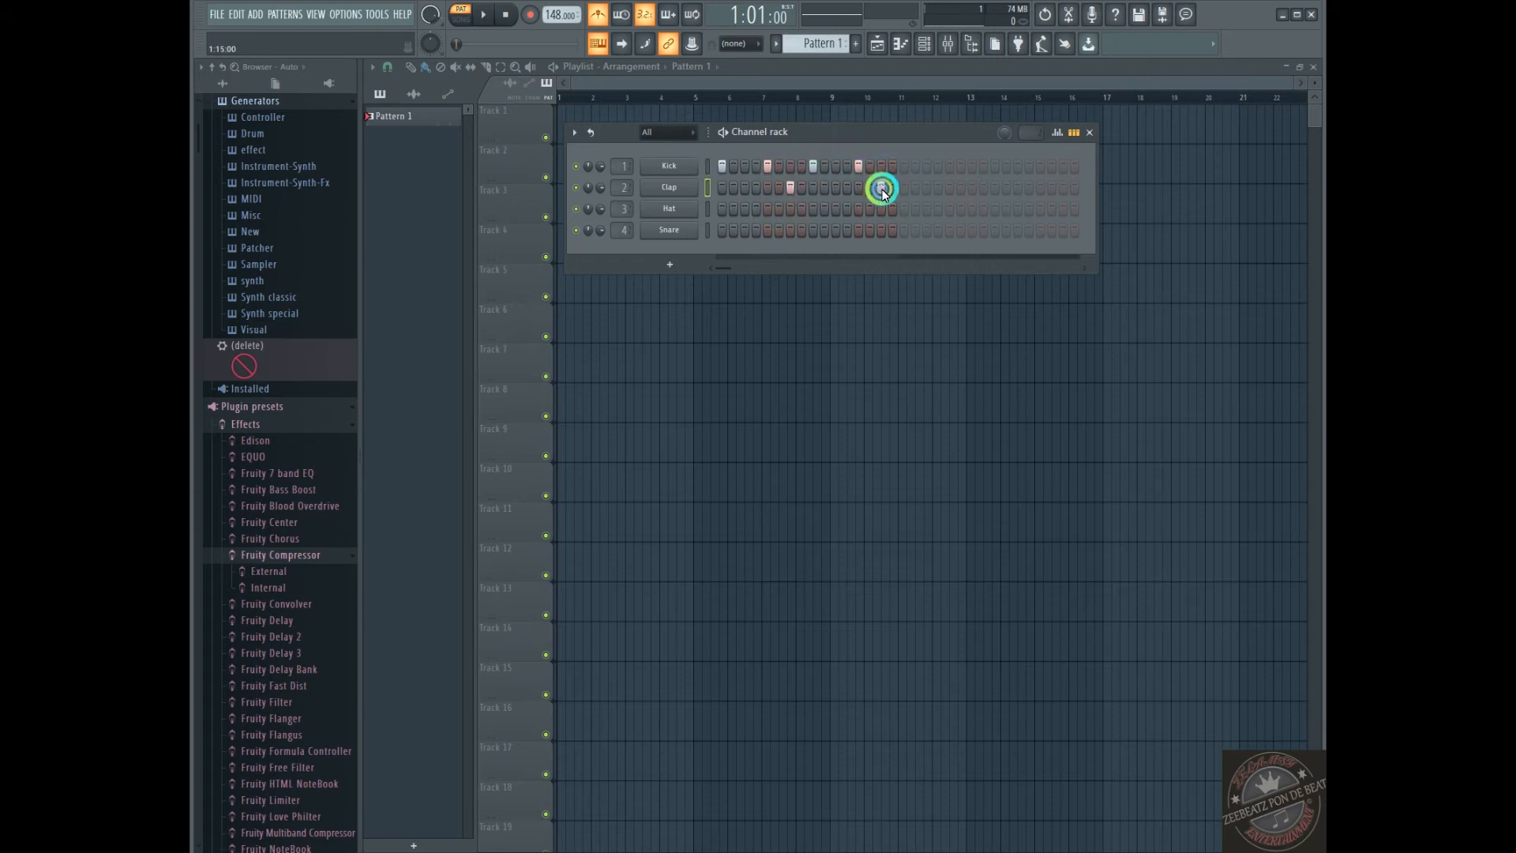
left_click(830, 231)
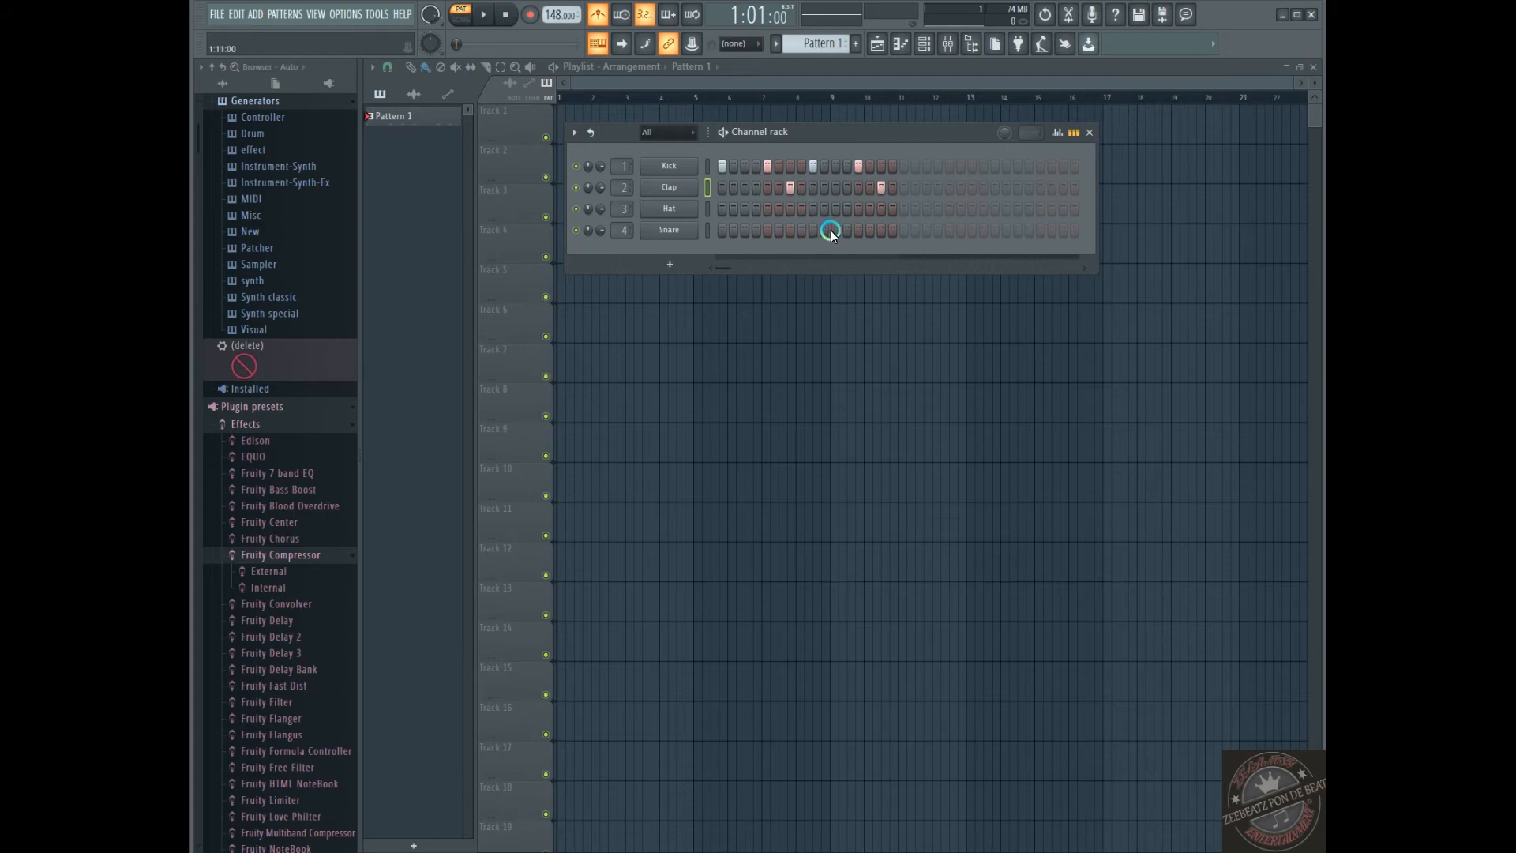
left_click(733, 230)
left_click(756, 236)
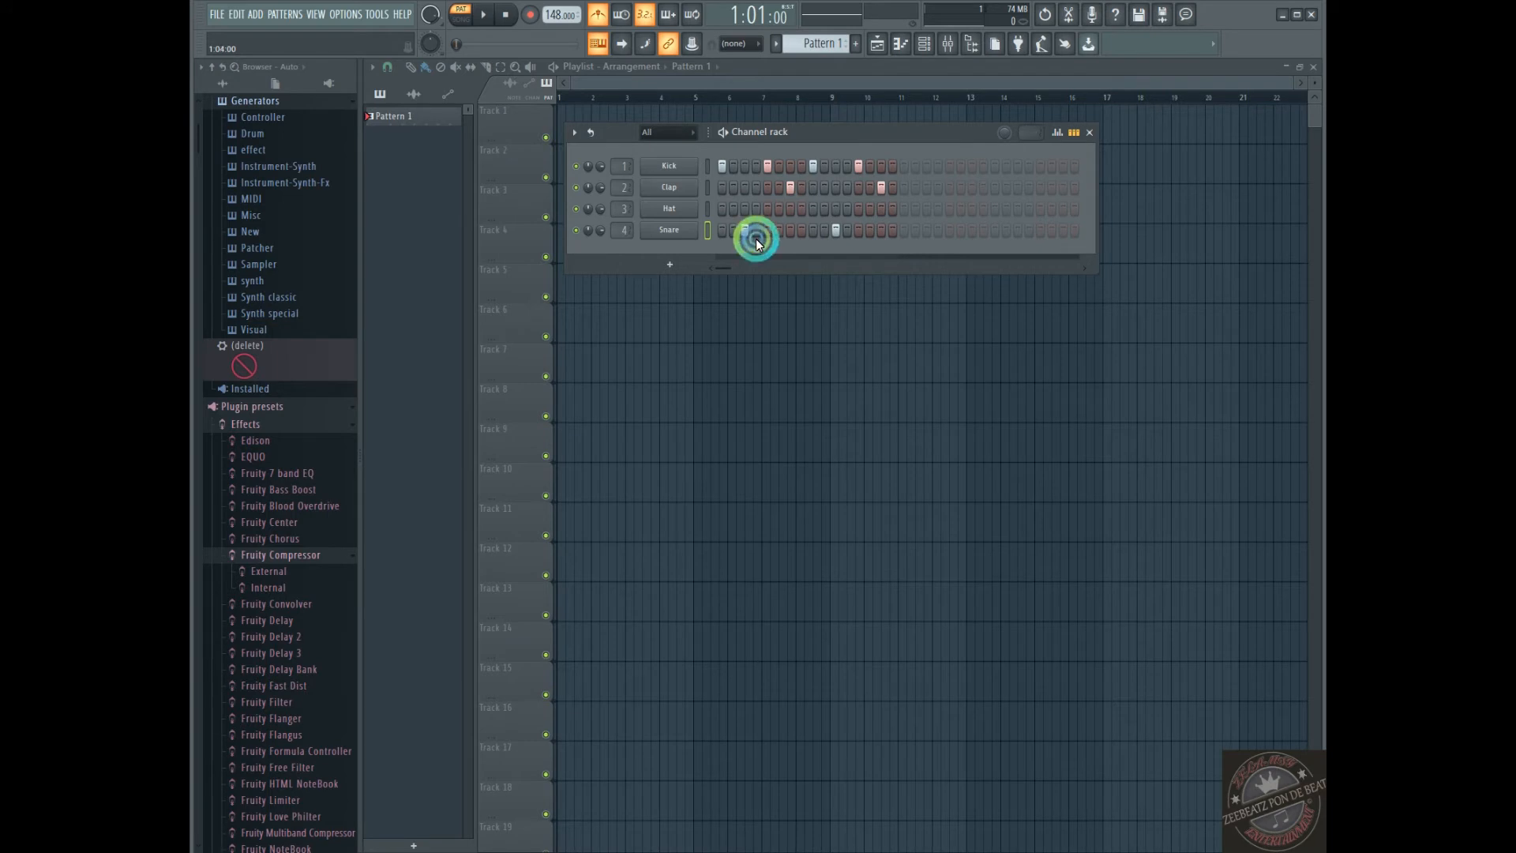
Play the full drum pattern while moving the Channel rack lower over the playlist, and stop playback
key("space")
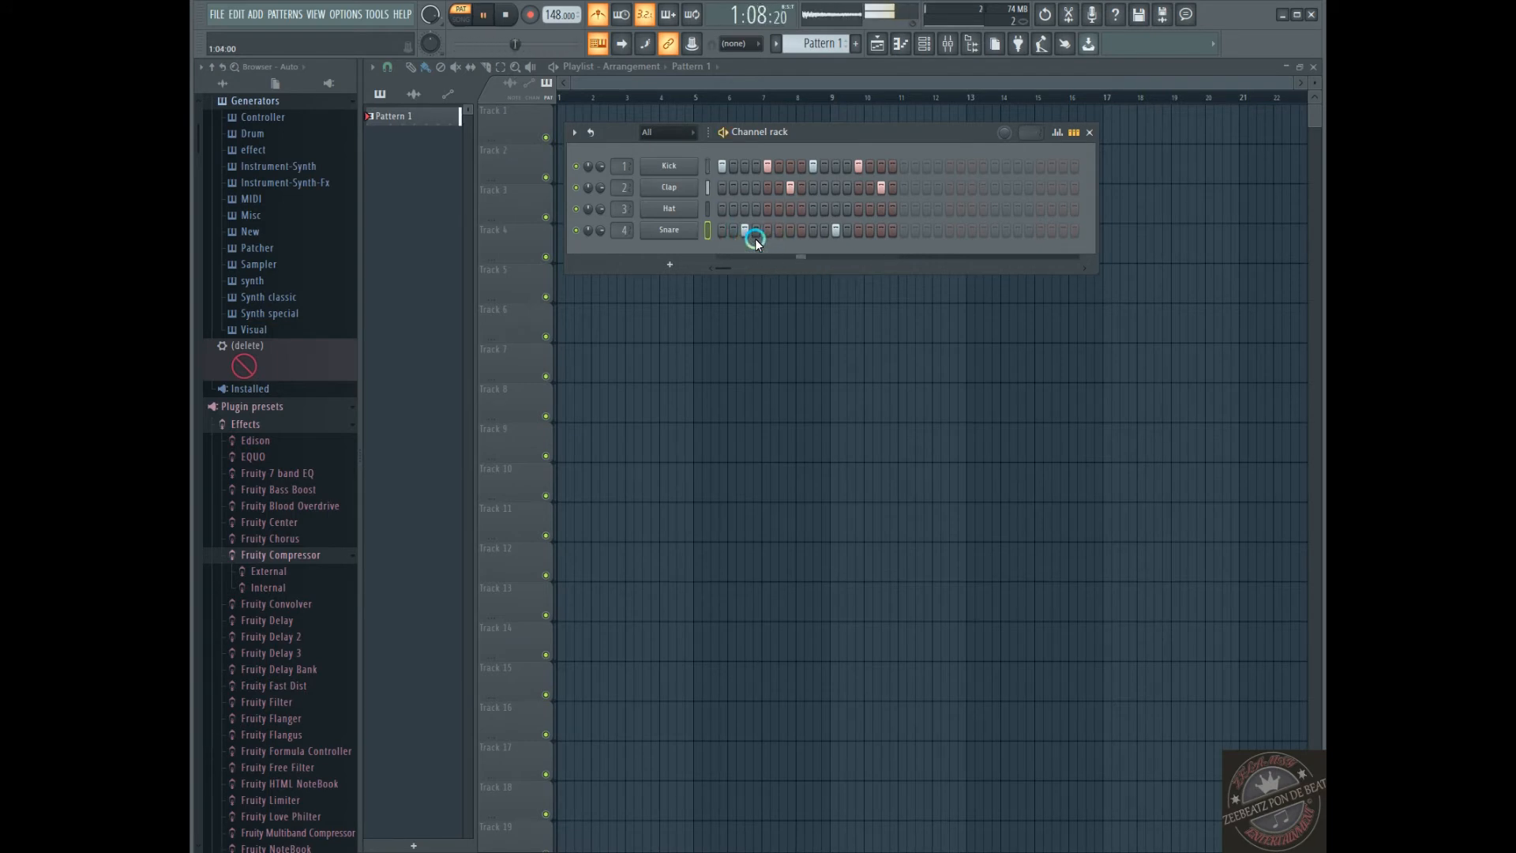
left_click_drag(849, 139, 880, 225)
key("space")
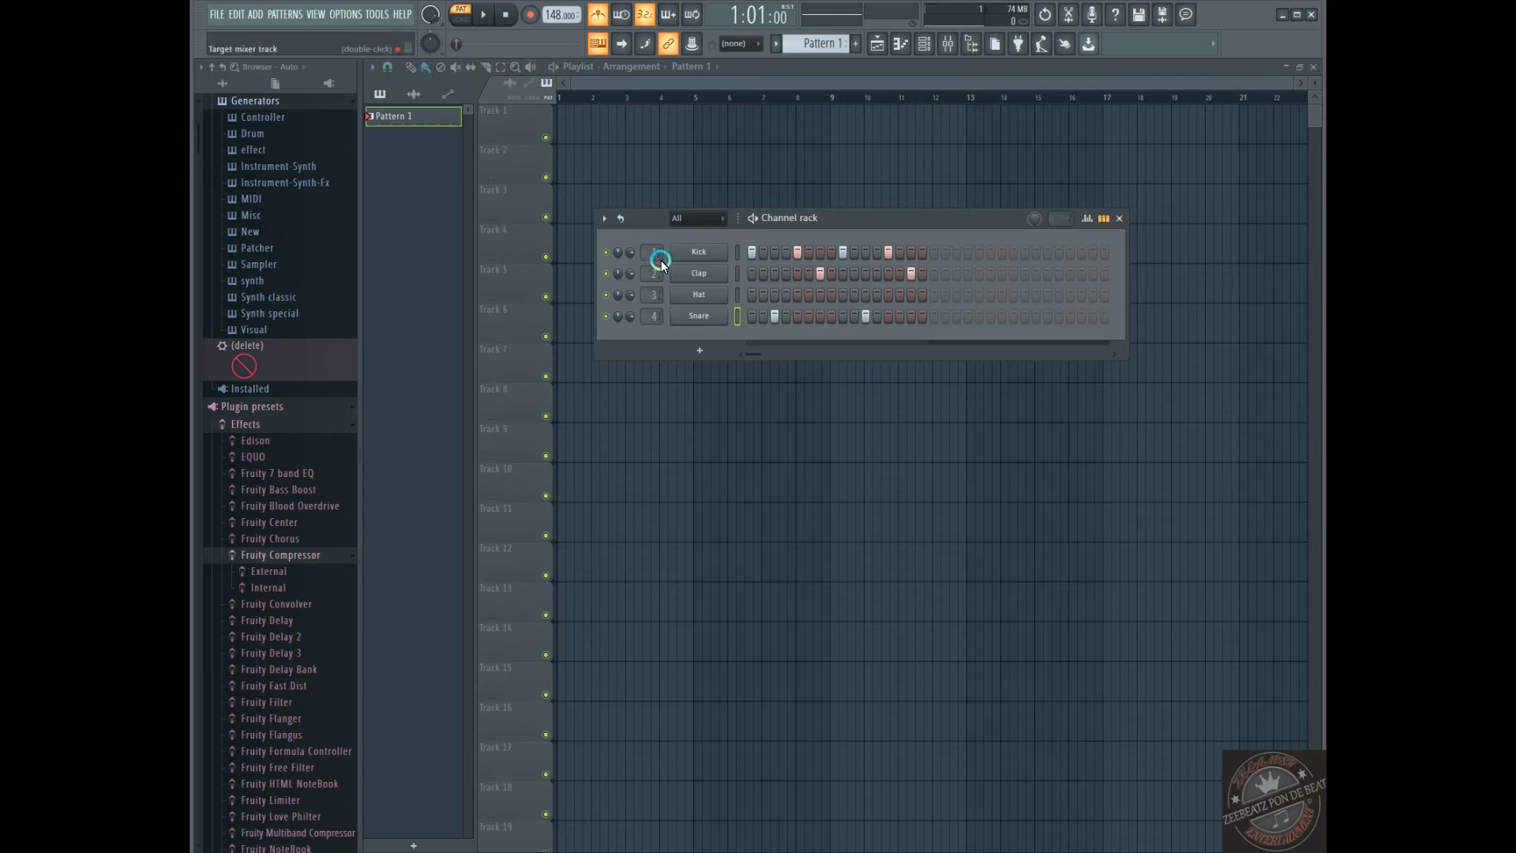
Paint Pattern 1 clips along Track 1 from bar 1 through bar 11, and switch playback to Song mode
left_click(425, 66)
left_click_drag(559, 124, 927, 146)
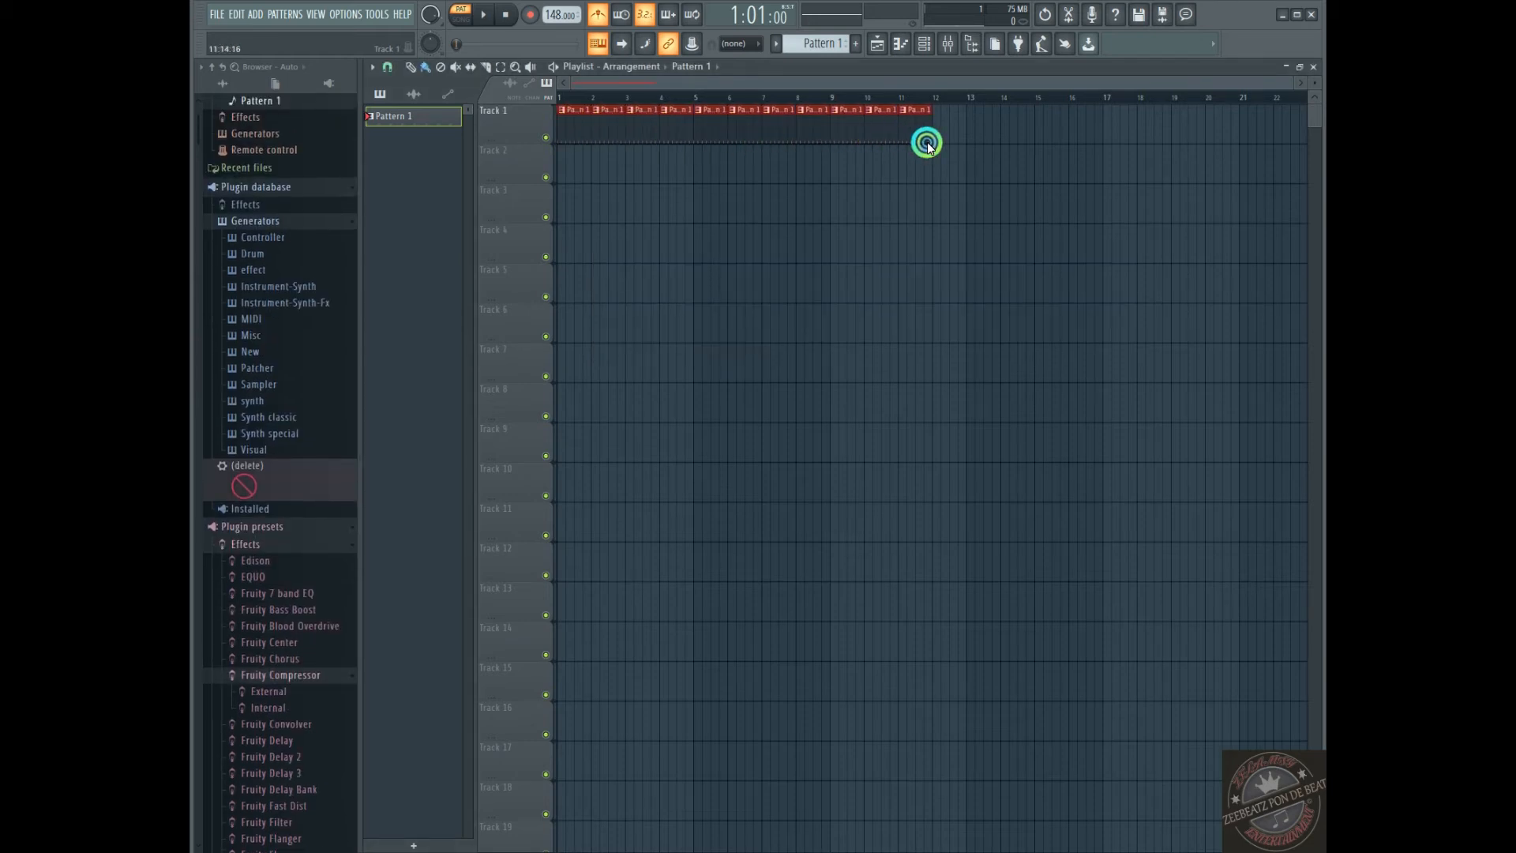
left_click(470, 23)
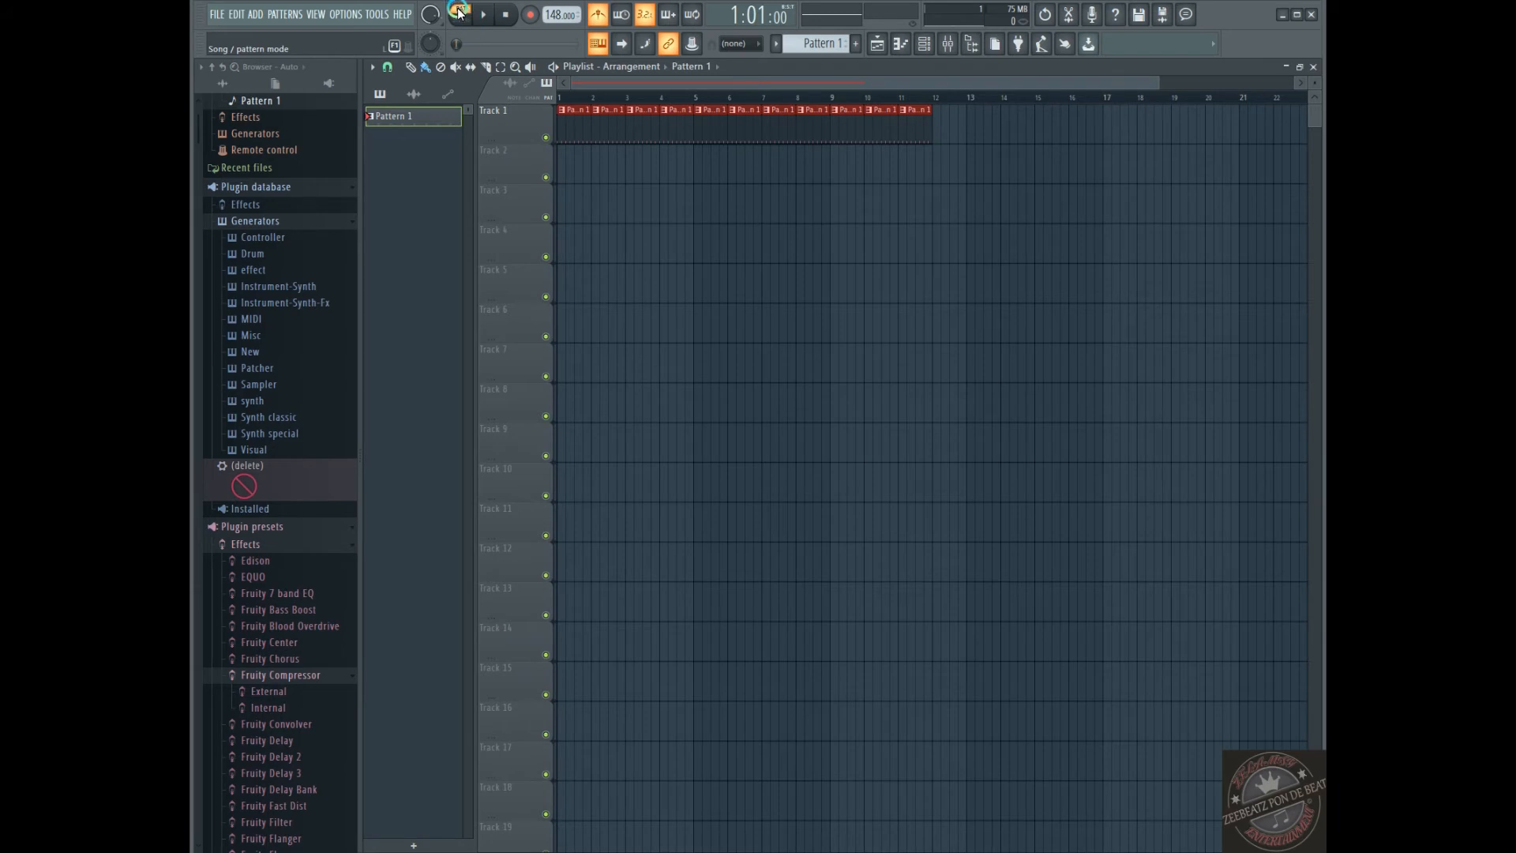
Play the song, delete the Pattern 1 clip at bar 11 of Track 1, and stop playback
left_click(456, 24)
left_click(457, 22)
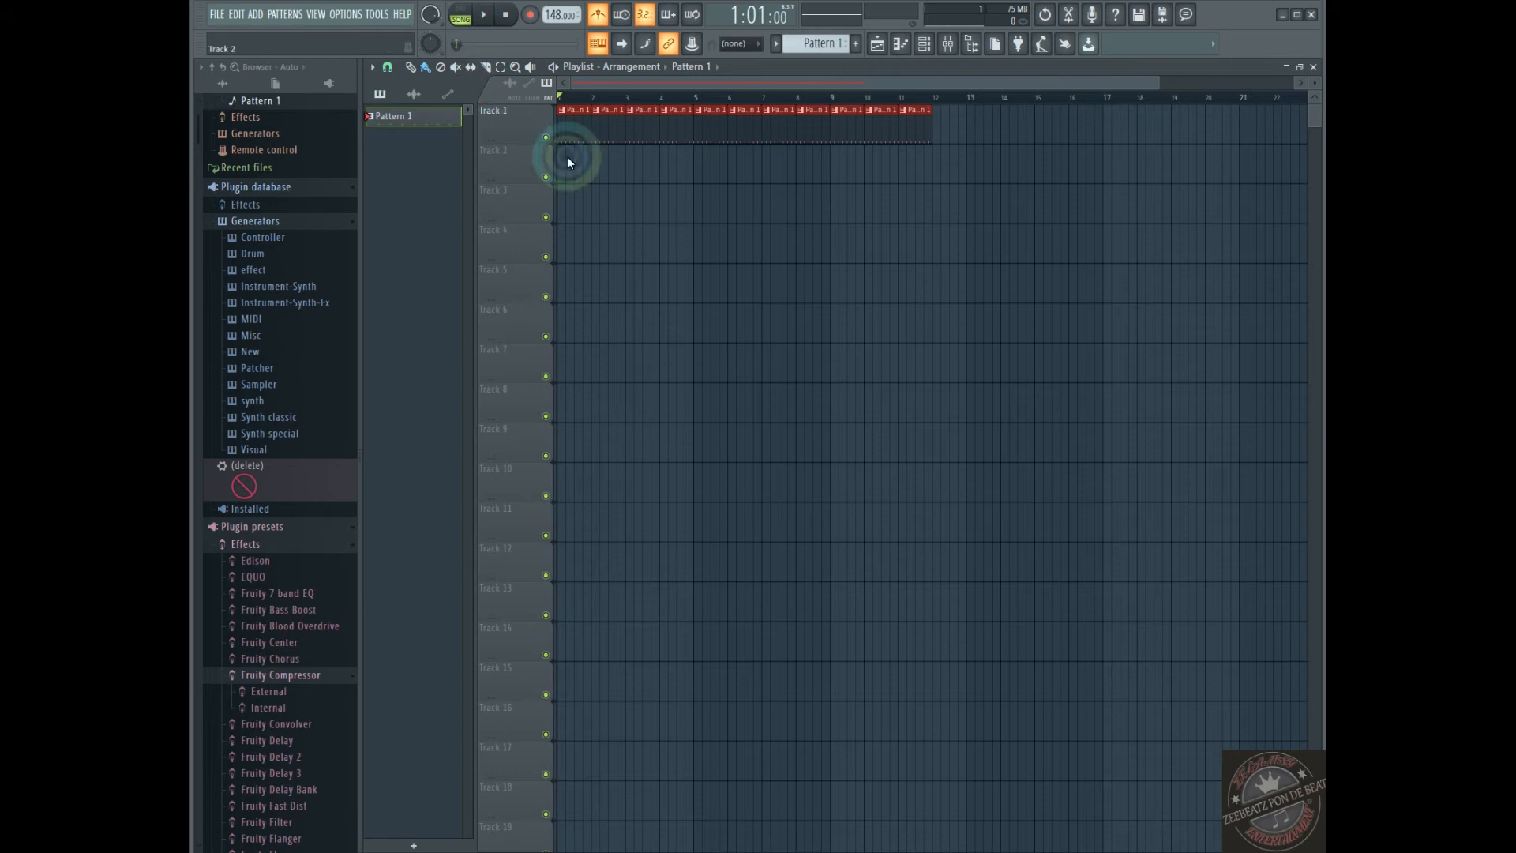
key("space")
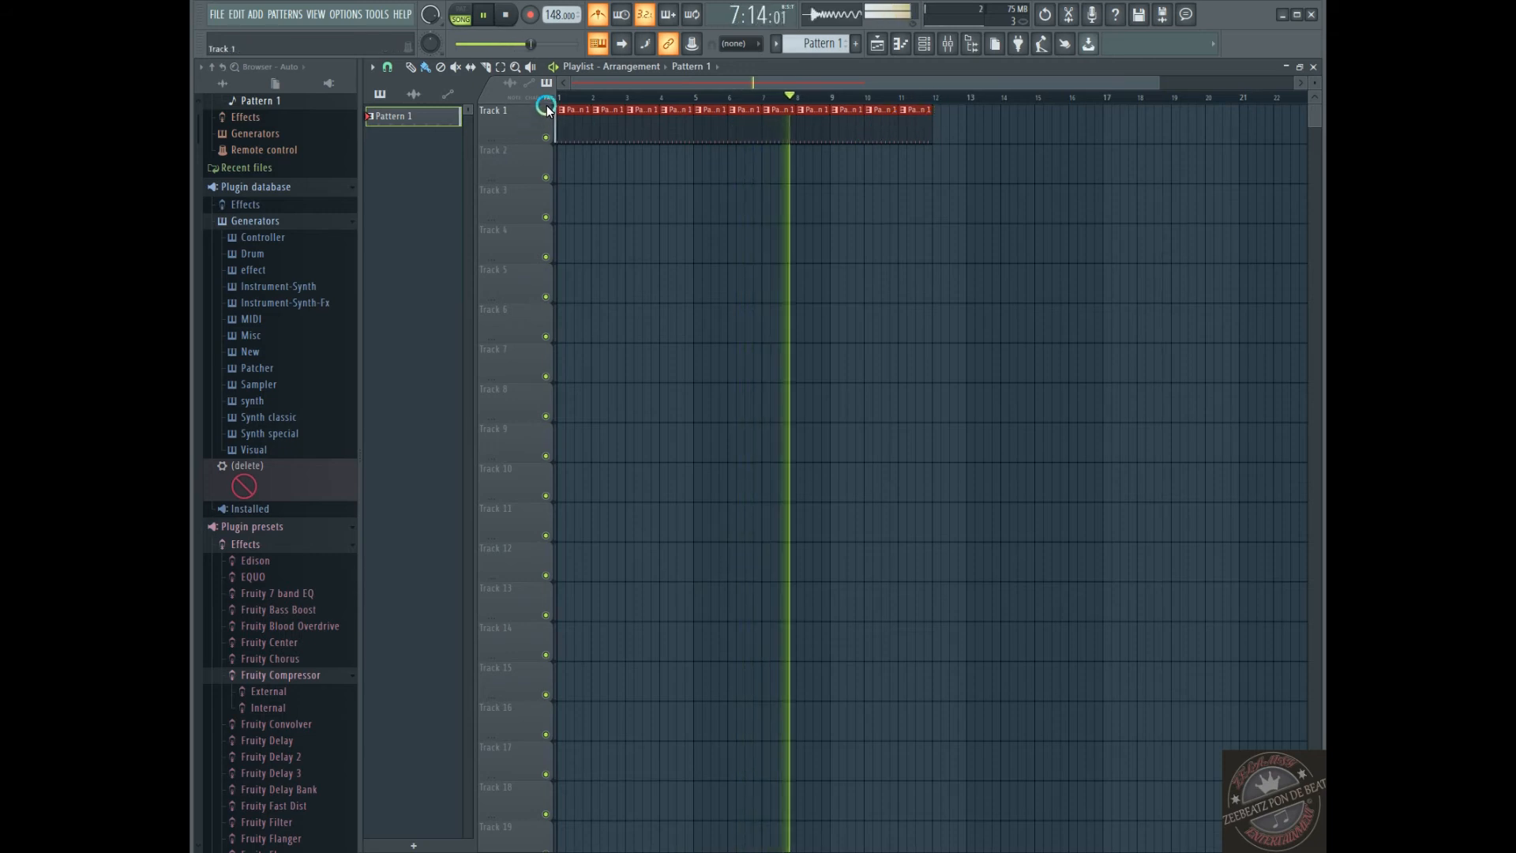
right_click(907, 131)
key("space")
Show the Channel rack and cut the Snare channel's steps from Pattern 1
left_click(924, 44)
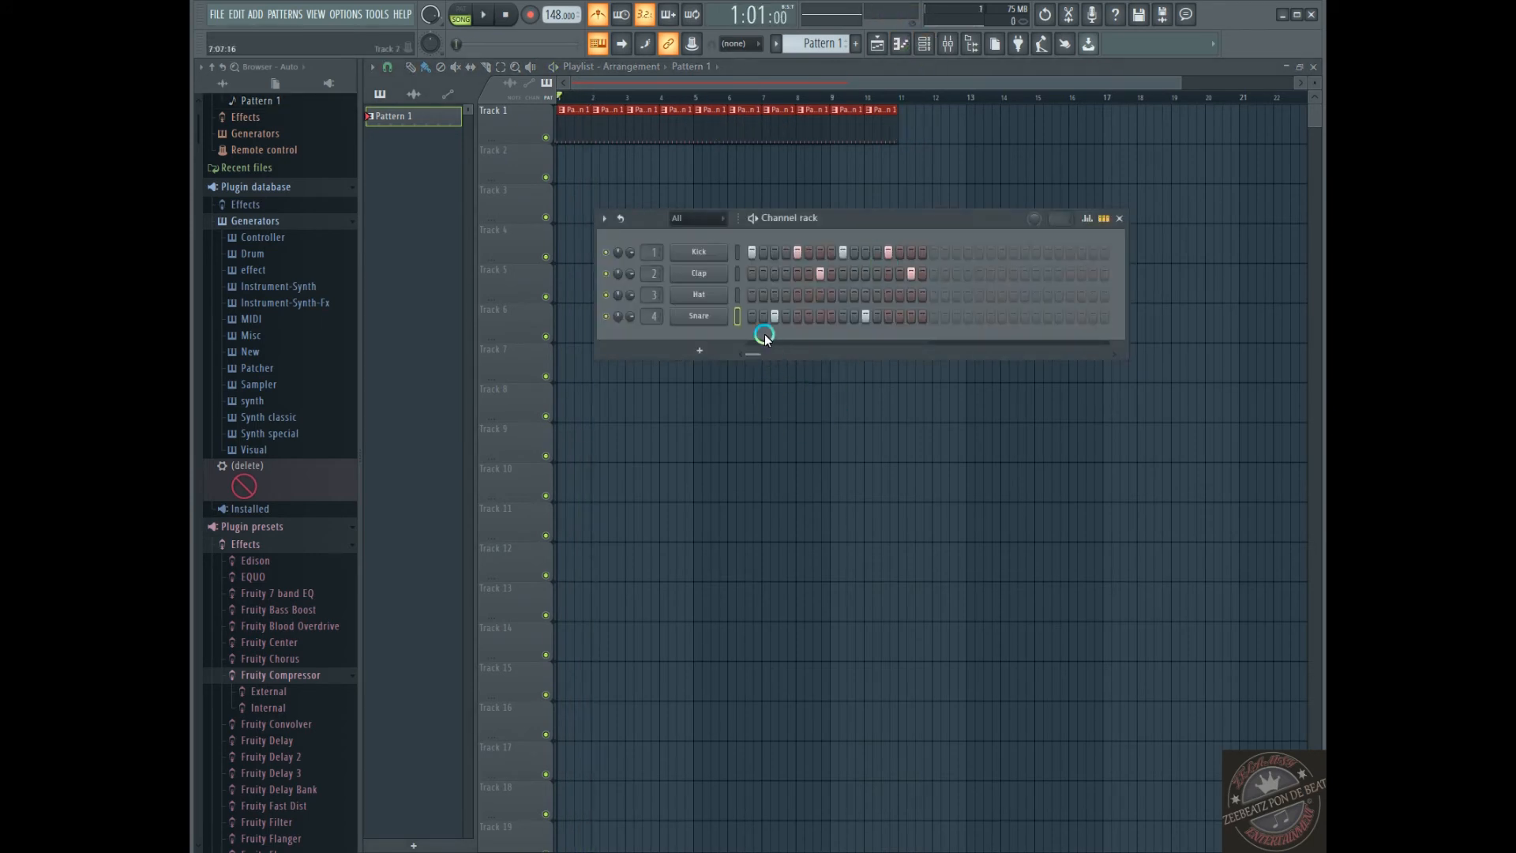
left_click(811, 278)
right_click(712, 318)
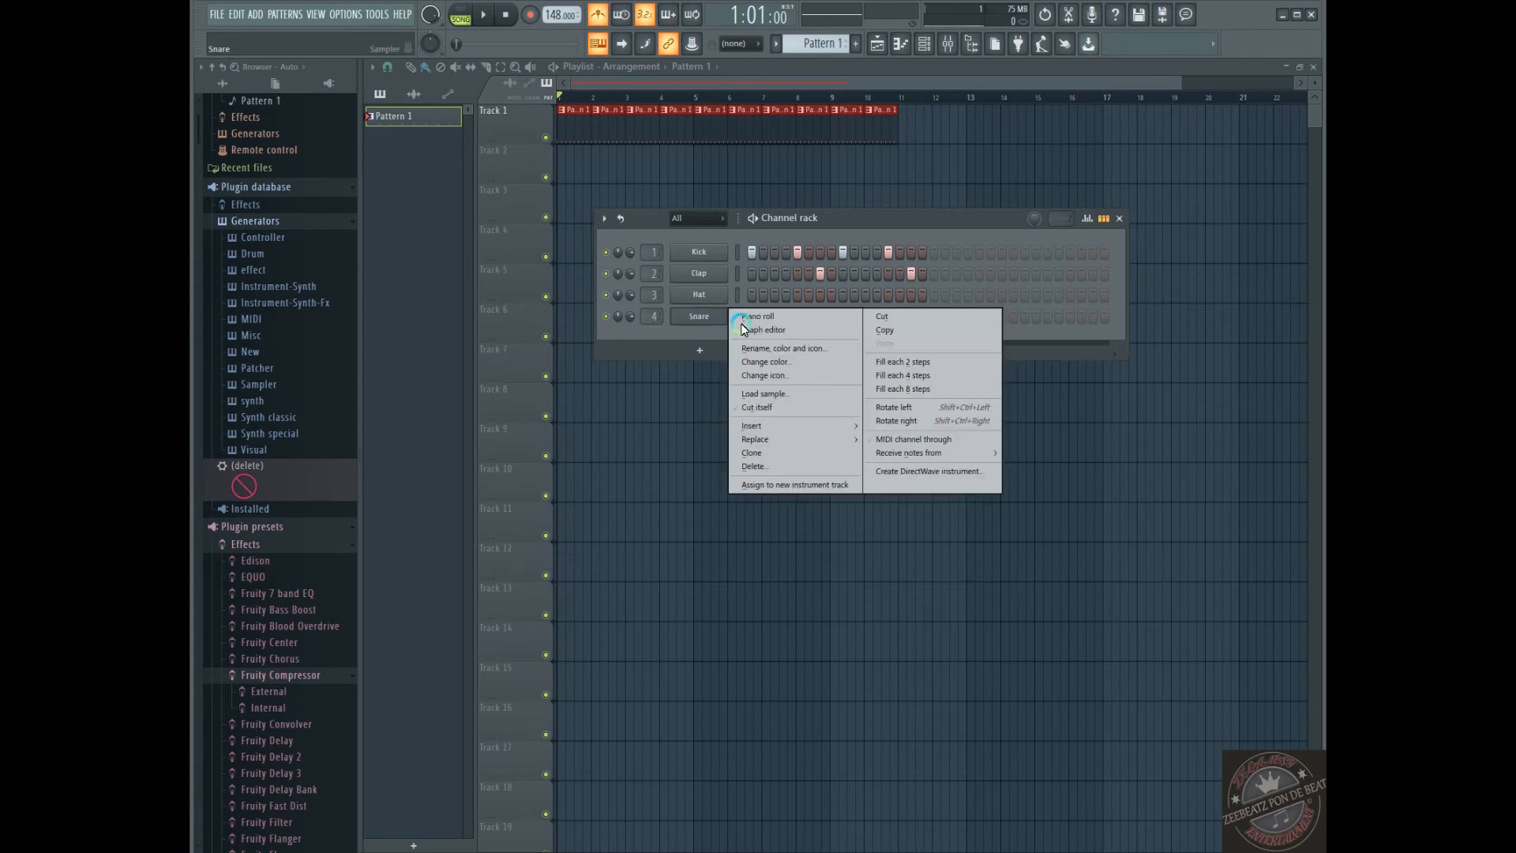
left_click(886, 317)
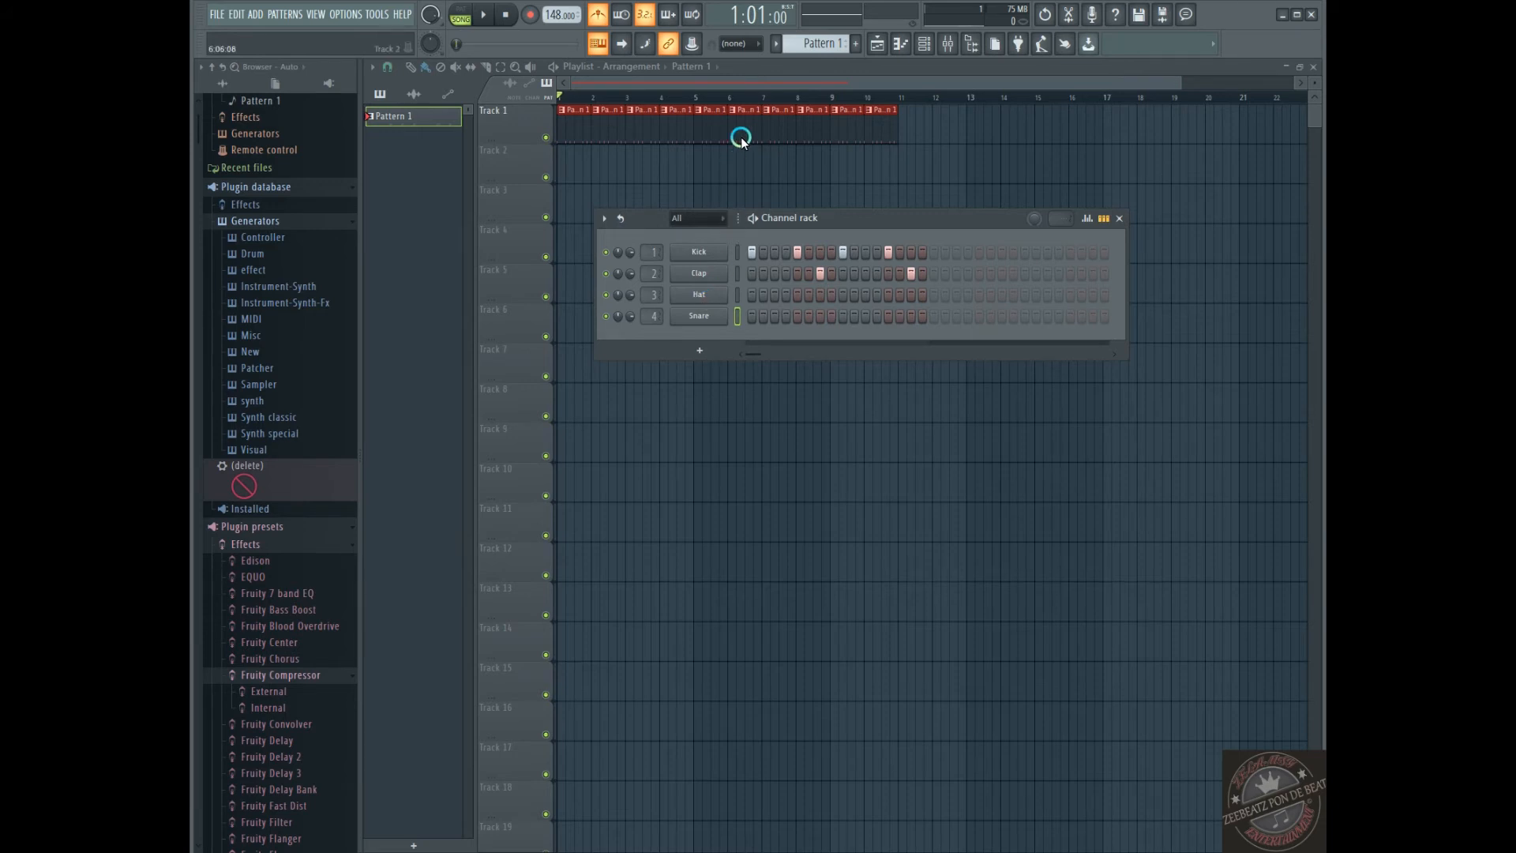
Add a new pattern and name it SNARE
left_click(776, 46)
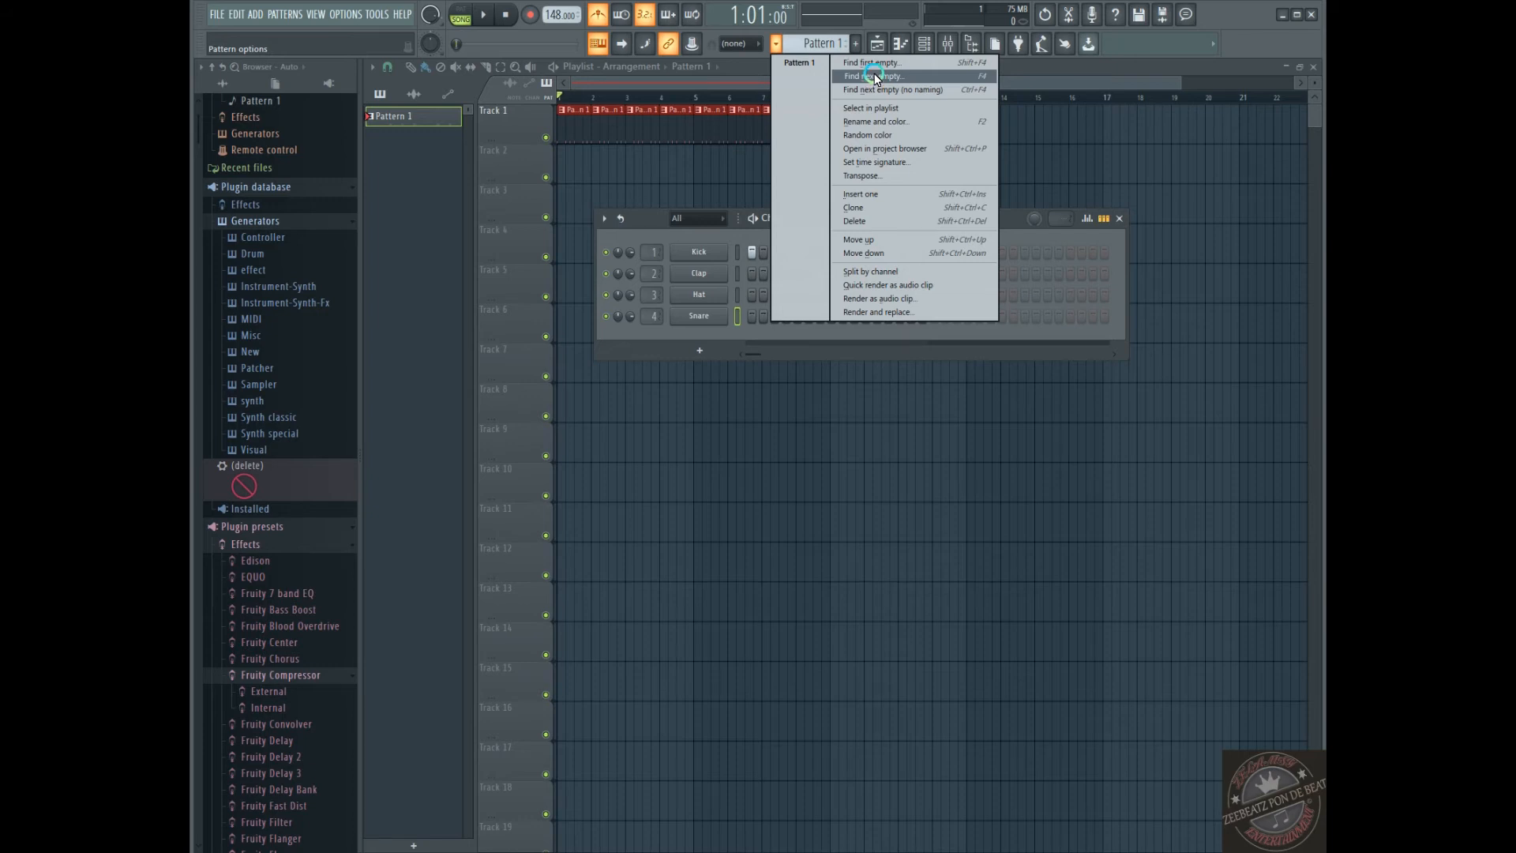
left_click(730, 45)
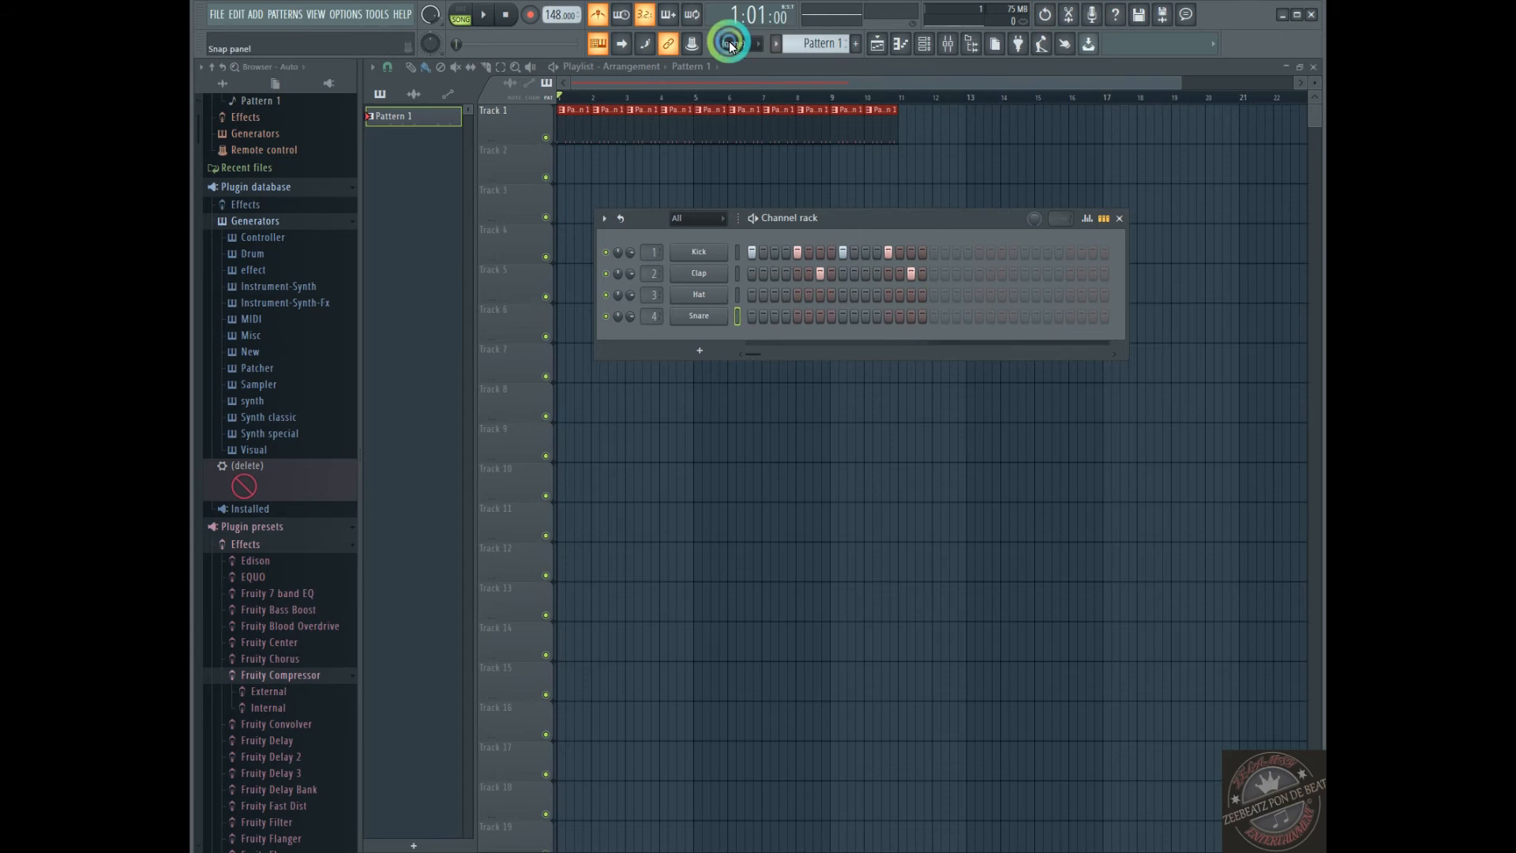
left_click(855, 45)
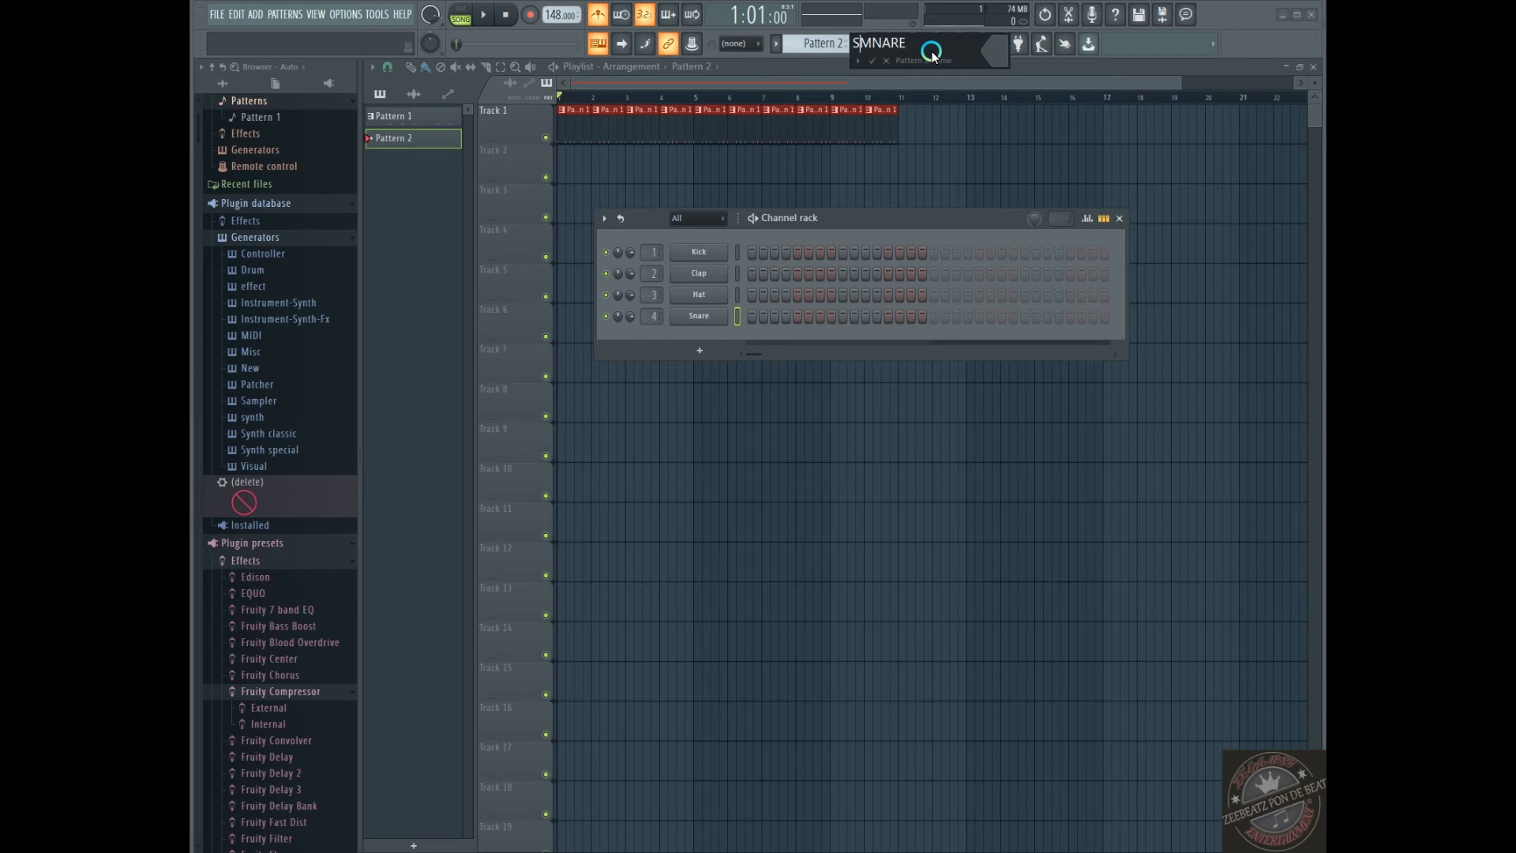
key("BackSpace")
key("Return")
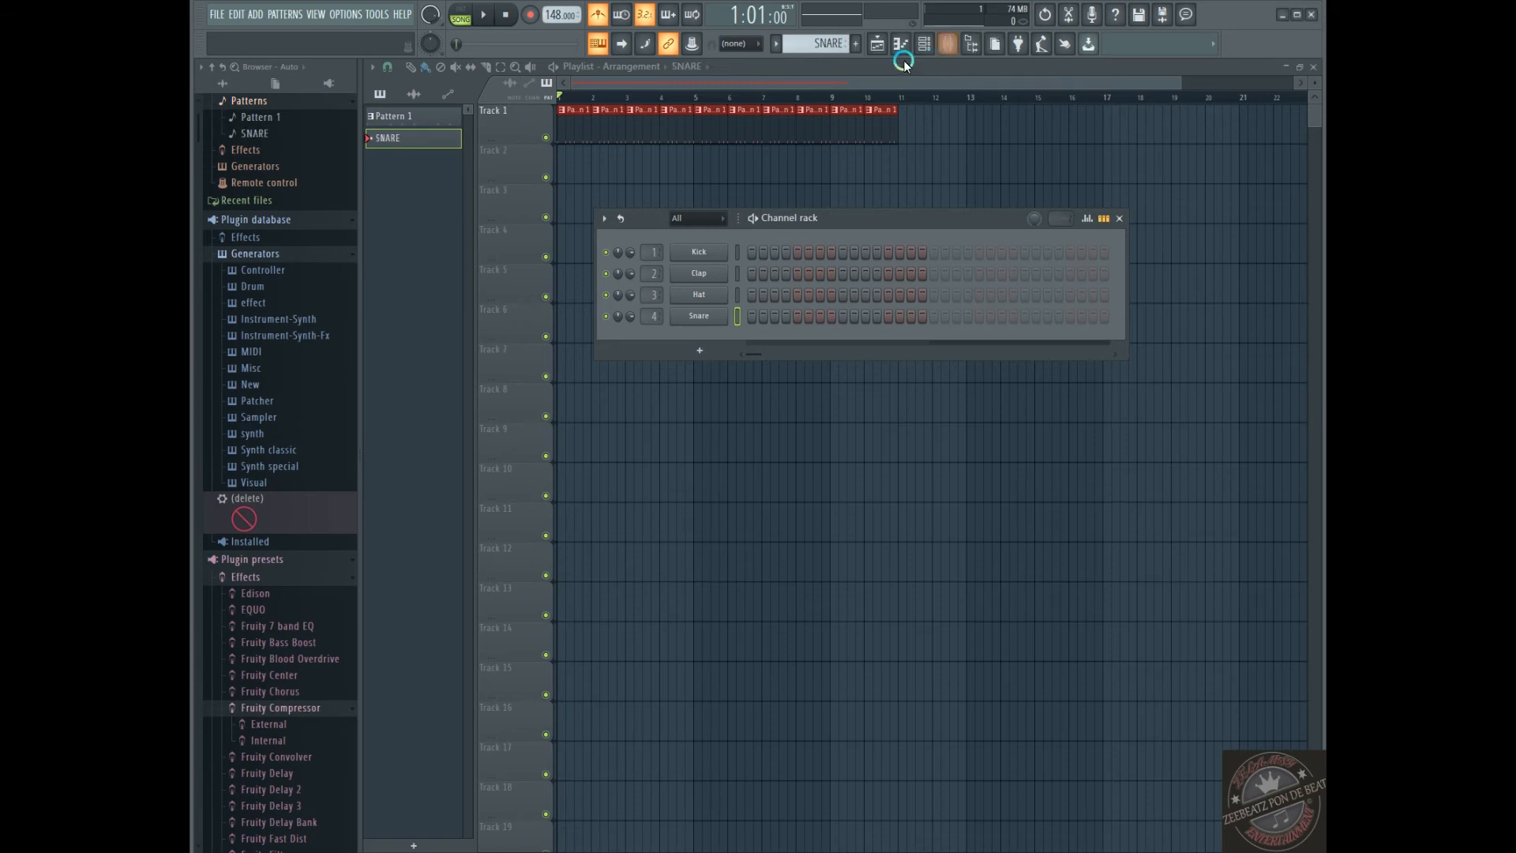
Paste the snare steps into the SNARE pattern and paint its clips along Track 2 from bar 3 through bar 10
right_click(708, 322)
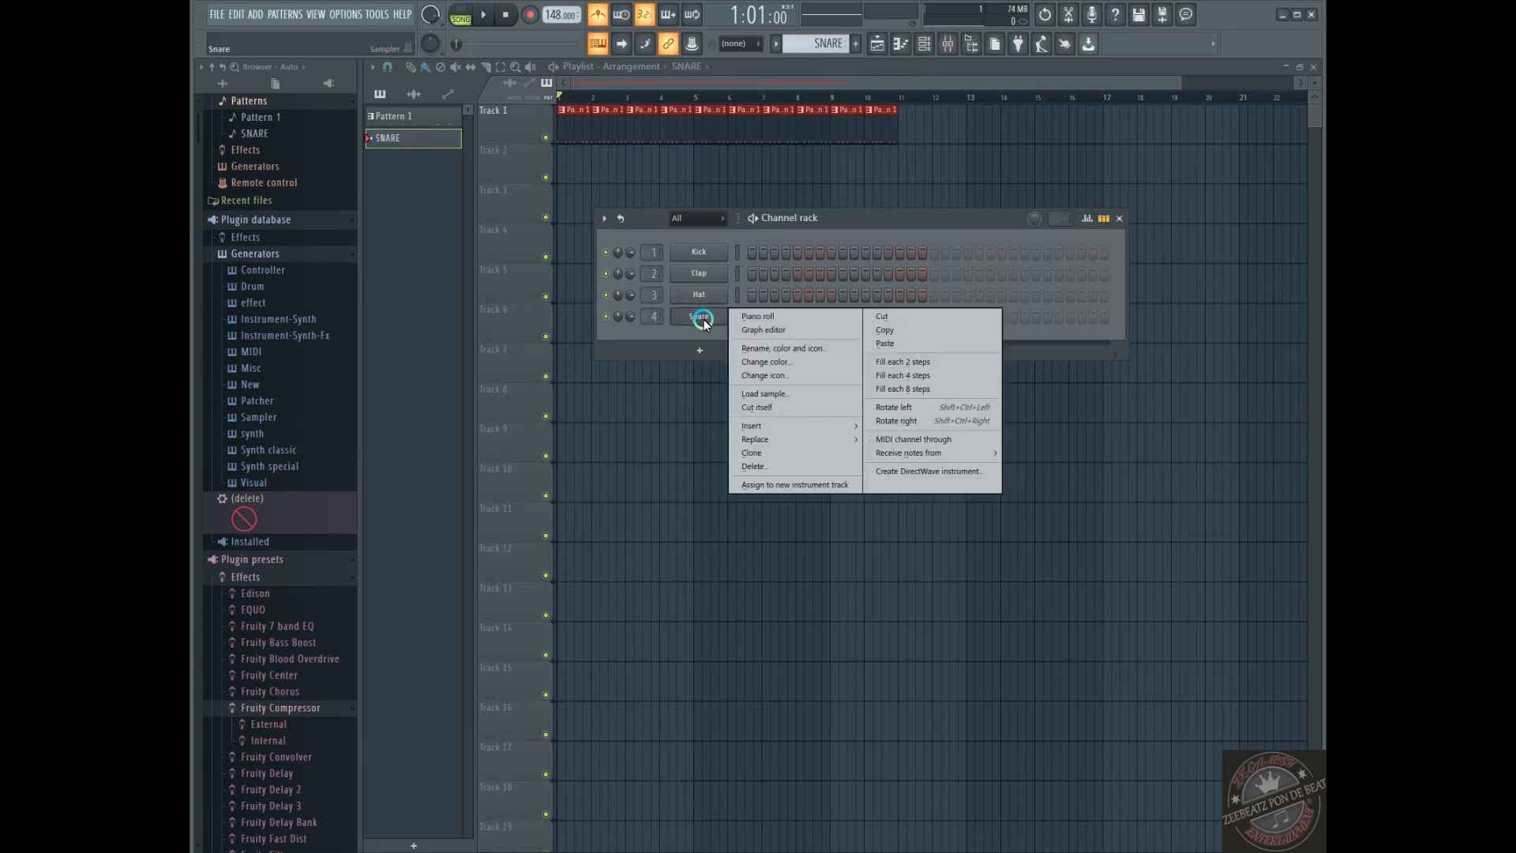
left_click(907, 347)
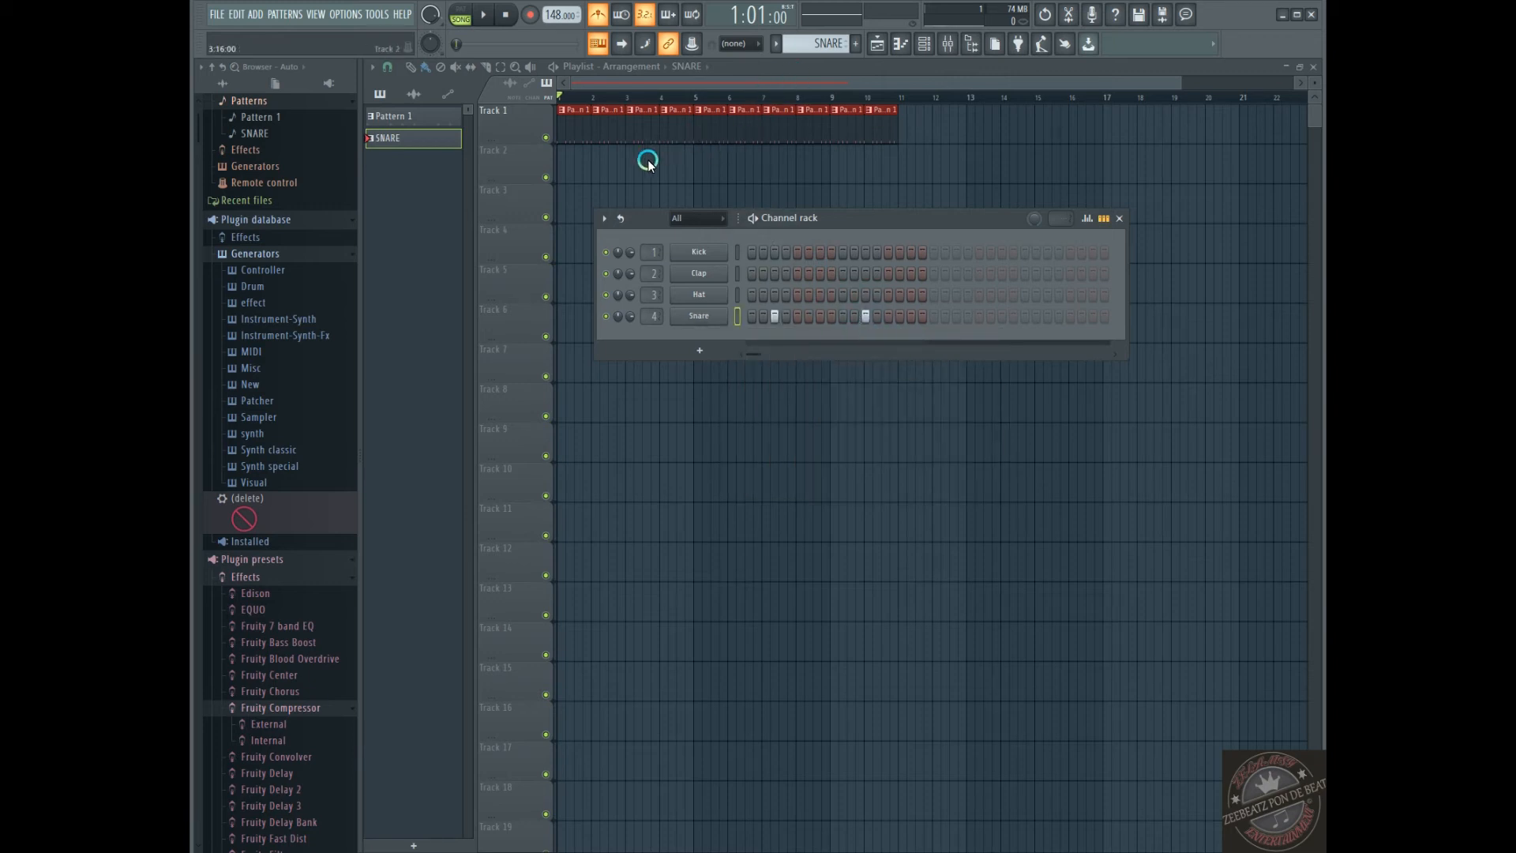
left_click_drag(591, 162, 868, 176)
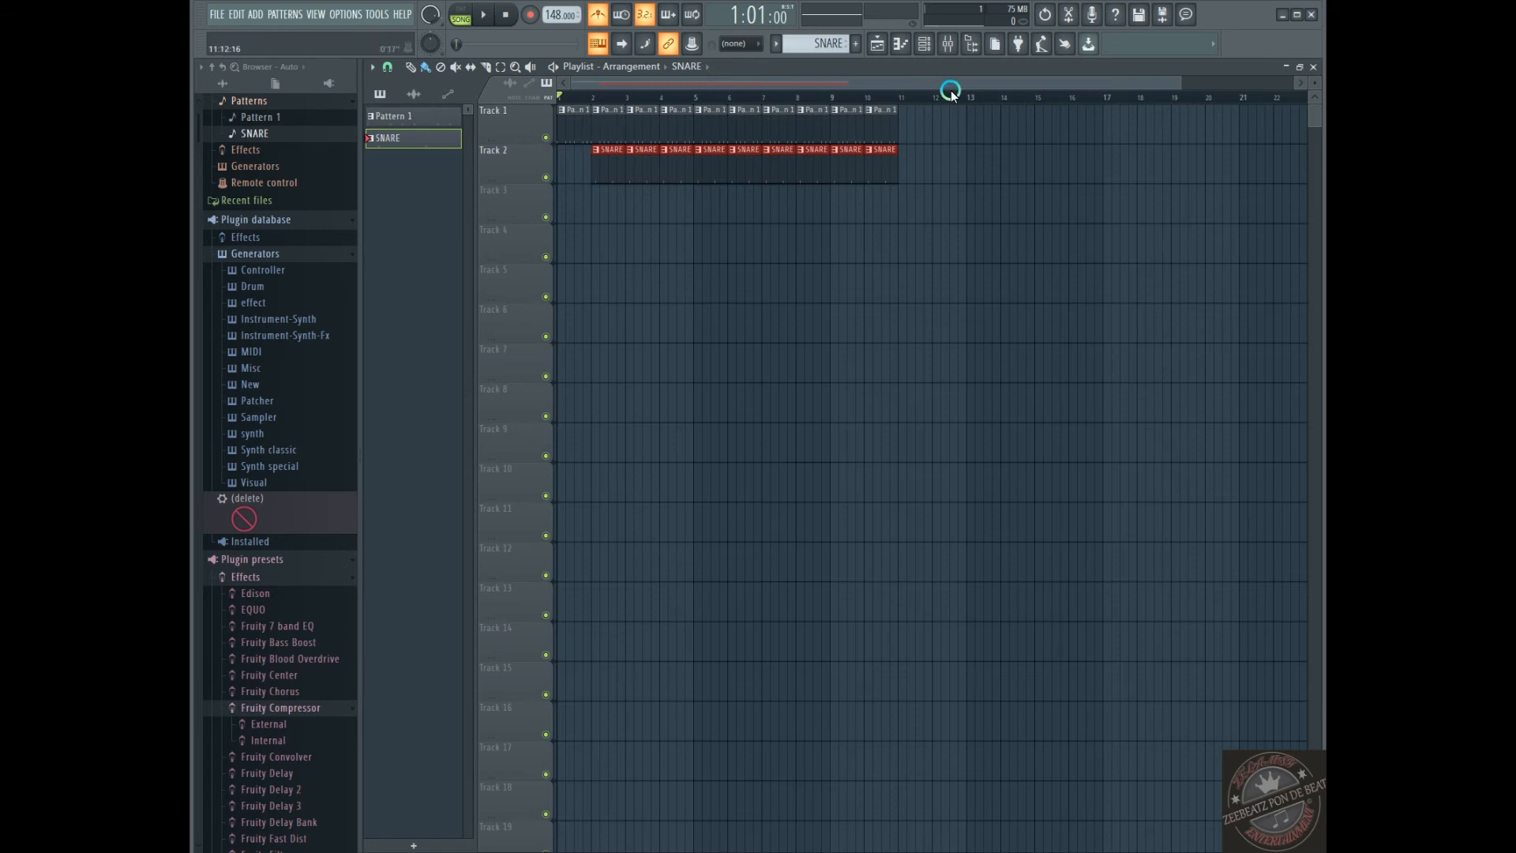
right_click(604, 170)
During song playback, delete the SNARE clip at bar 7 and the Pattern 1 clip at bar 10, and stop playback
key("space")
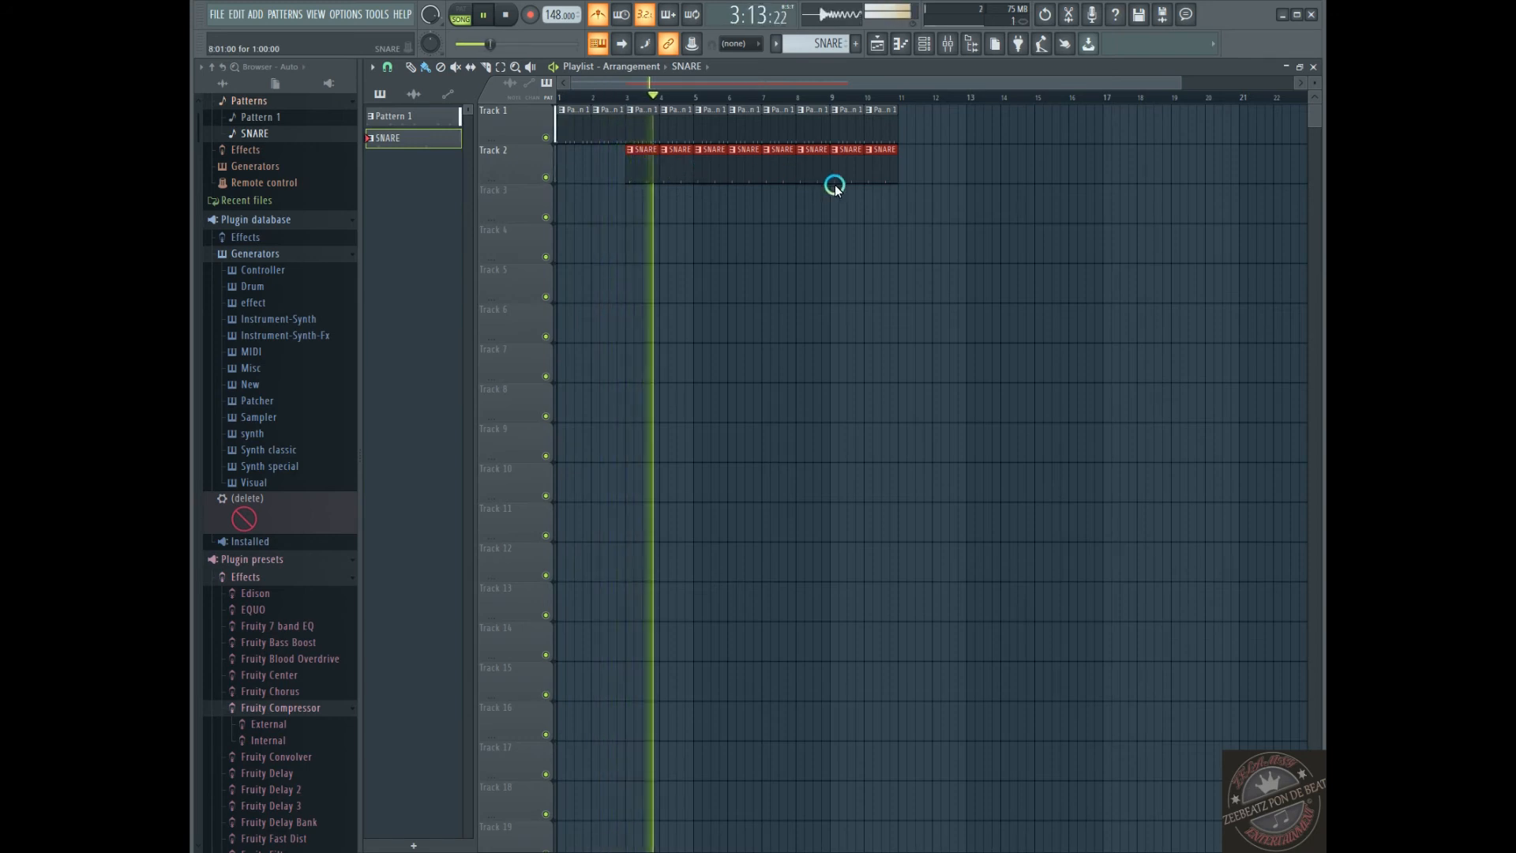
right_click(773, 167)
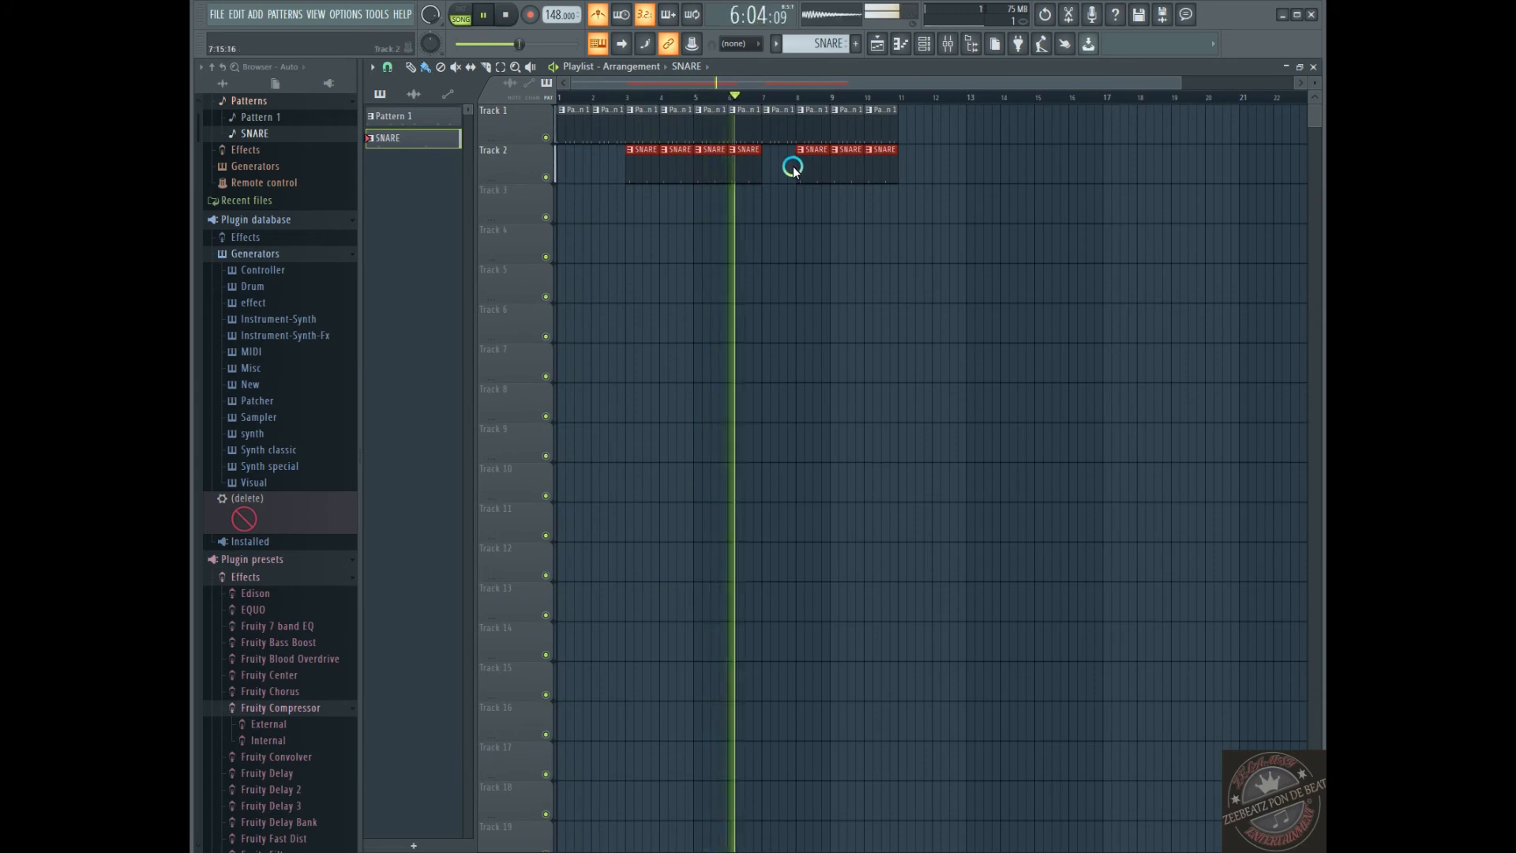
right_click(881, 128)
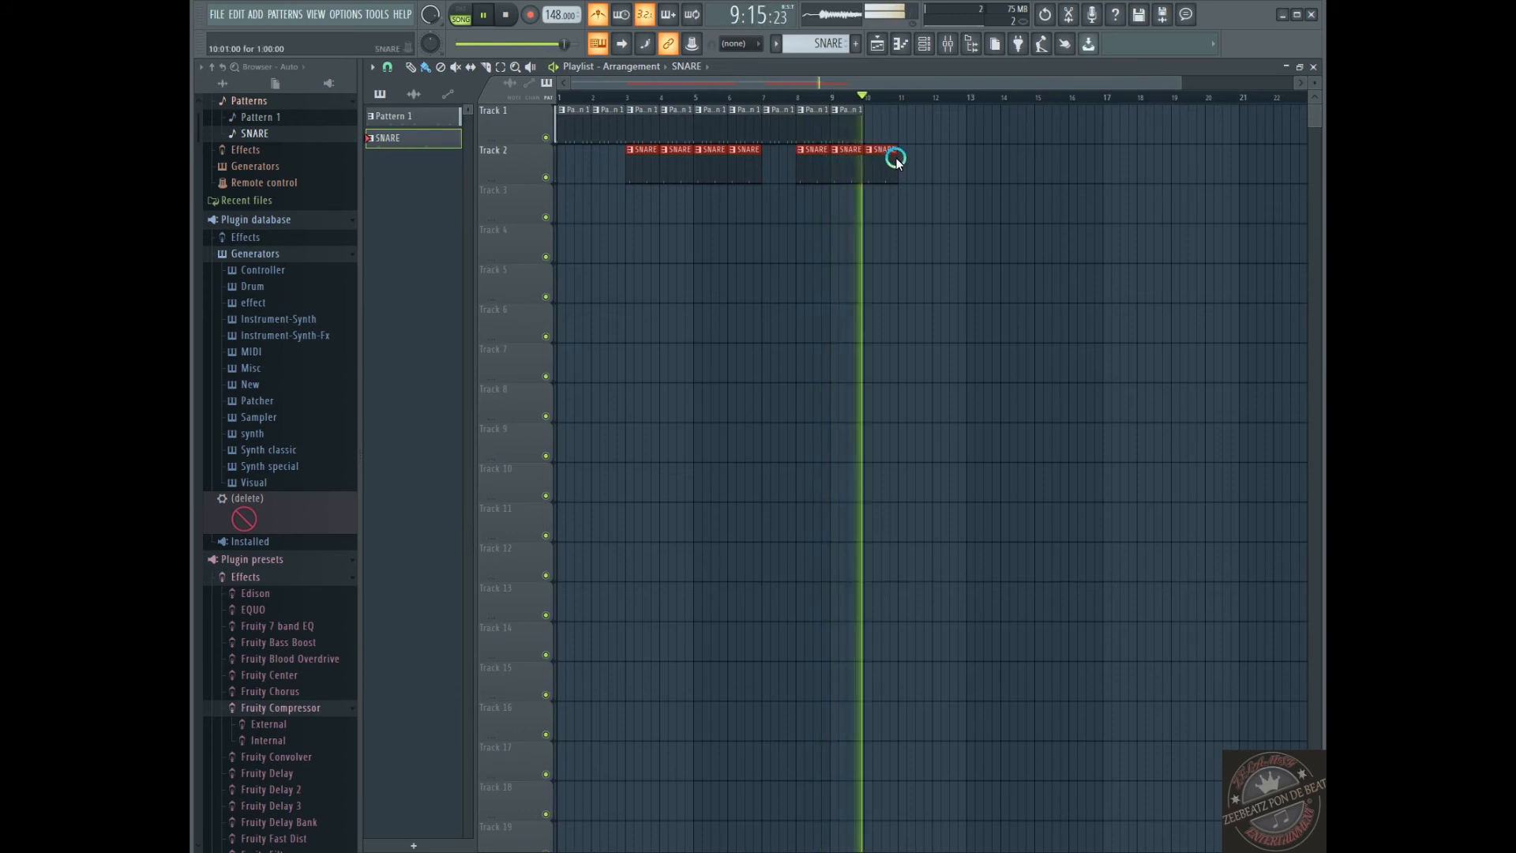
key("space")
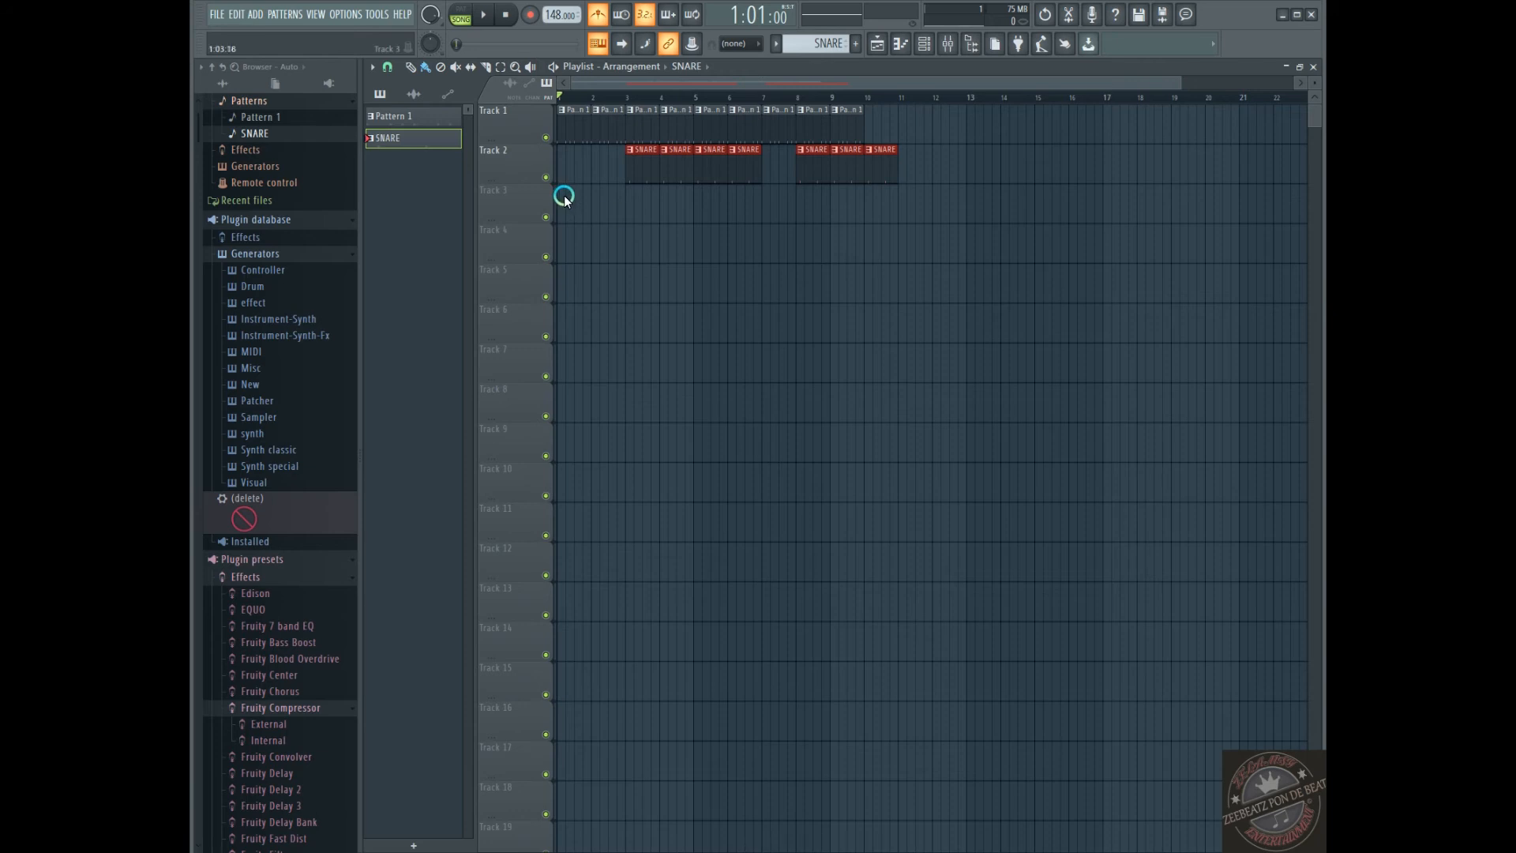
Remove the SNARE clip at bar 10 of Track 2 with the Delete tool
left_click(443, 69)
left_click(870, 158)
left_click(444, 71)
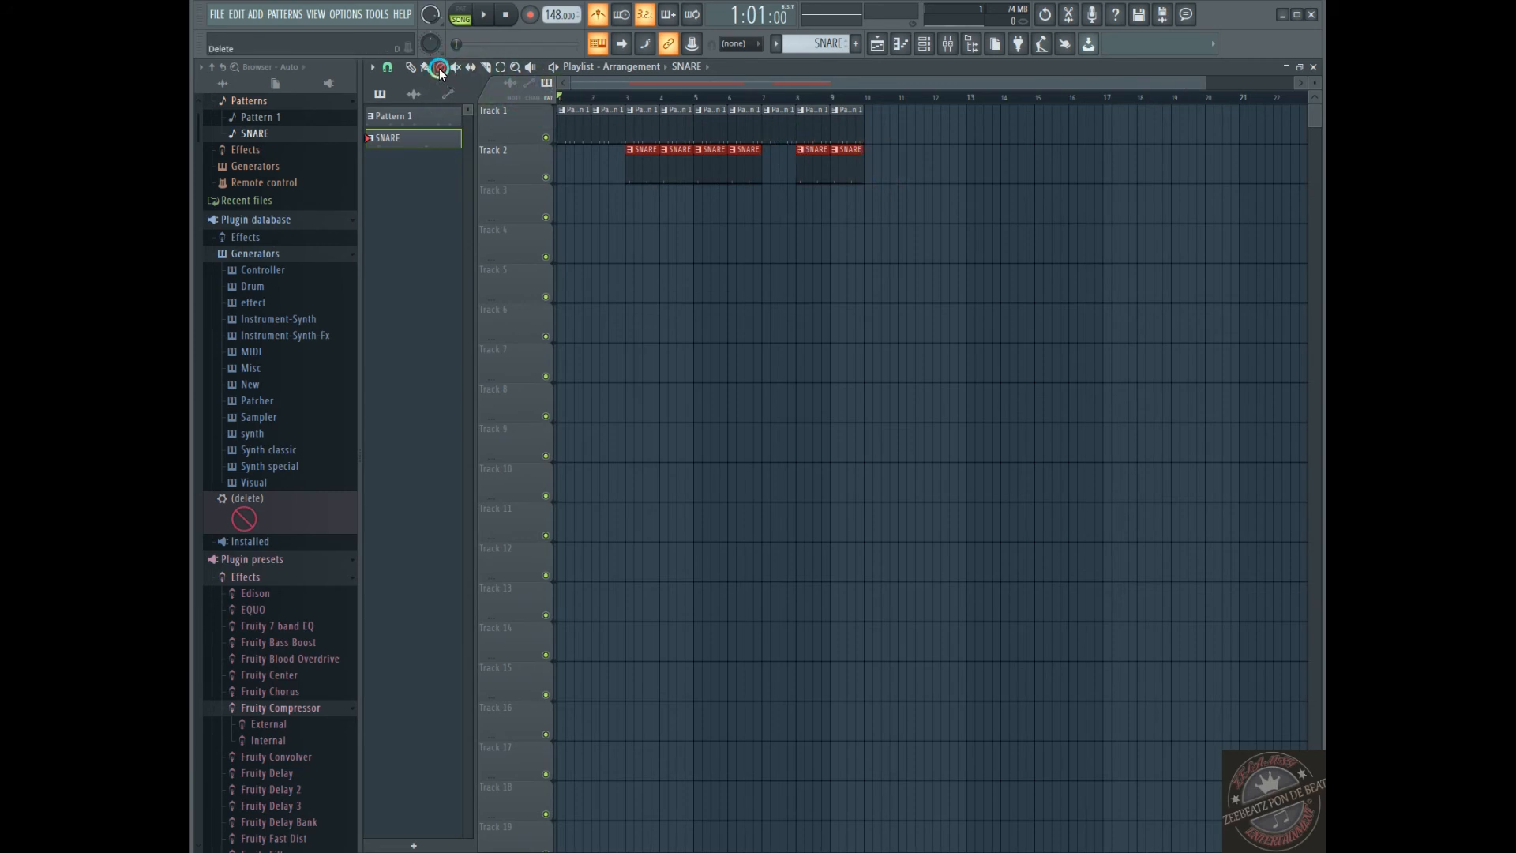
left_click(426, 69)
left_click(440, 68)
left_click(865, 163)
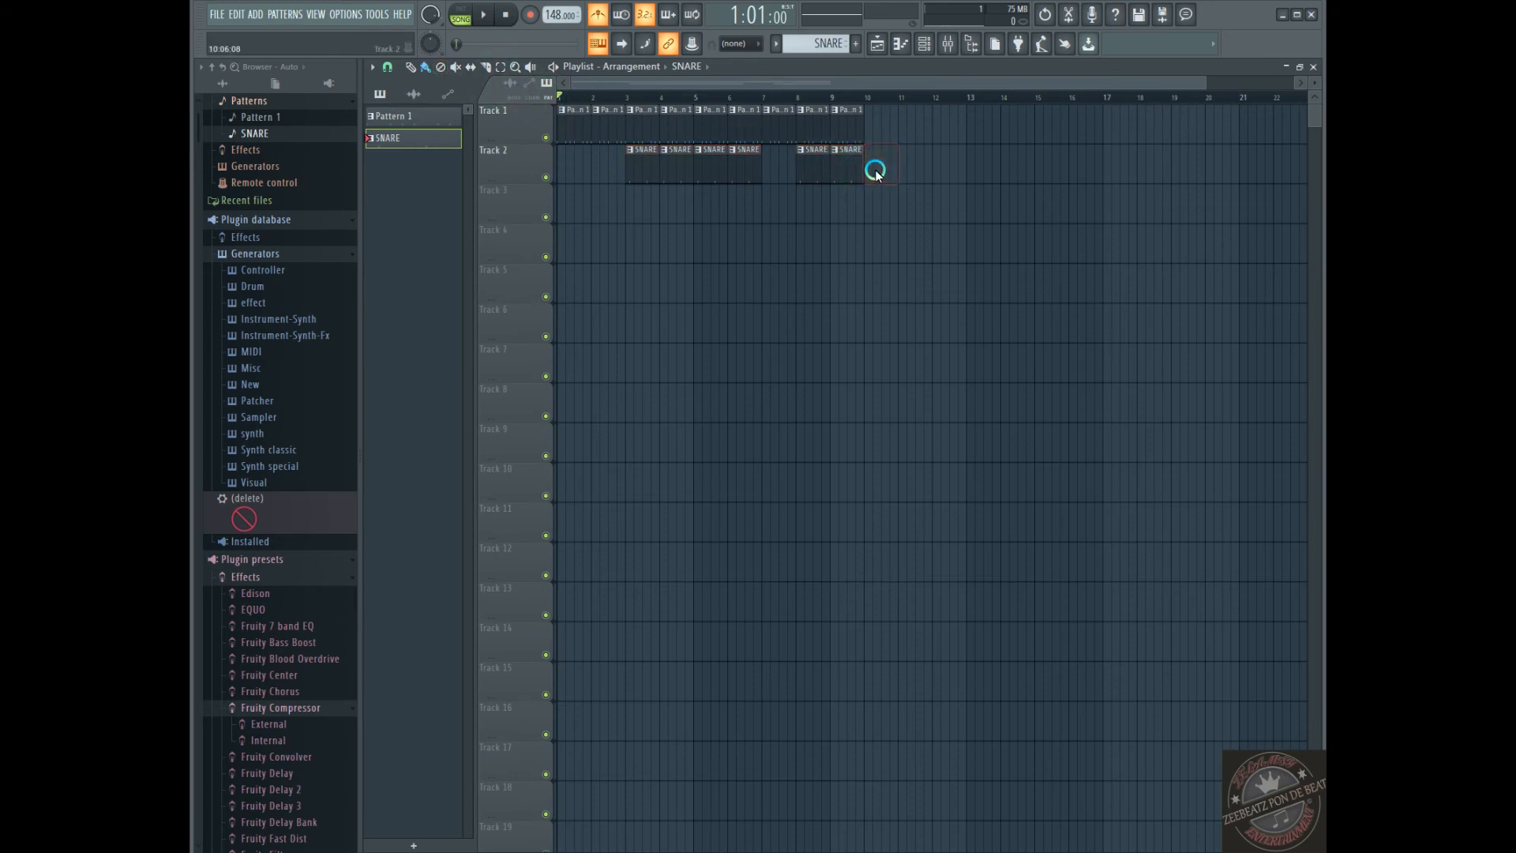
Mute and unmute the SNARE clip at bar 9 of Track 2 with the Mute tool
left_click(450, 68)
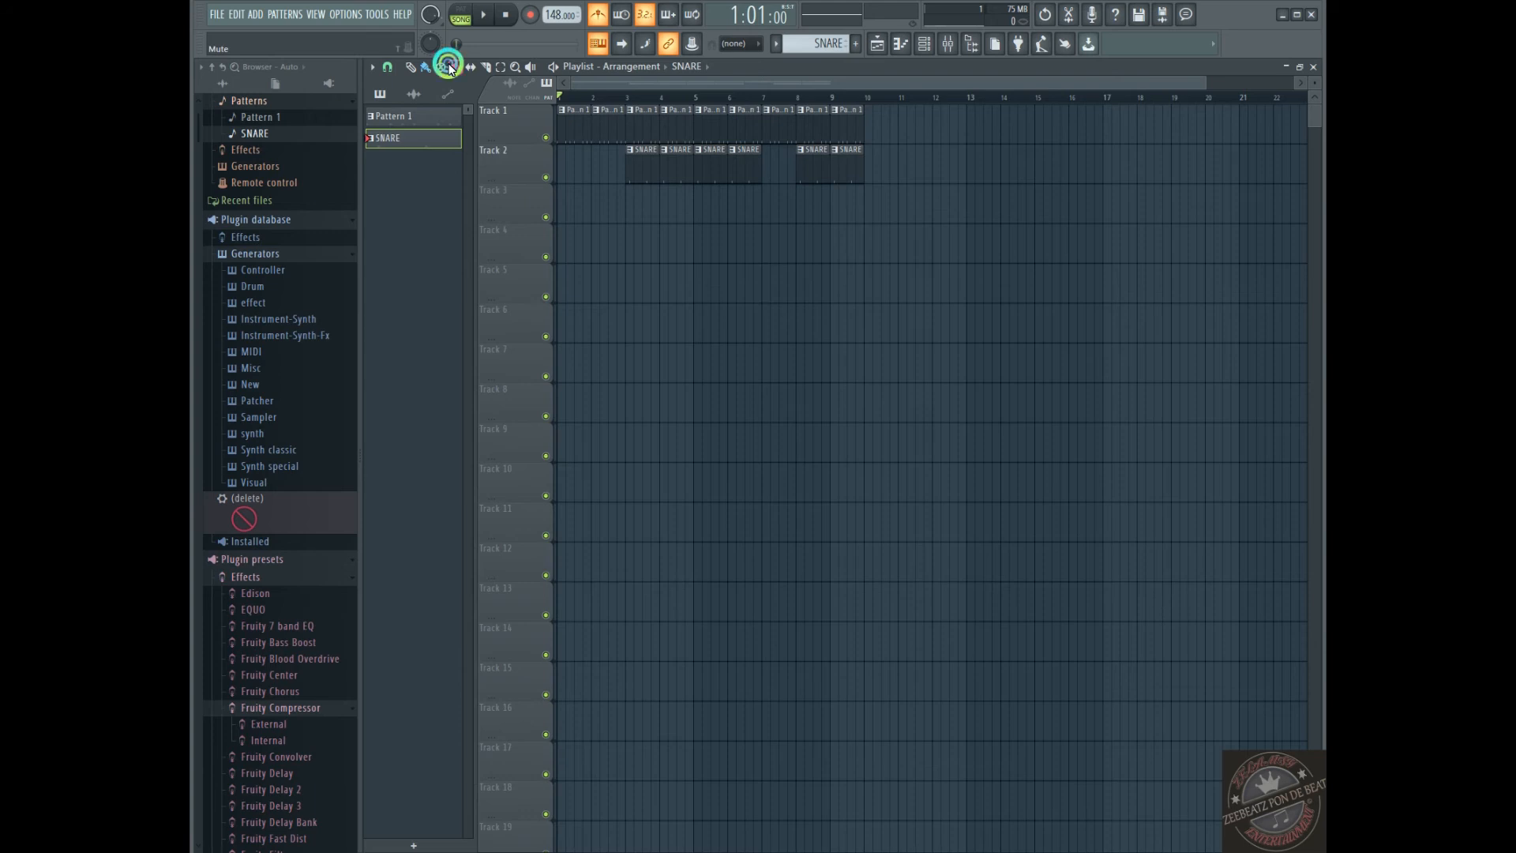
left_click(848, 162)
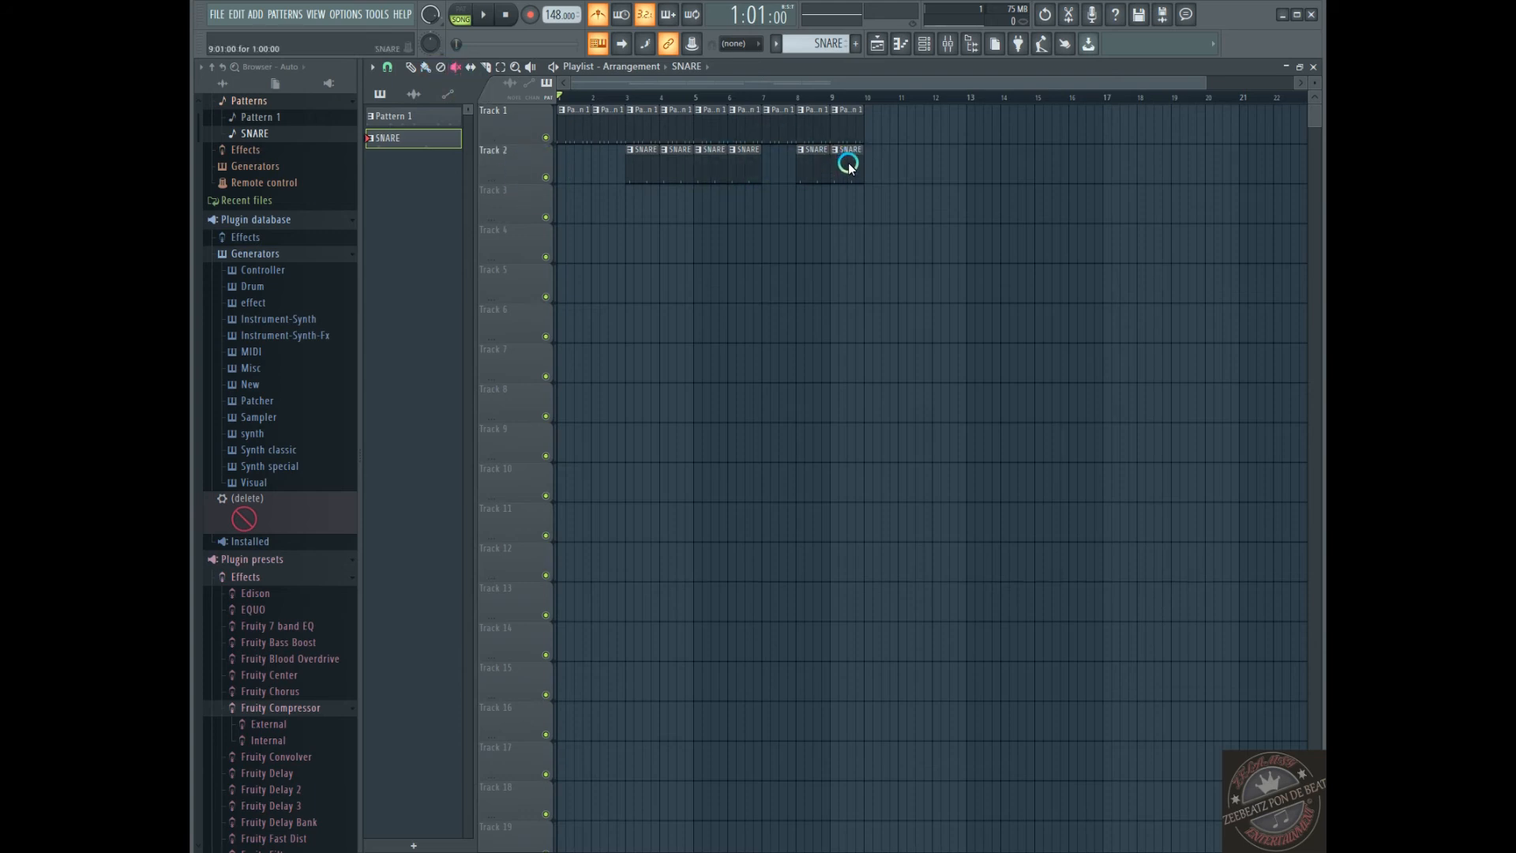
left_click(848, 162)
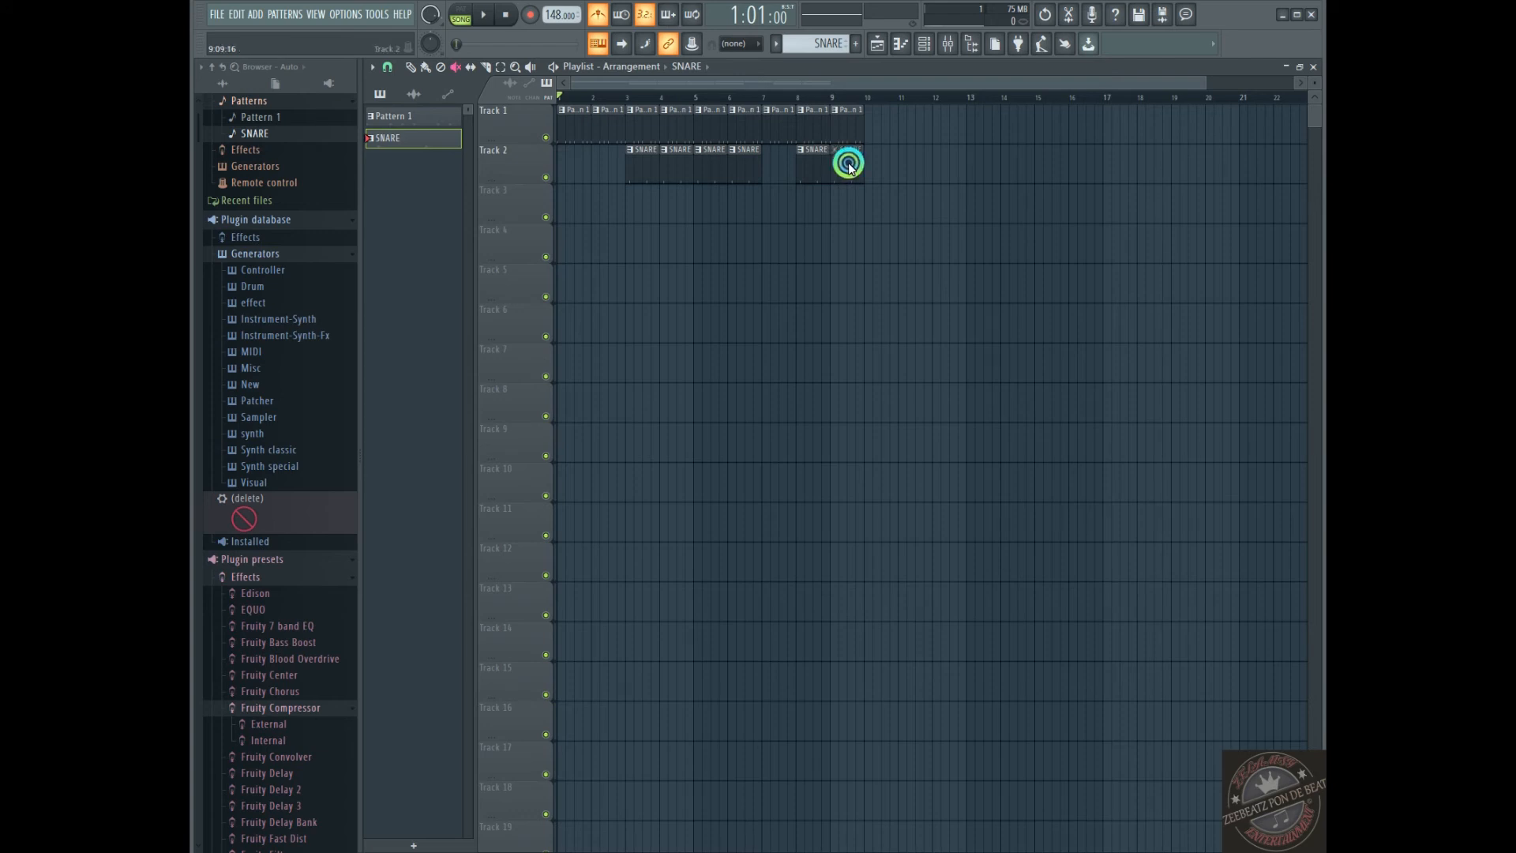
left_click(850, 162)
left_click(846, 158)
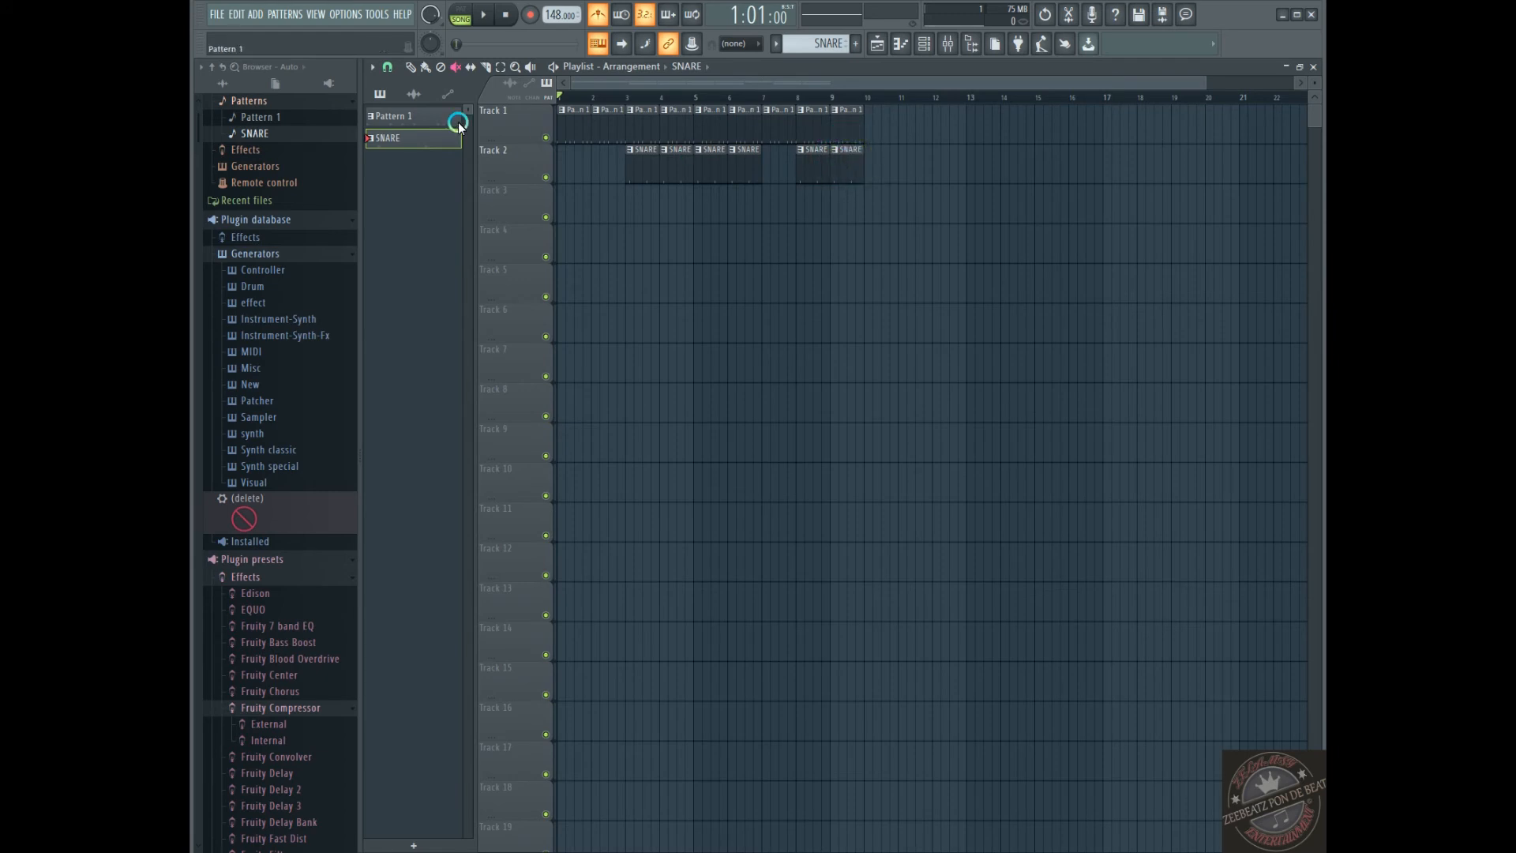
Try the Slip tool on the SNARE clip at bar 9 of Track 2
left_click(485, 68)
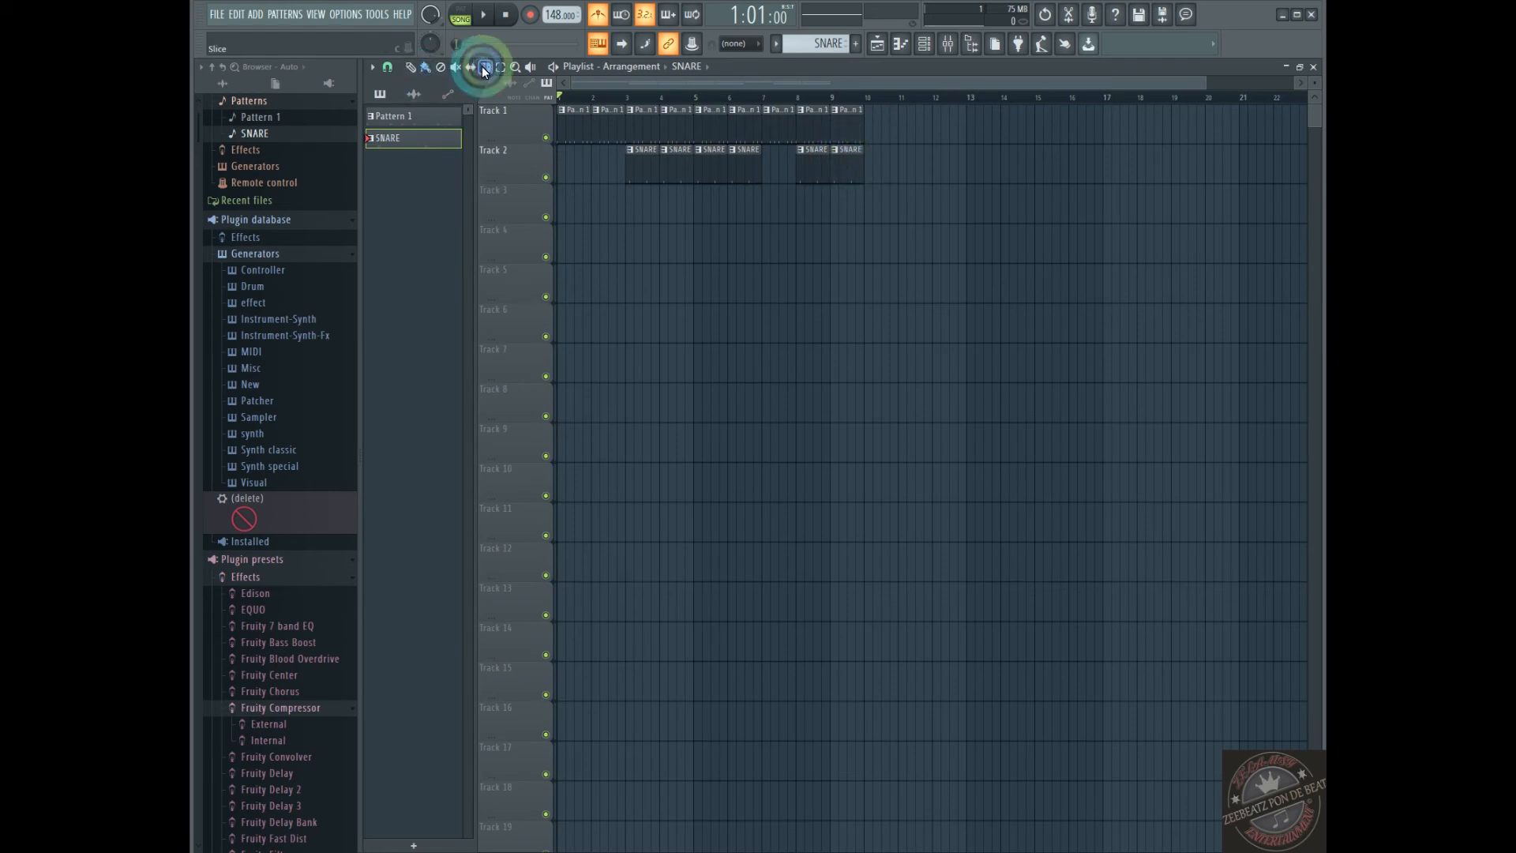
left_click(465, 68)
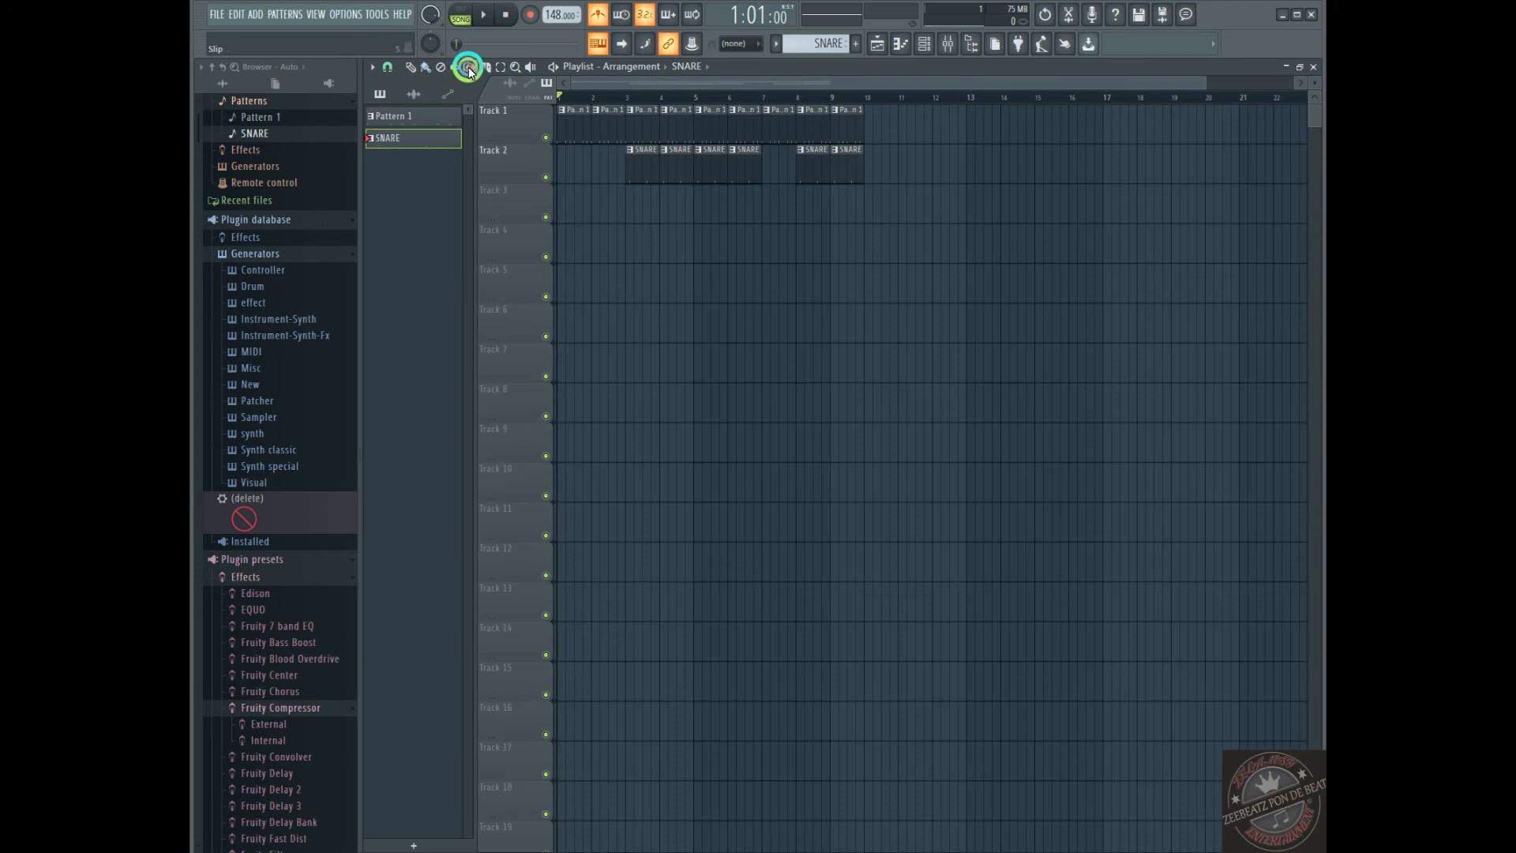
left_click_drag(839, 181, 842, 168)
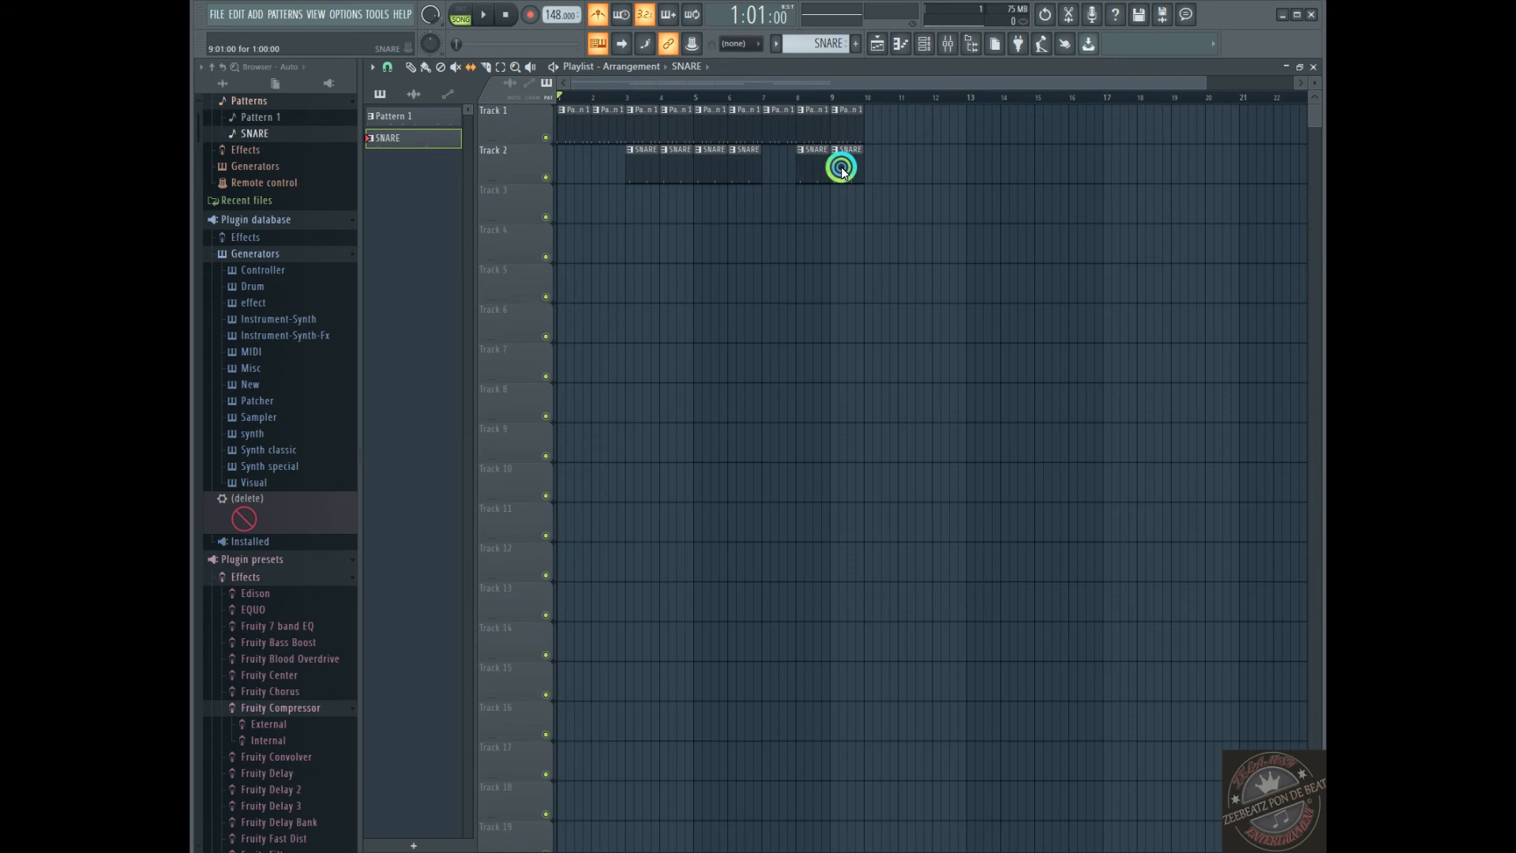
left_click(846, 172)
Slice the SNARE clip at bar 3 of Track 2 in half with the Slice tool
left_click(457, 71)
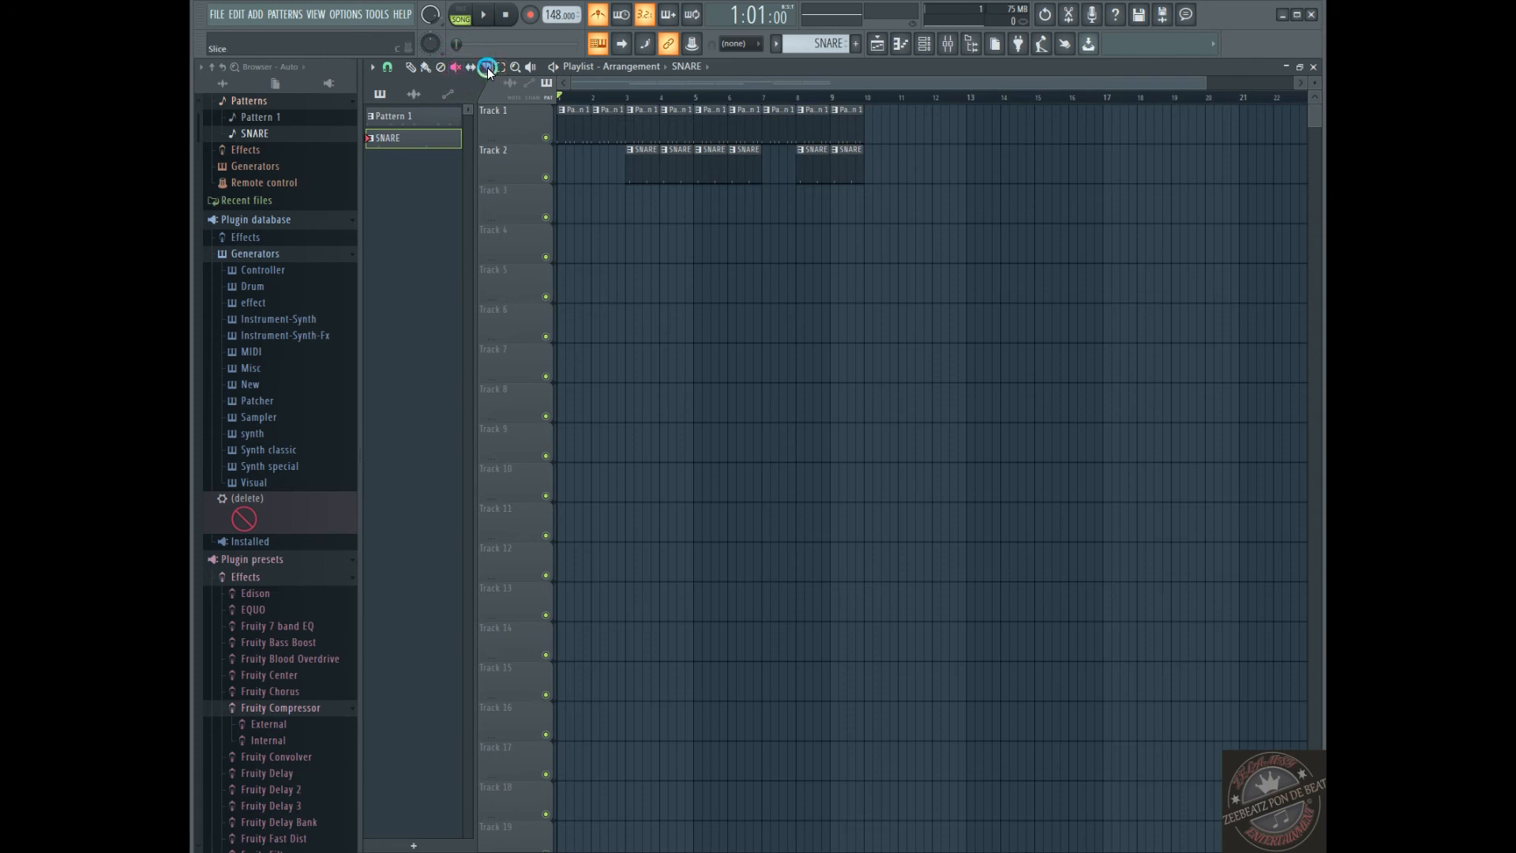
left_click(487, 70)
left_click_drag(1227, 98, 785, 61)
left_click(807, 148)
mouse_move(803, 145)
left_mouse_down()
mouse_move(798, 189)
mouse_move(779, 160)
left_mouse_up()
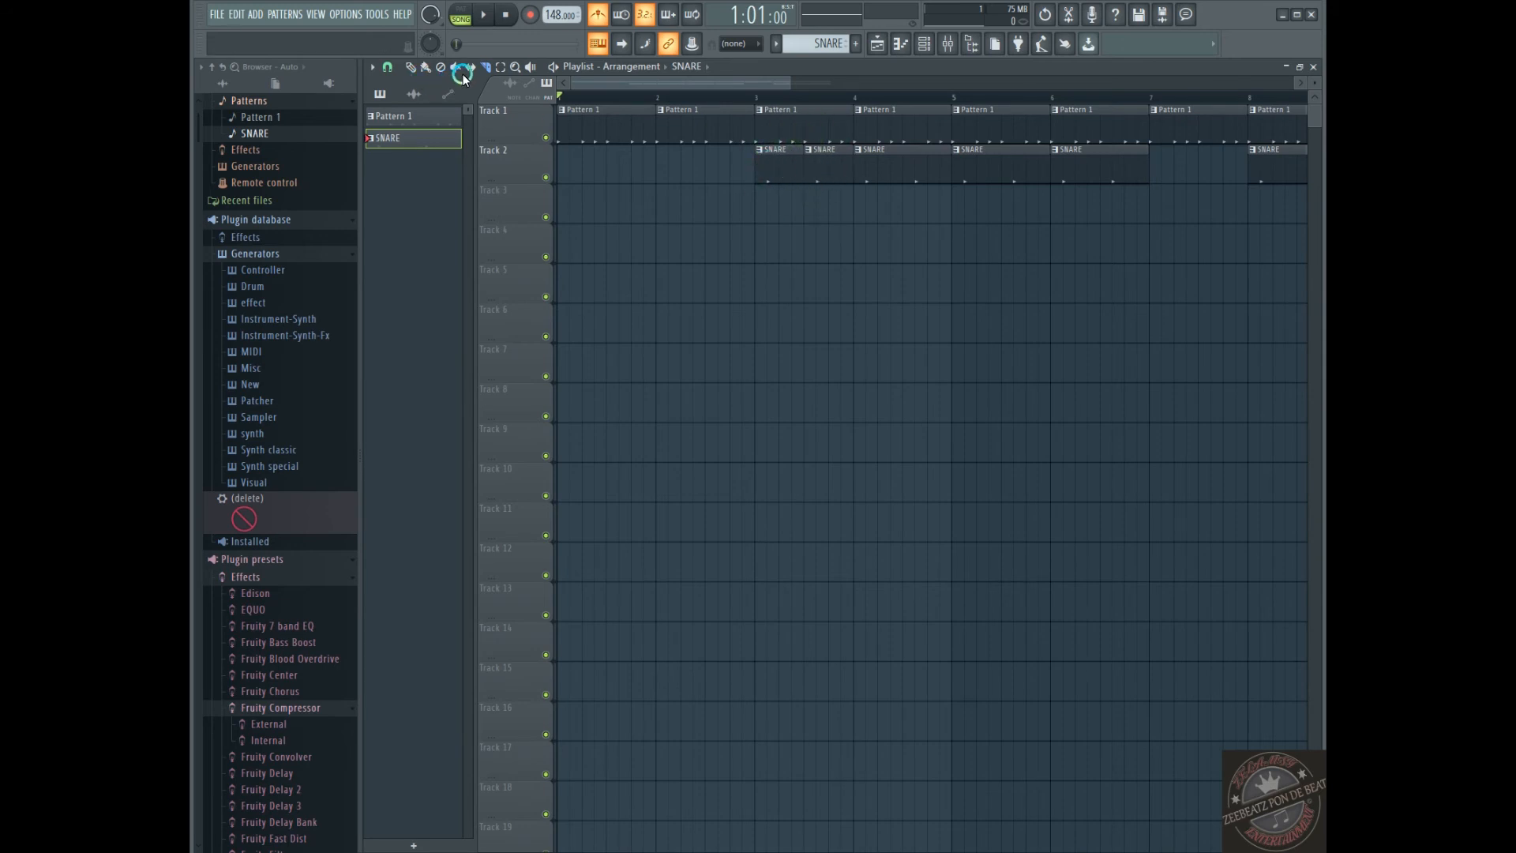
Select the clips in bars 1 to 4 with the Select tool, and extend the selection to all clips using the Paint tool
left_click(497, 71)
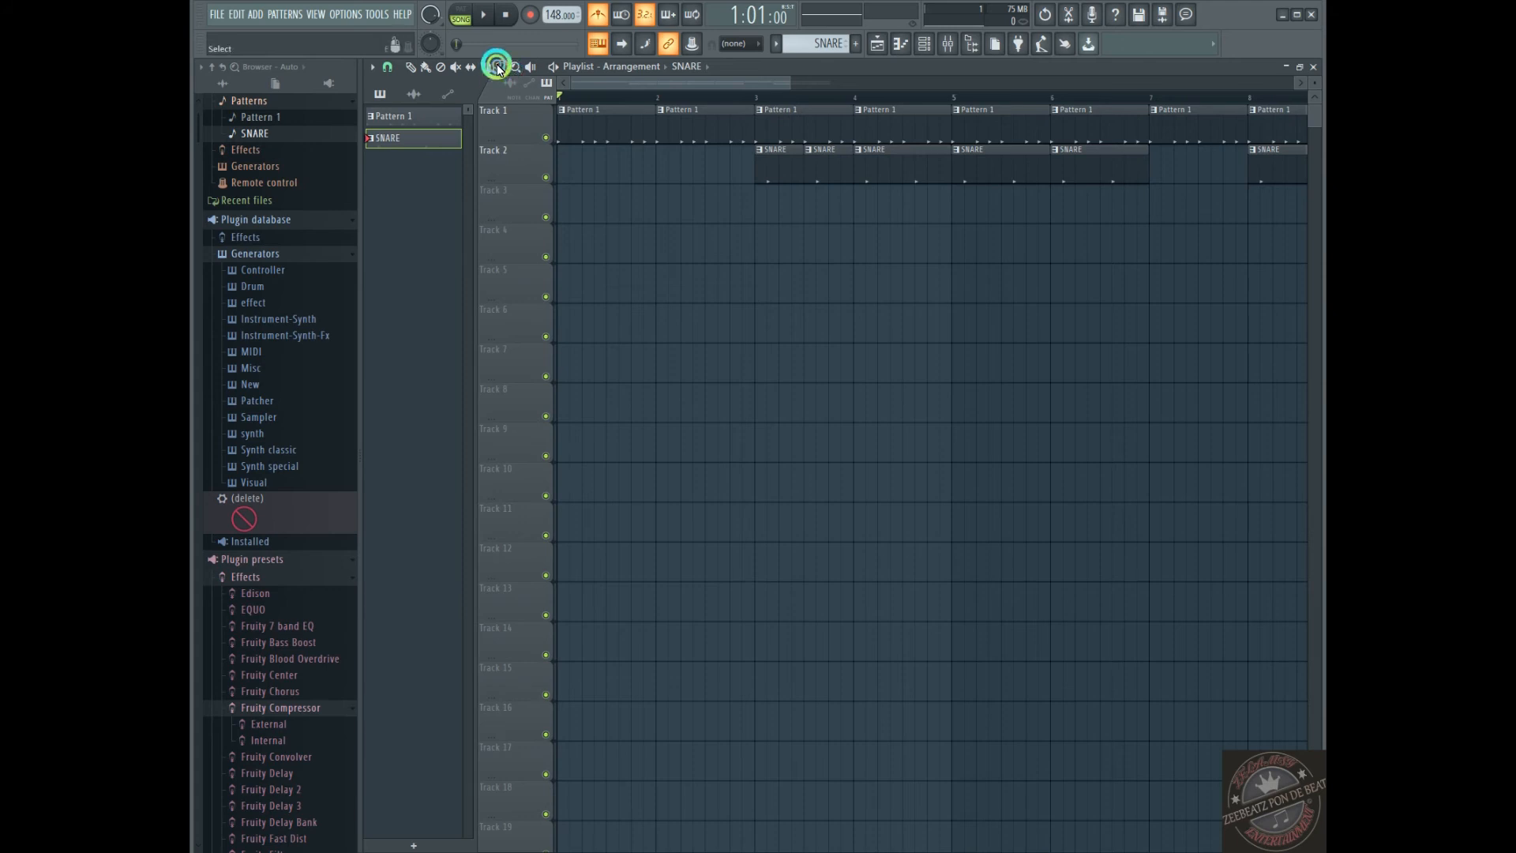
left_click_drag(889, 261, 575, 88)
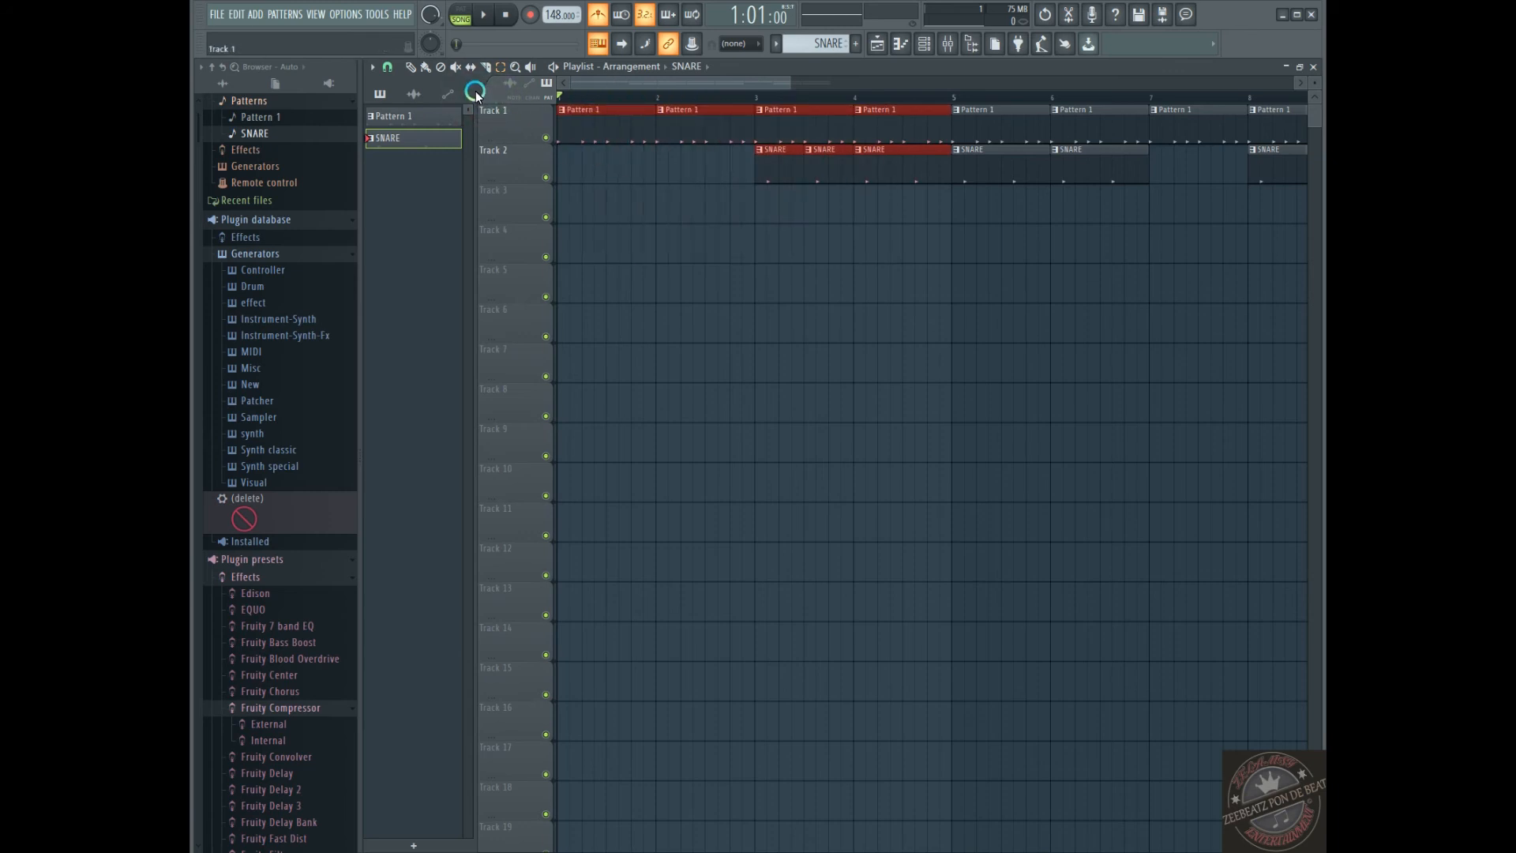
left_click(427, 68)
left_click_drag(778, 89, 1133, 135)
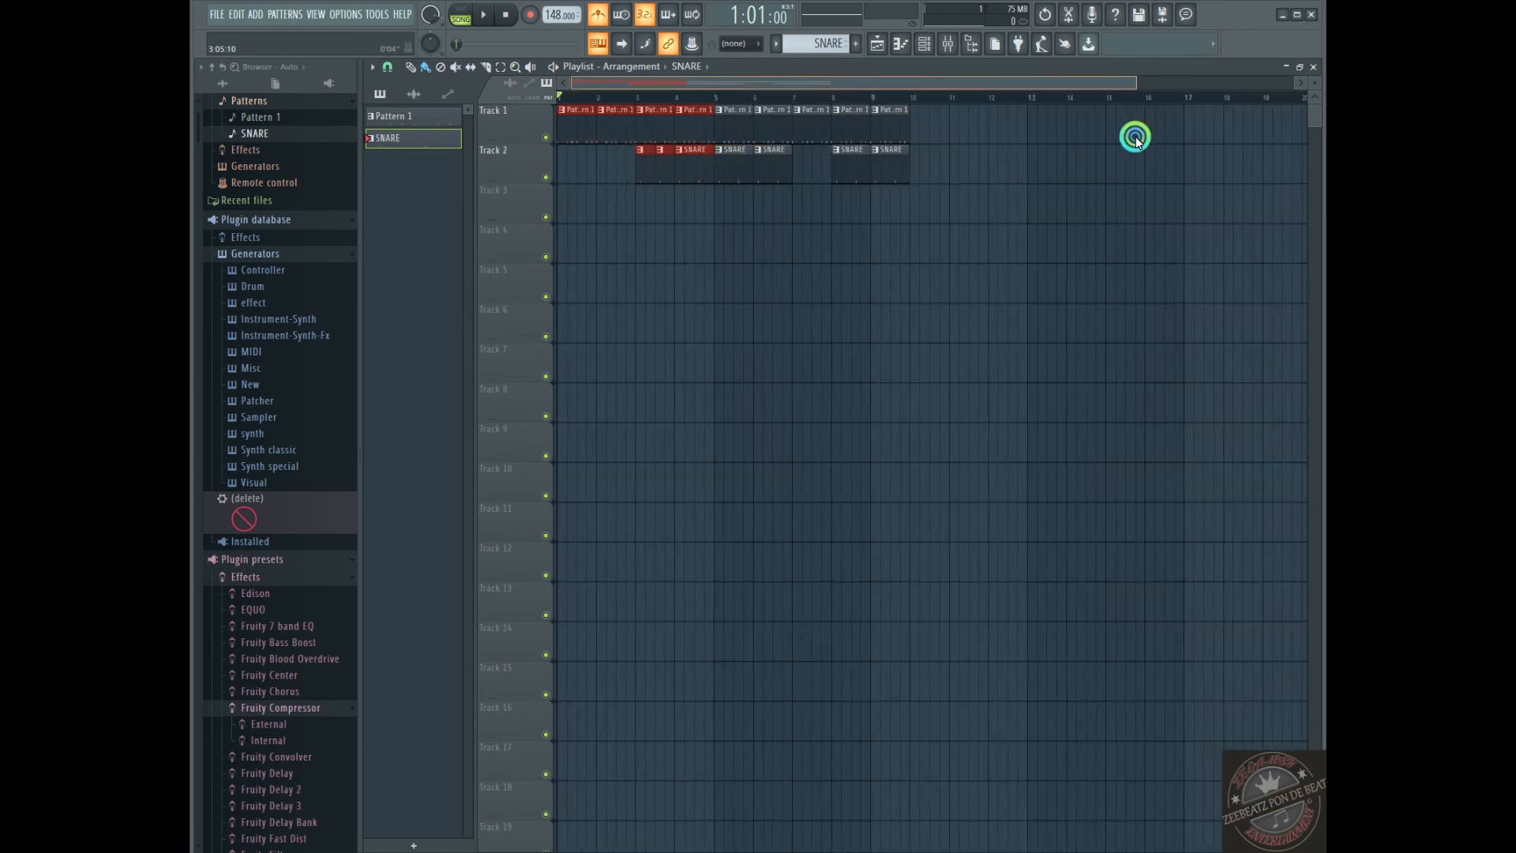
left_click(907, 200)
left_click_drag(908, 197, 547, 111)
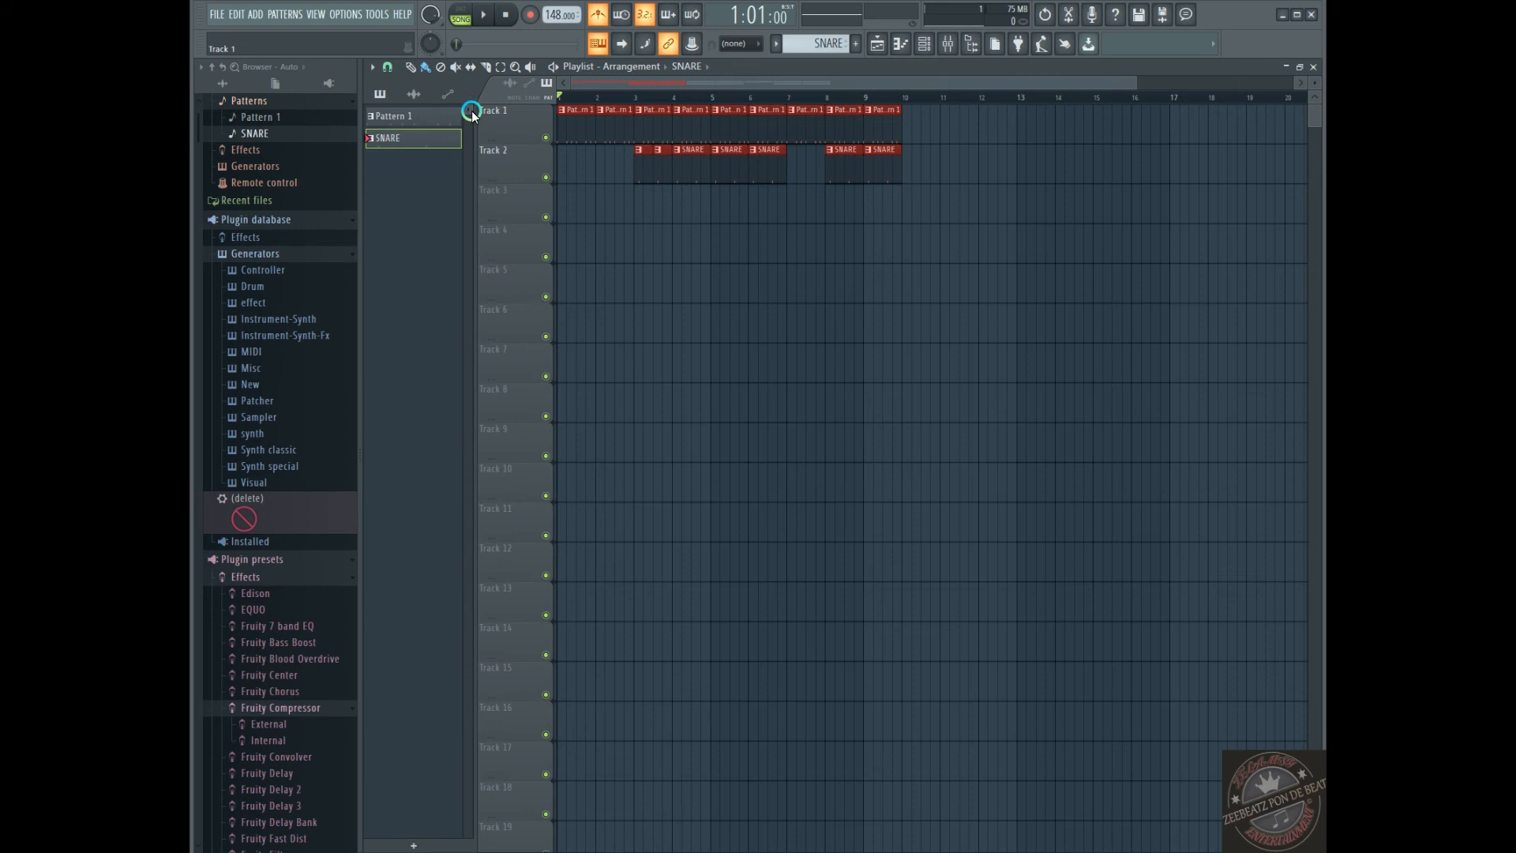
Zoom in on the selected playlist clips with the Zoom tool and zoom back out
left_click(516, 68)
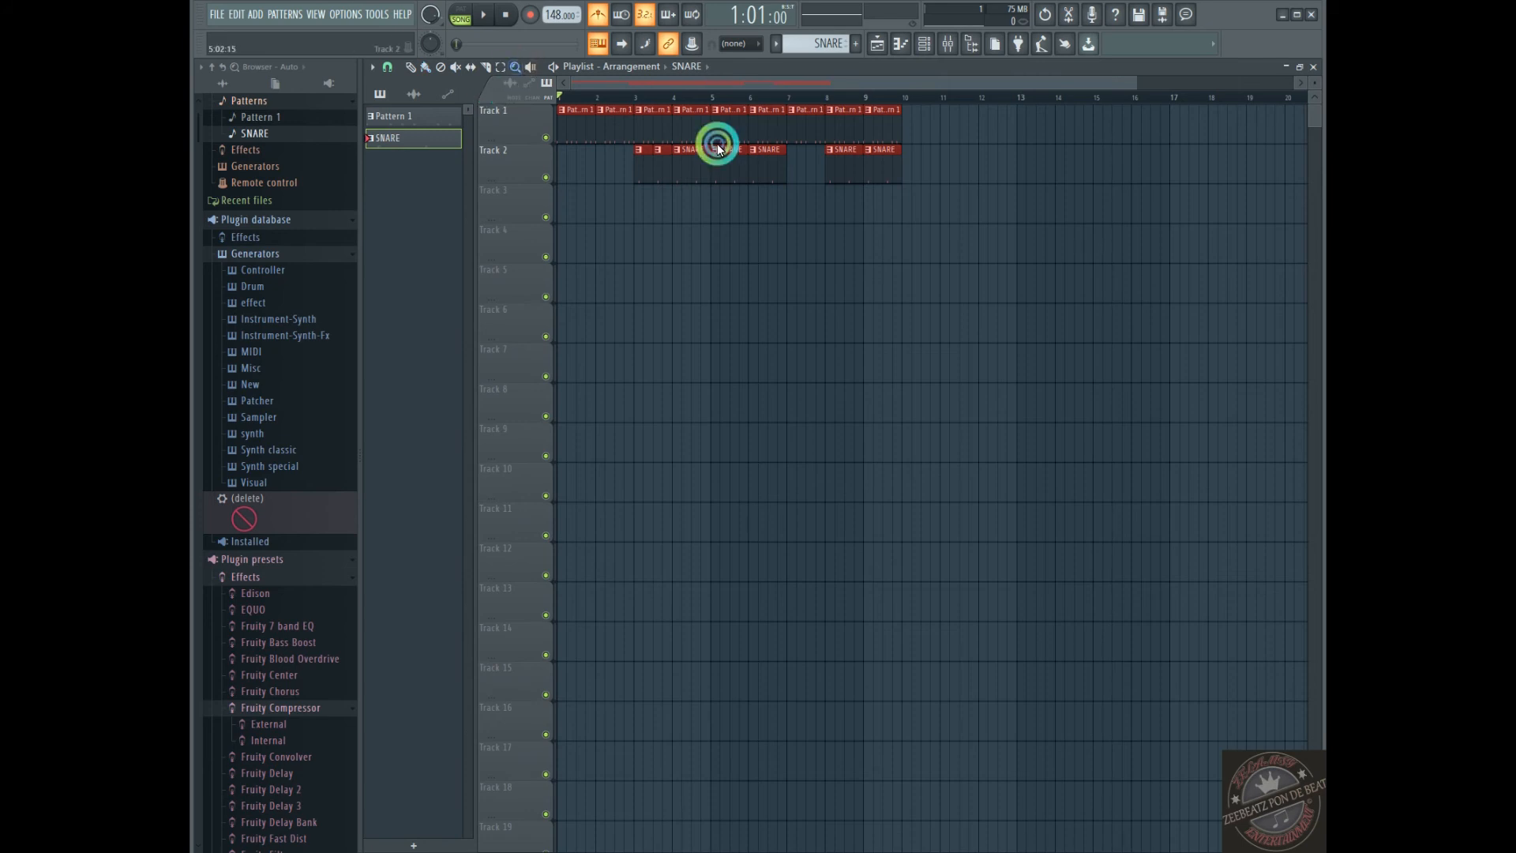
left_click(723, 125)
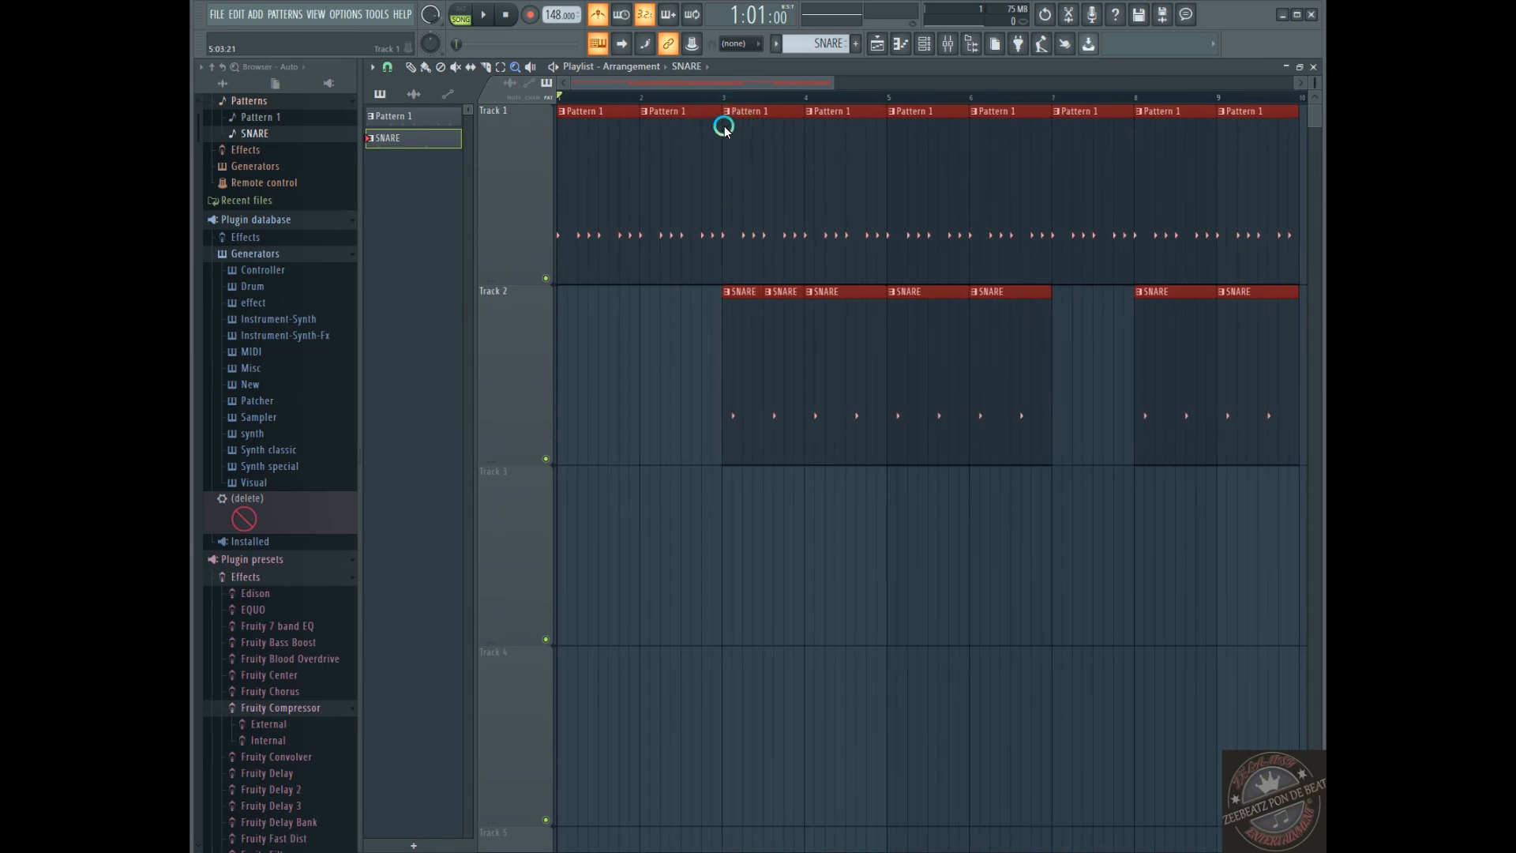
right_click(723, 126)
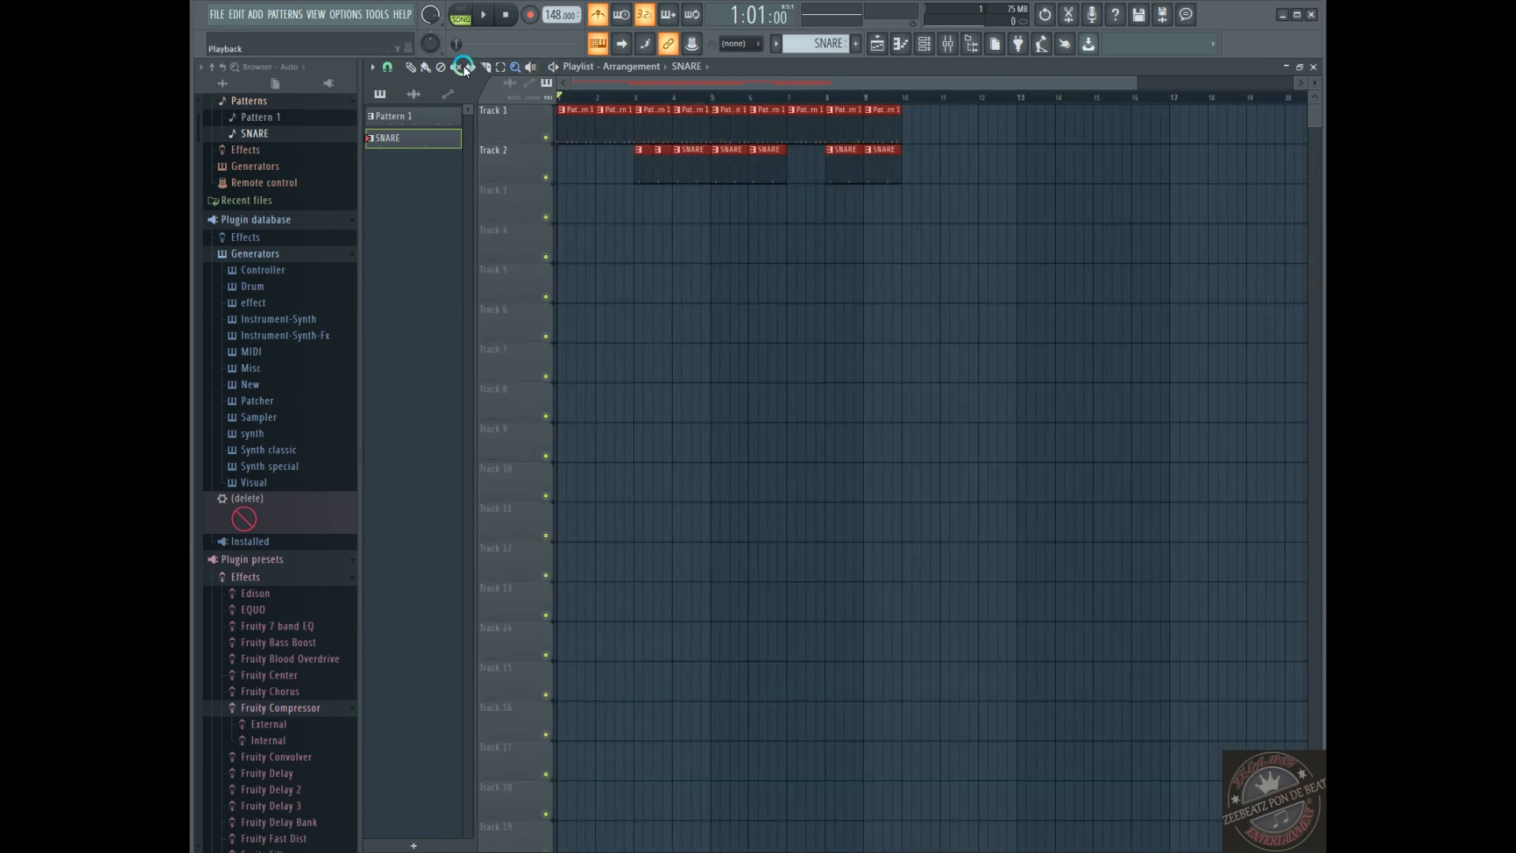
Audition the Pattern 1 clip at bar 5 with the Playback tool and return to the Paint tool
left_click(530, 67)
left_click(740, 132)
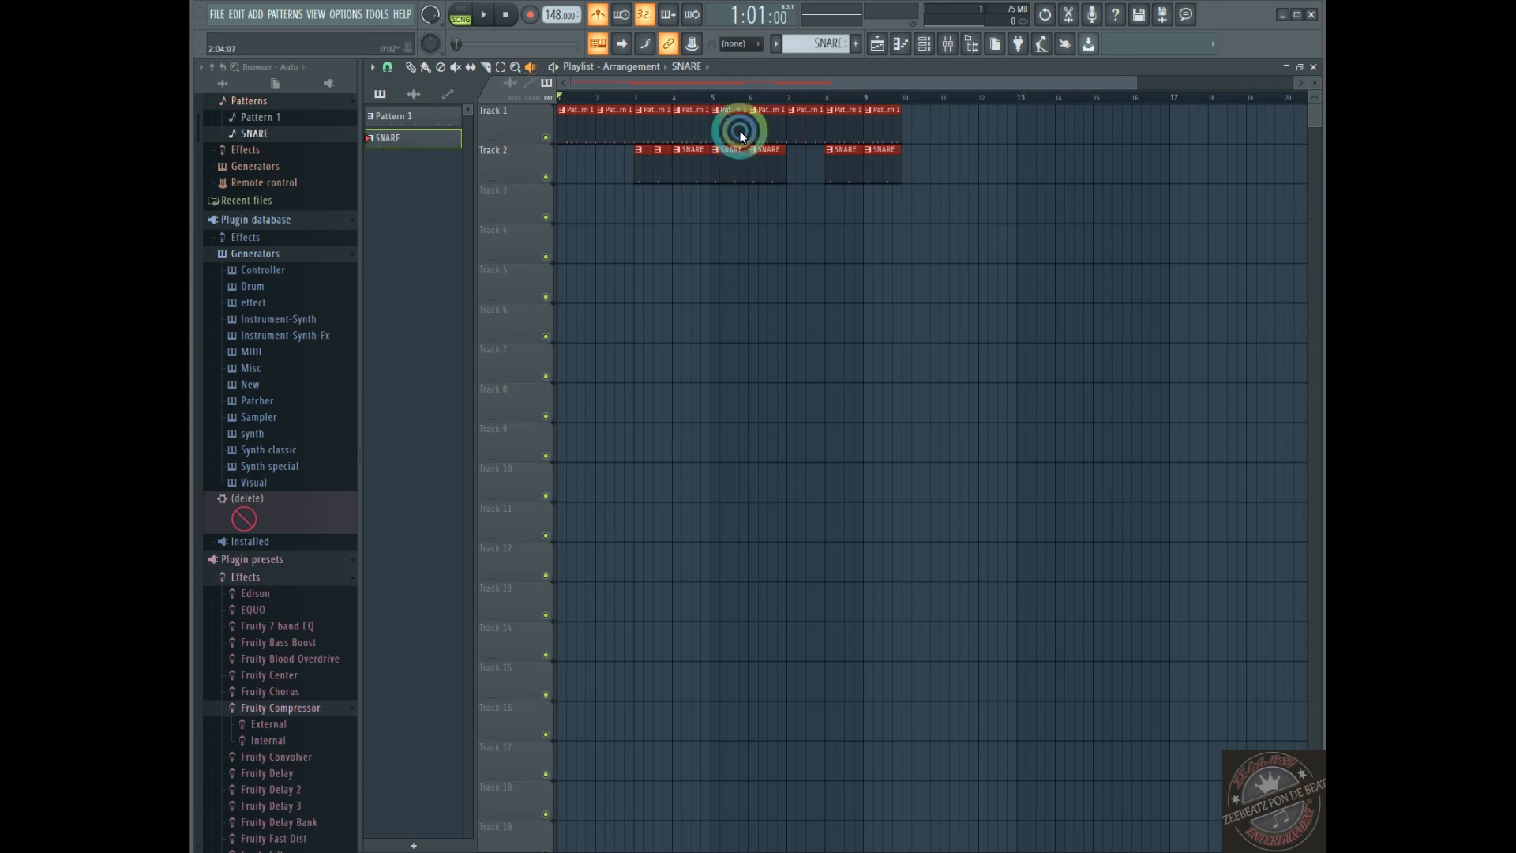
left_click(410, 69)
left_click(431, 71)
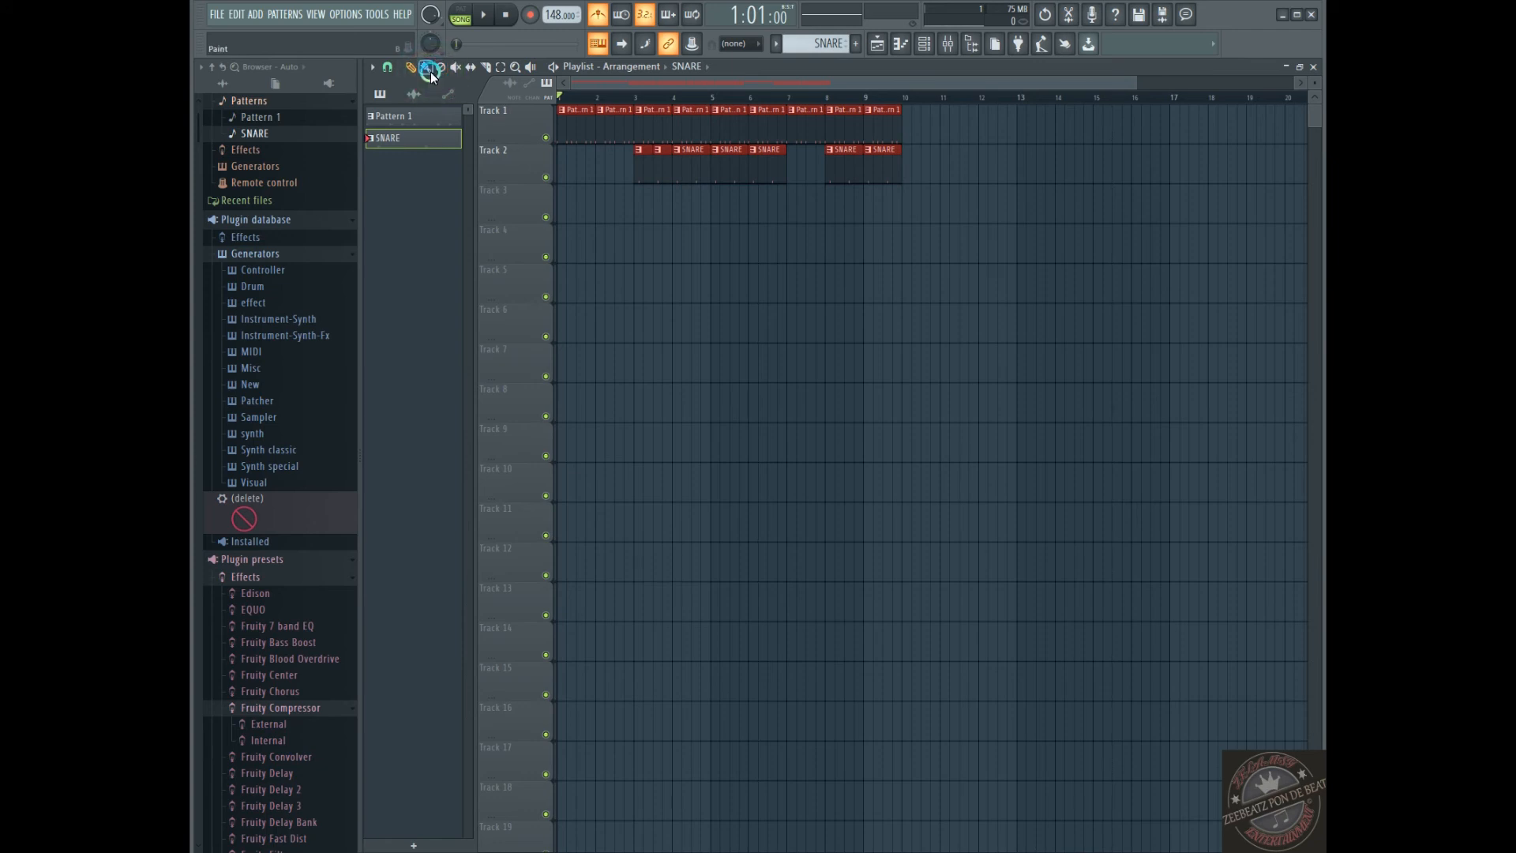
Set the playlist to use the main snap setting, and pick another value from the snap options
left_click(389, 68)
left_click(389, 68)
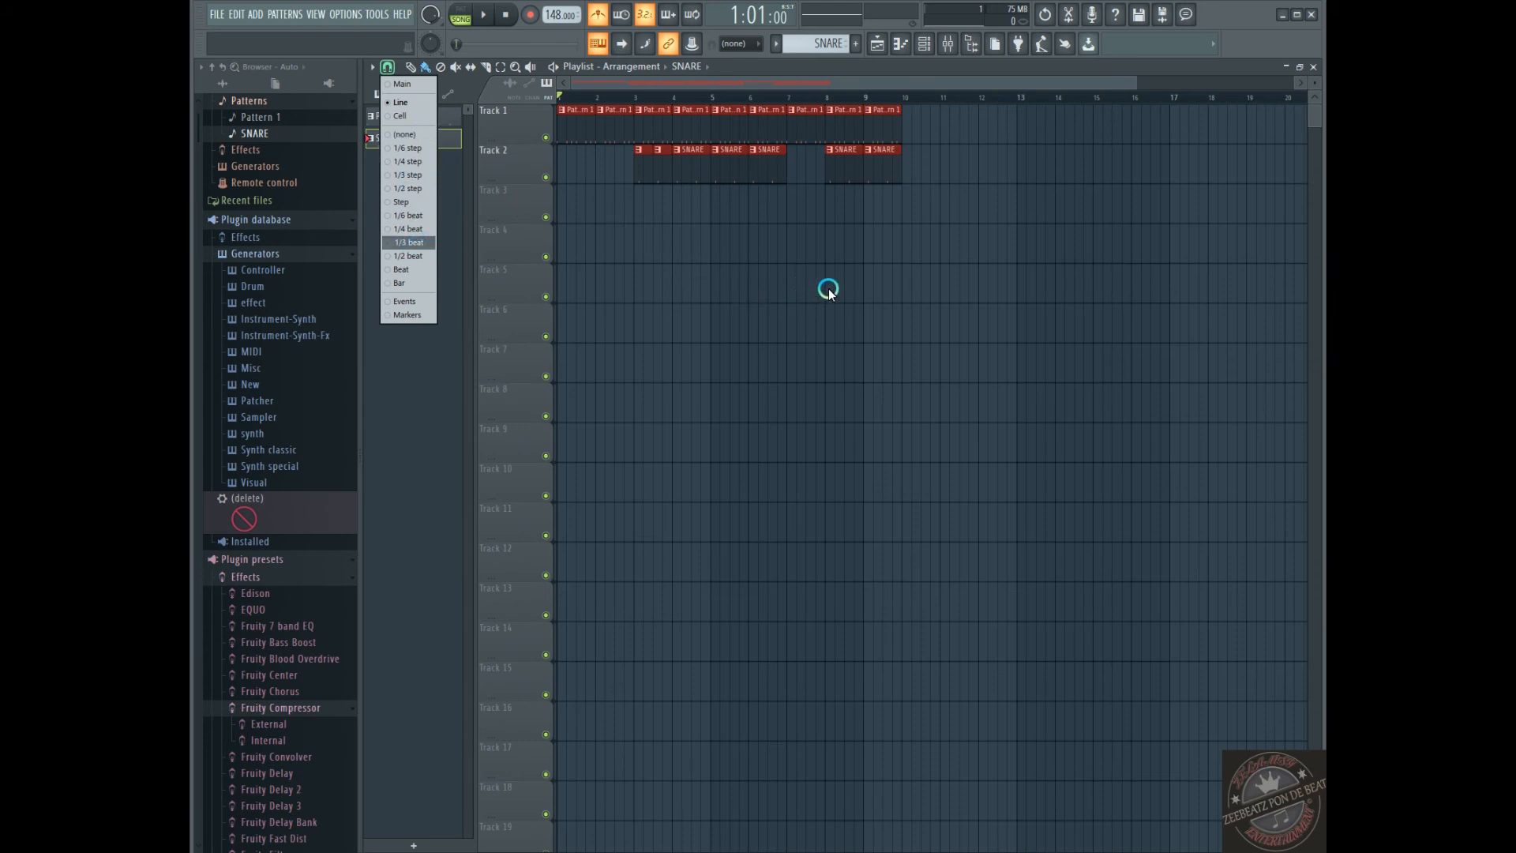
left_click(409, 87)
left_click(392, 72)
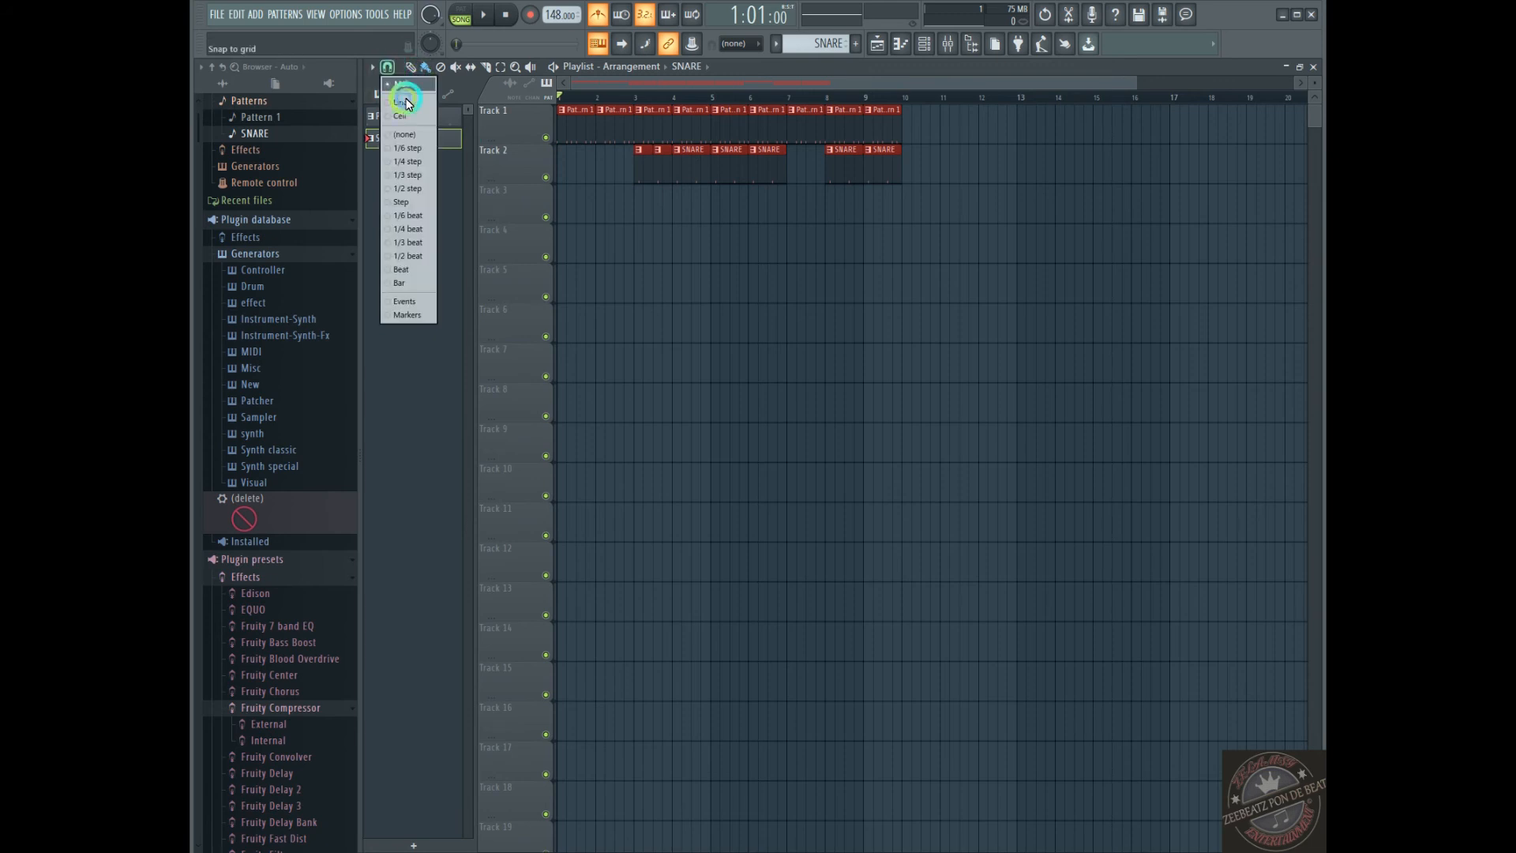
left_click(420, 220)
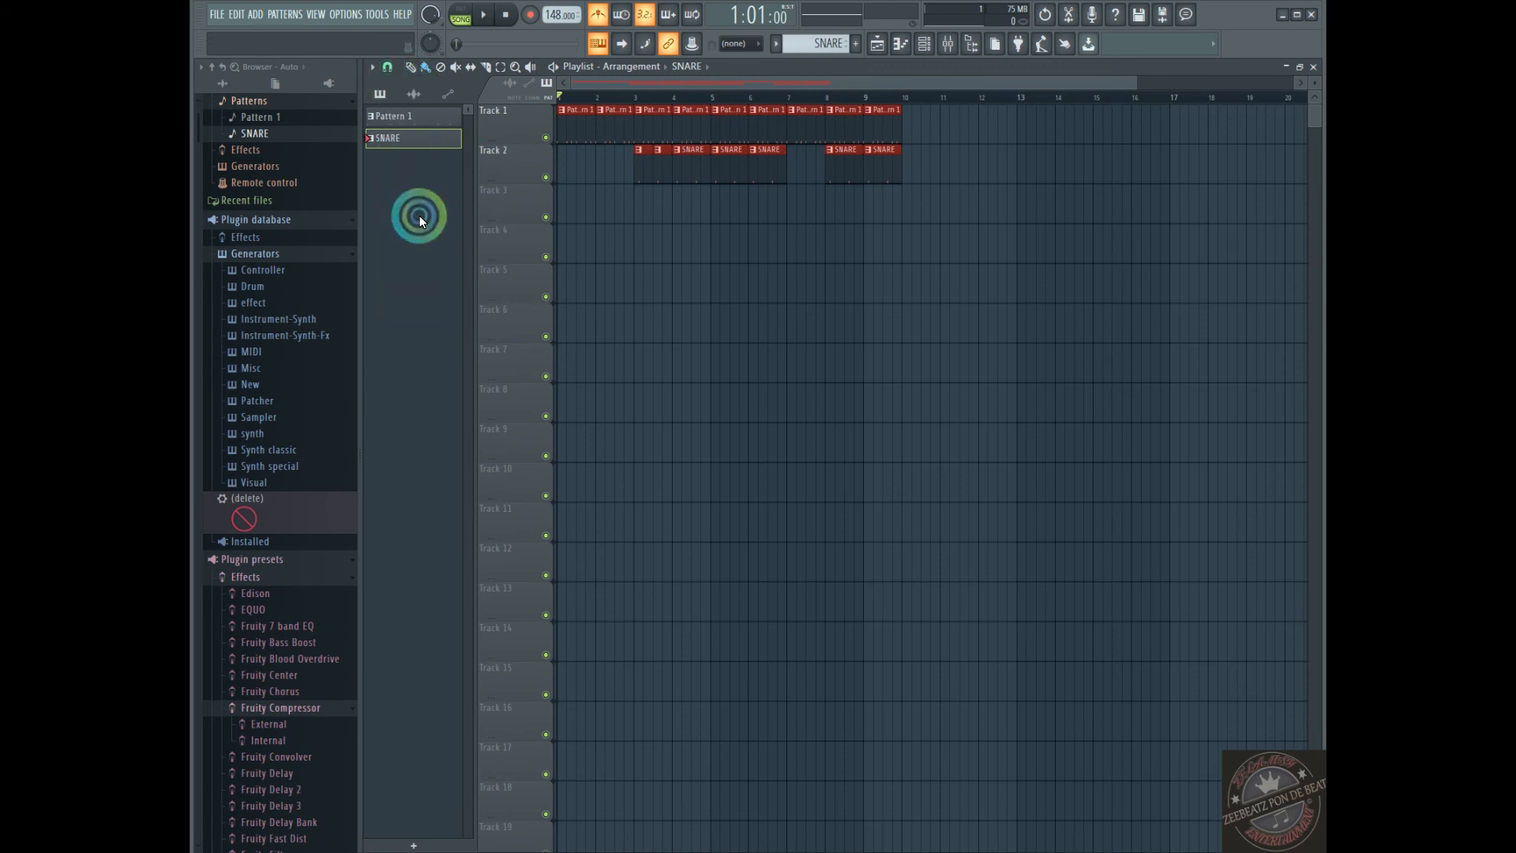
Try the 1/4 step and 1/6 step snap settings on the playlist grid
left_click(386, 67)
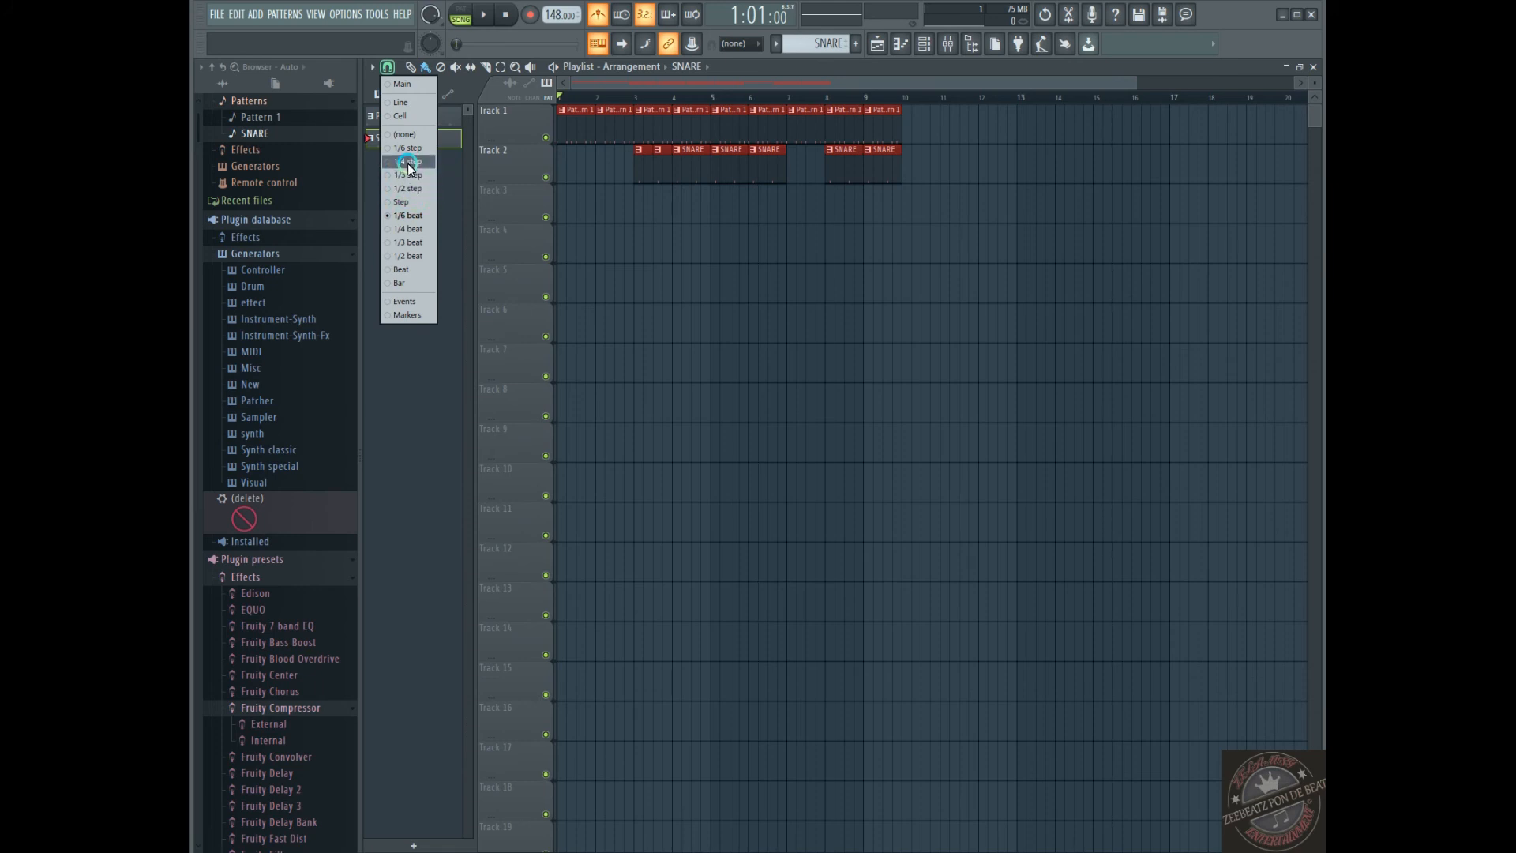
left_click(408, 159)
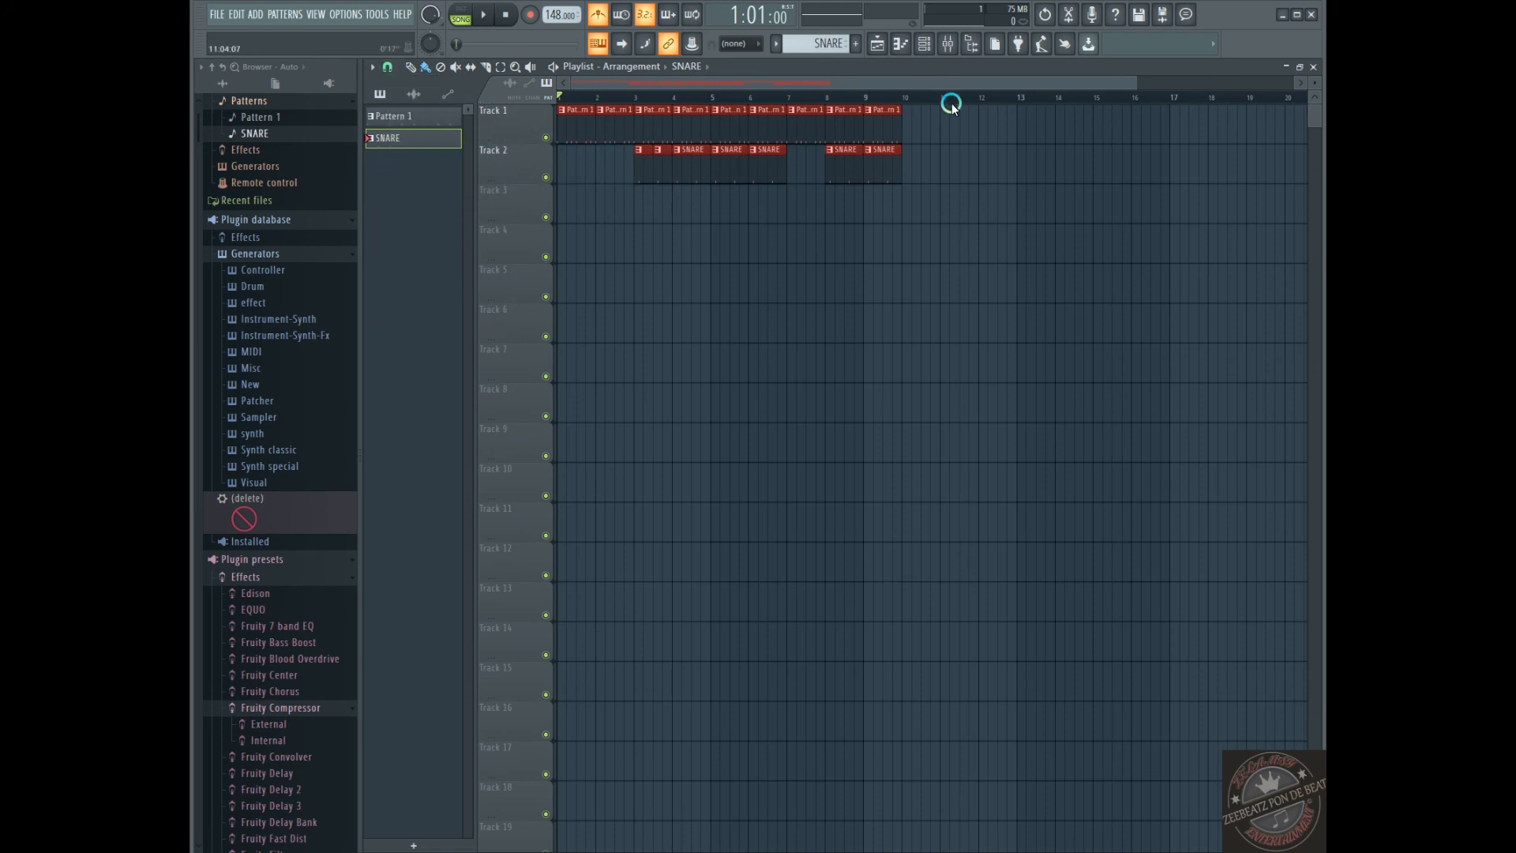
left_click_drag(1135, 81, 684, 81)
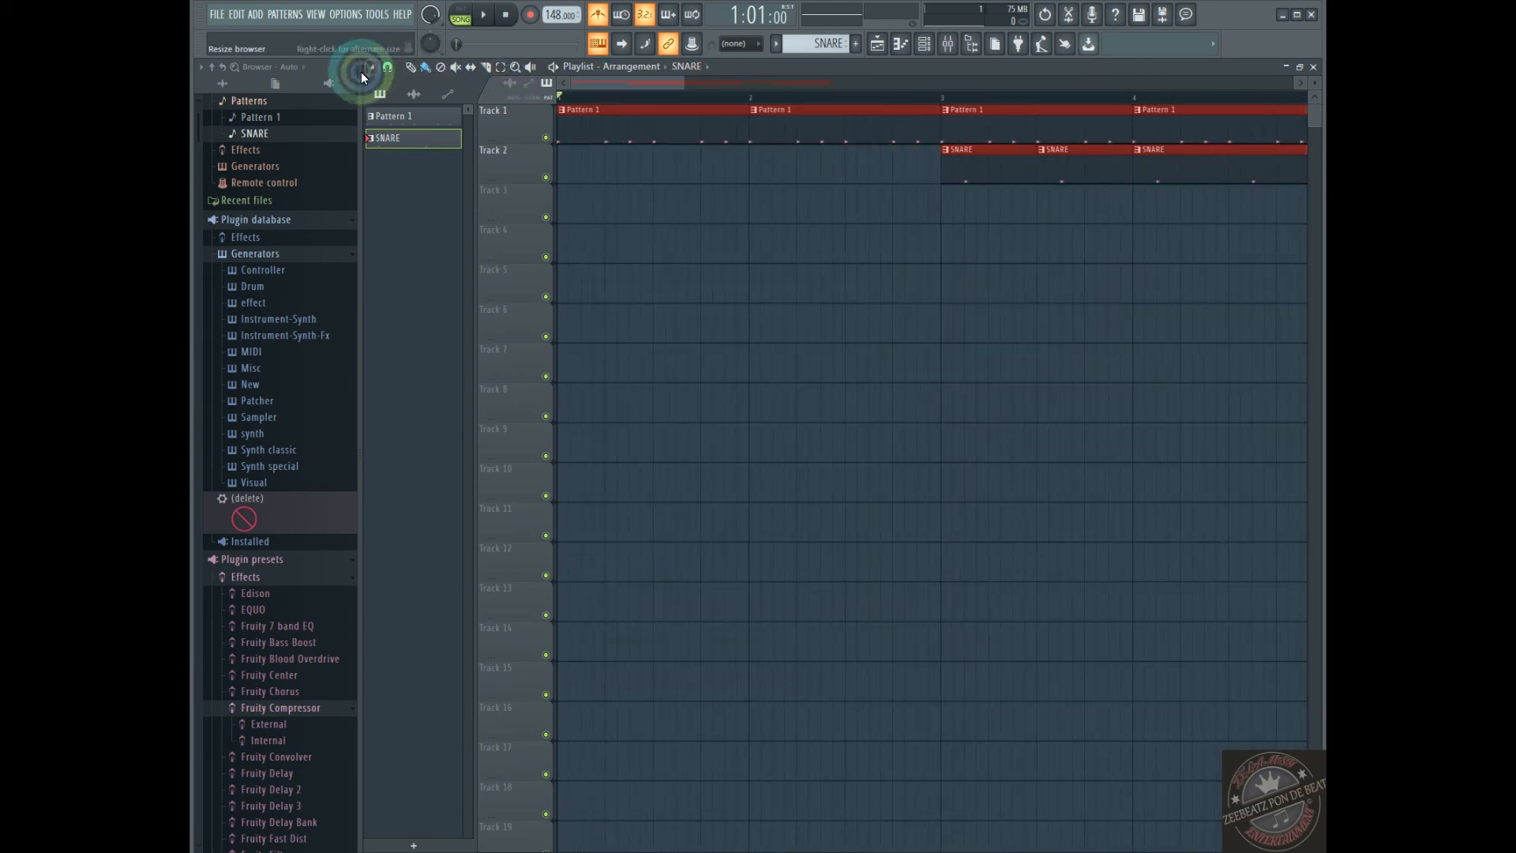
left_click(387, 66)
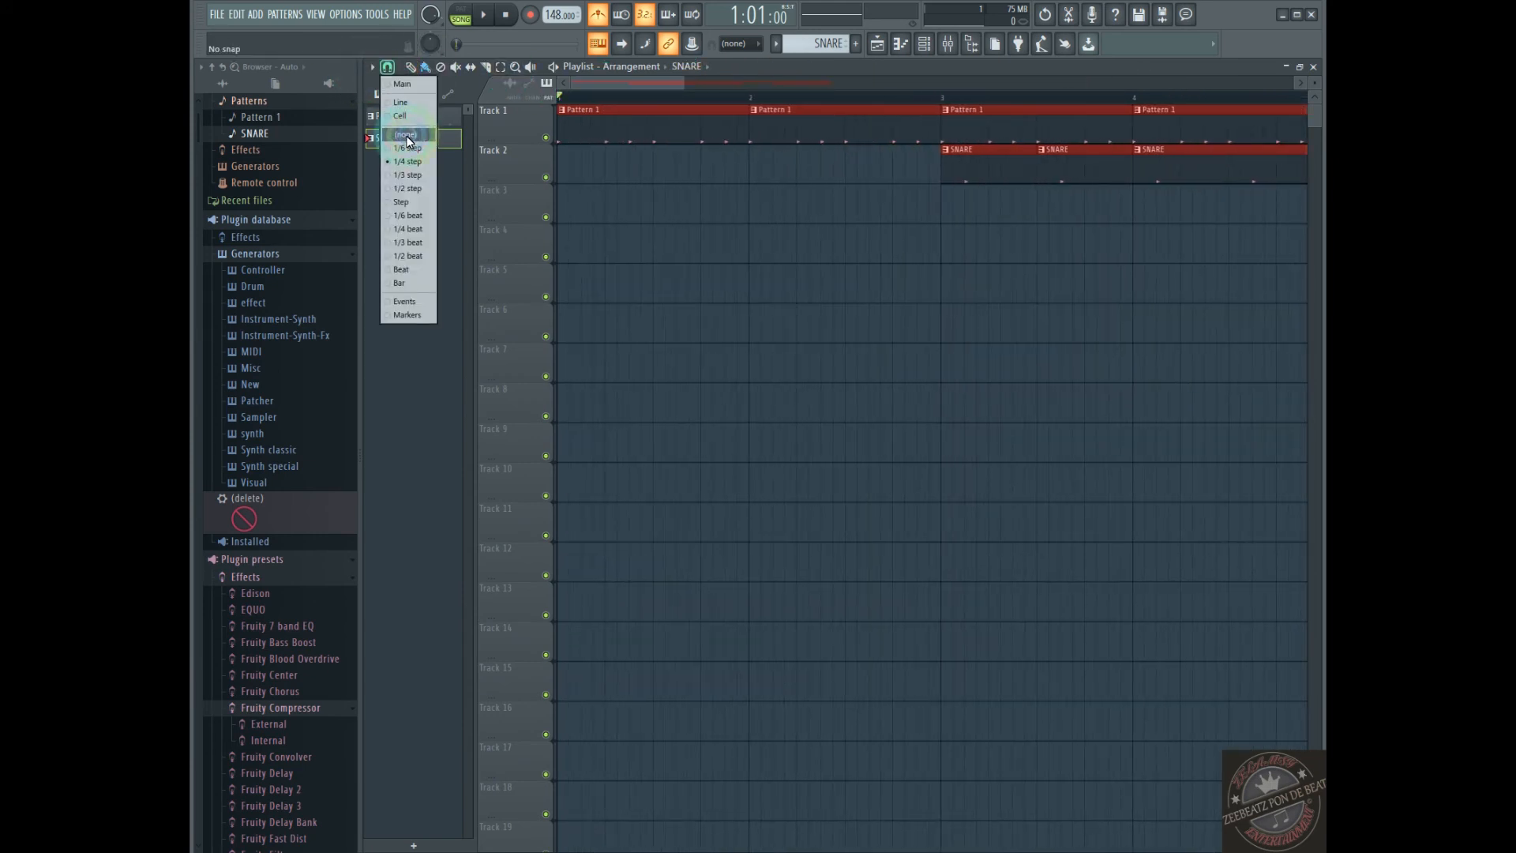
left_click(404, 139)
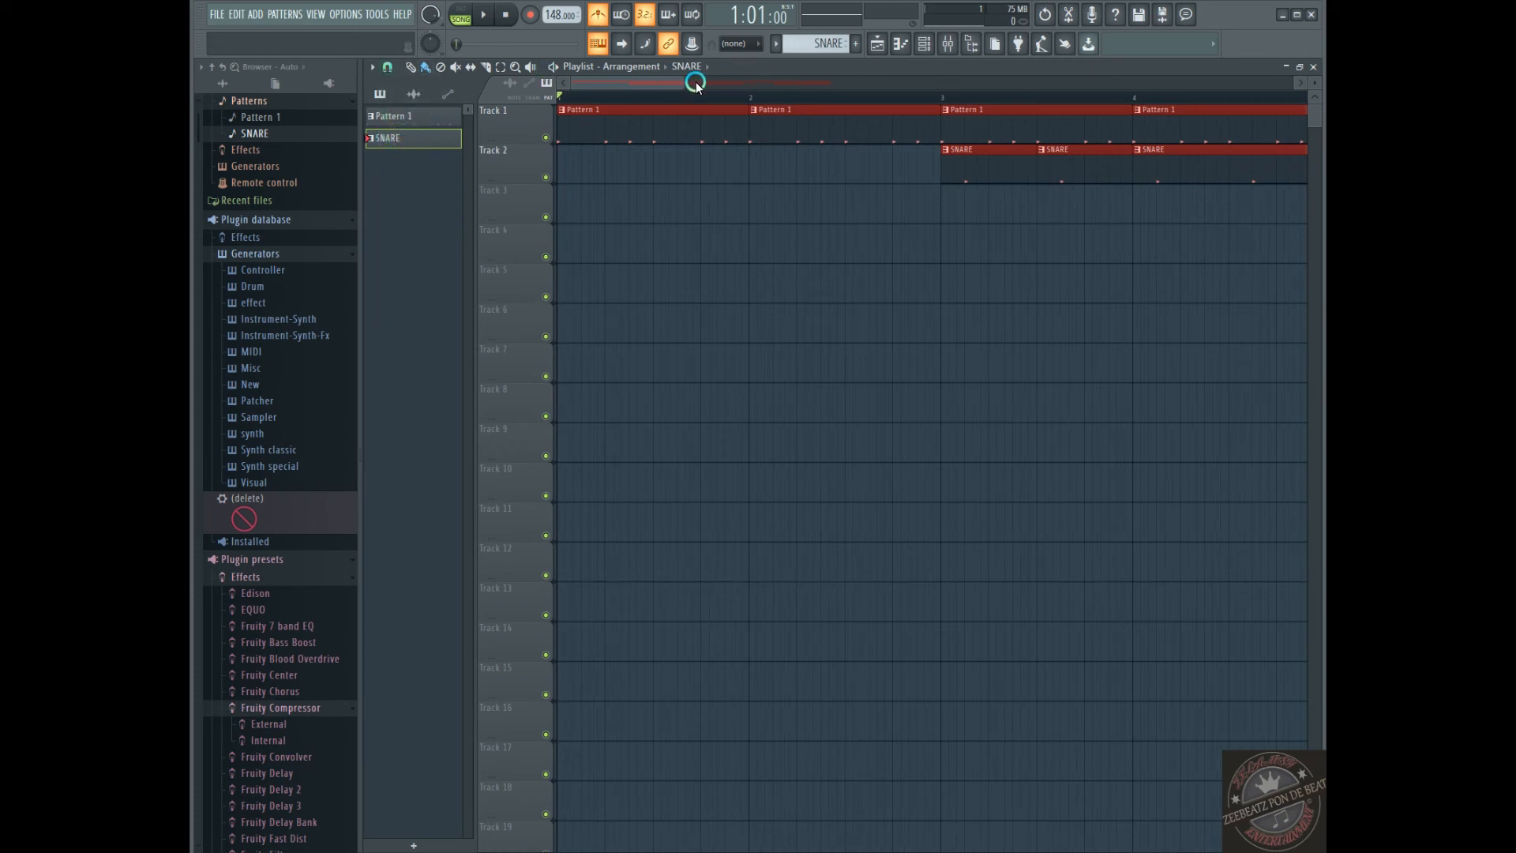
left_click_drag(681, 87, 602, 85)
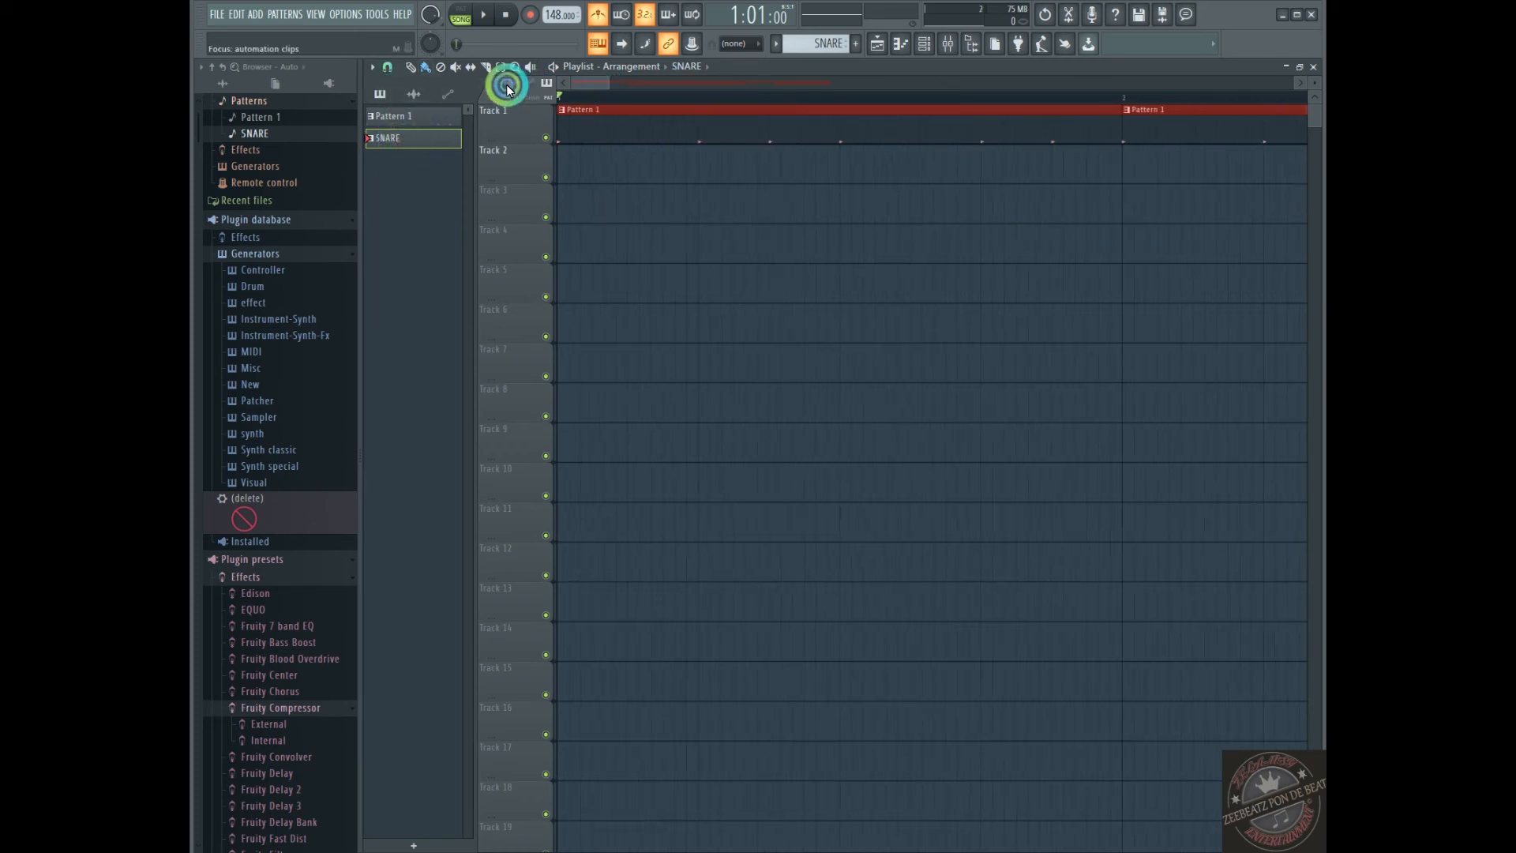
Try the Cell, Main, Line and 1/3 beat snap settings on the playlist grid
left_click(386, 67)
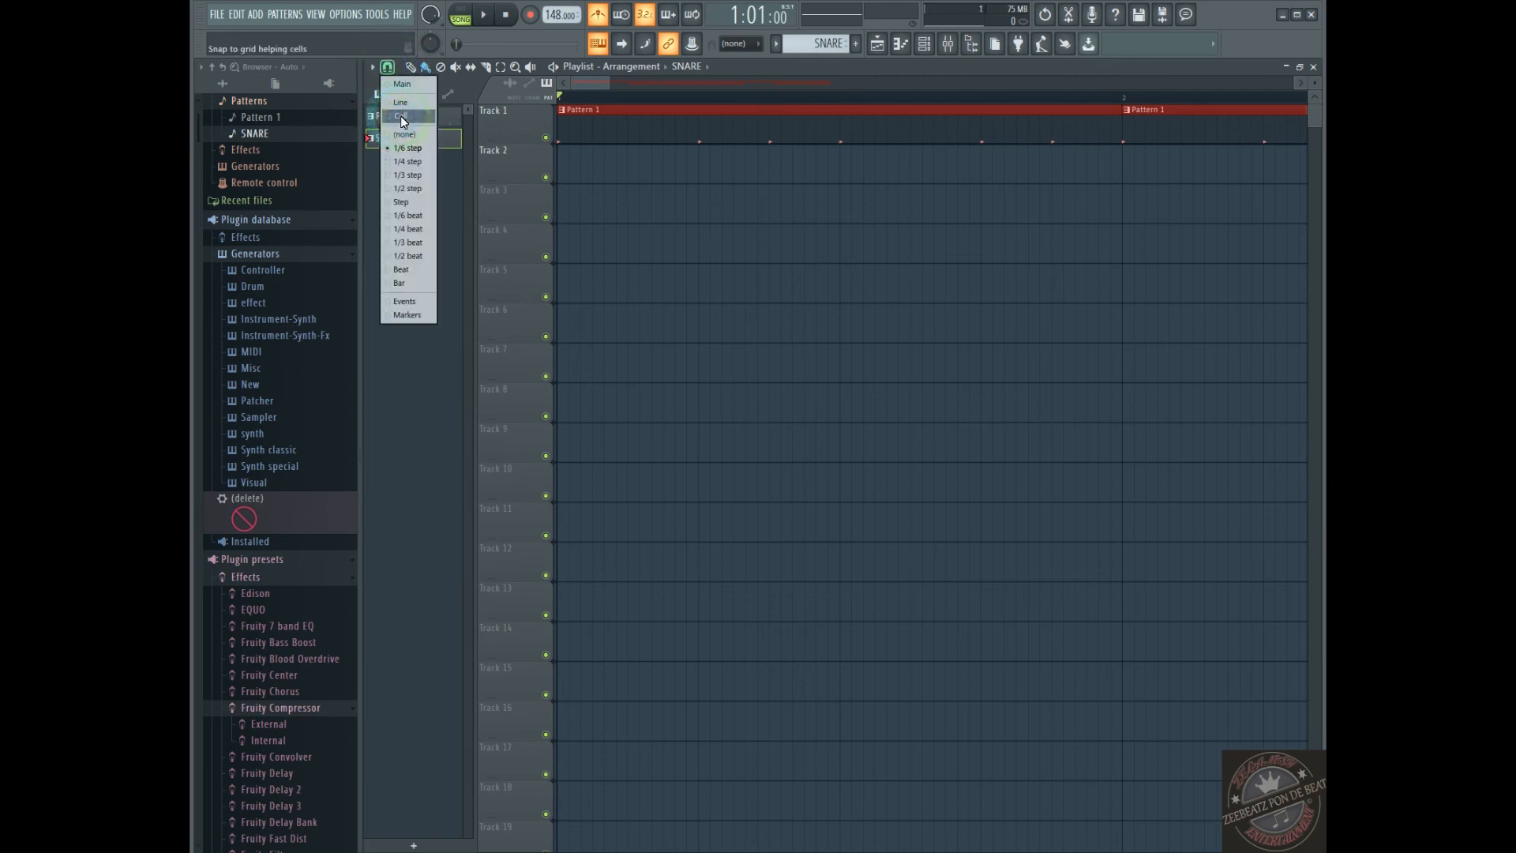
left_click(401, 117)
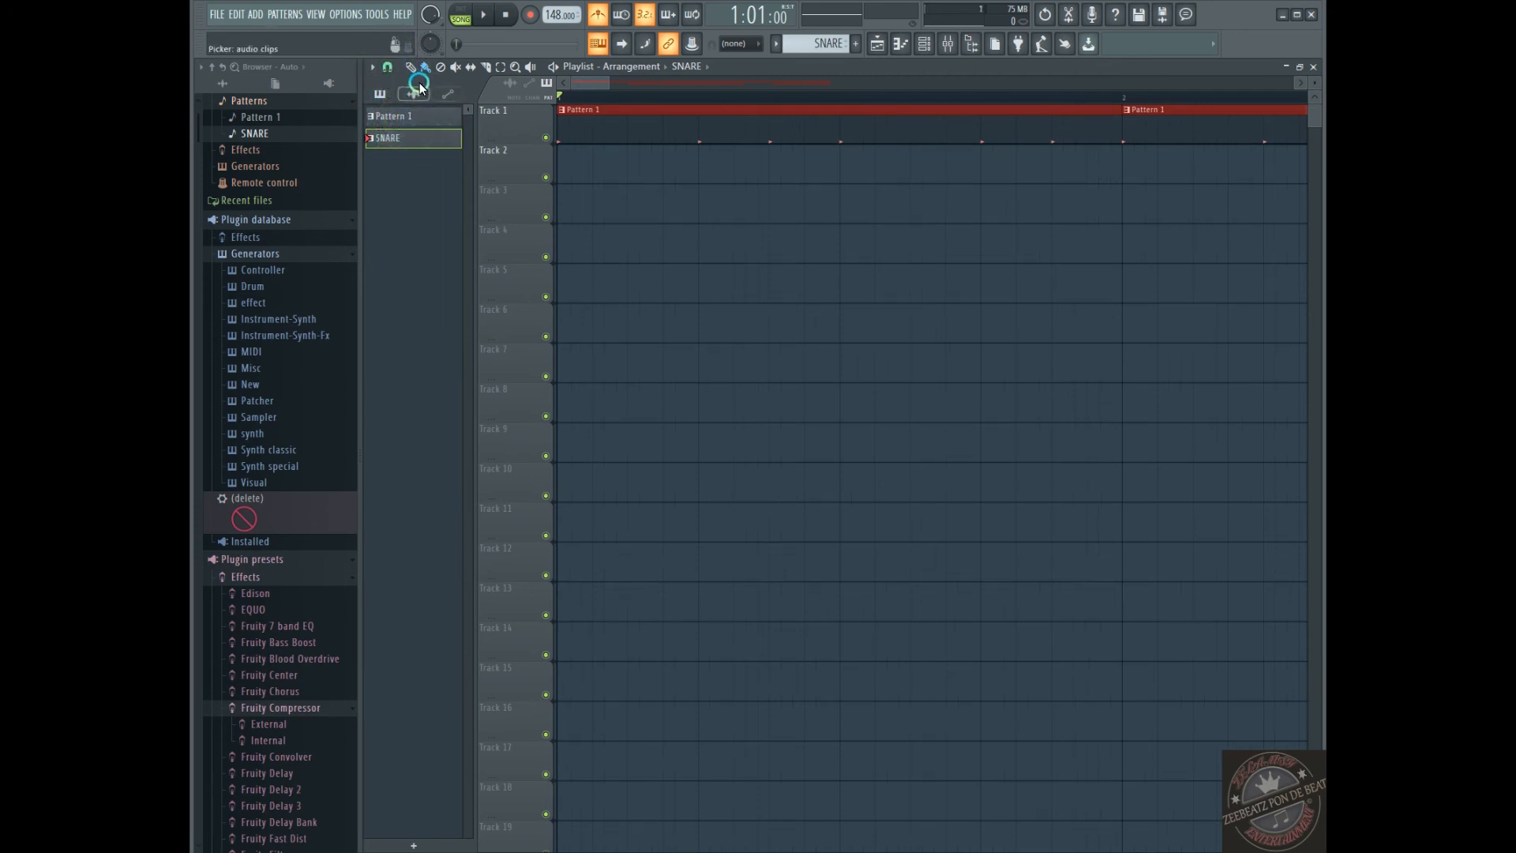
left_click(387, 68)
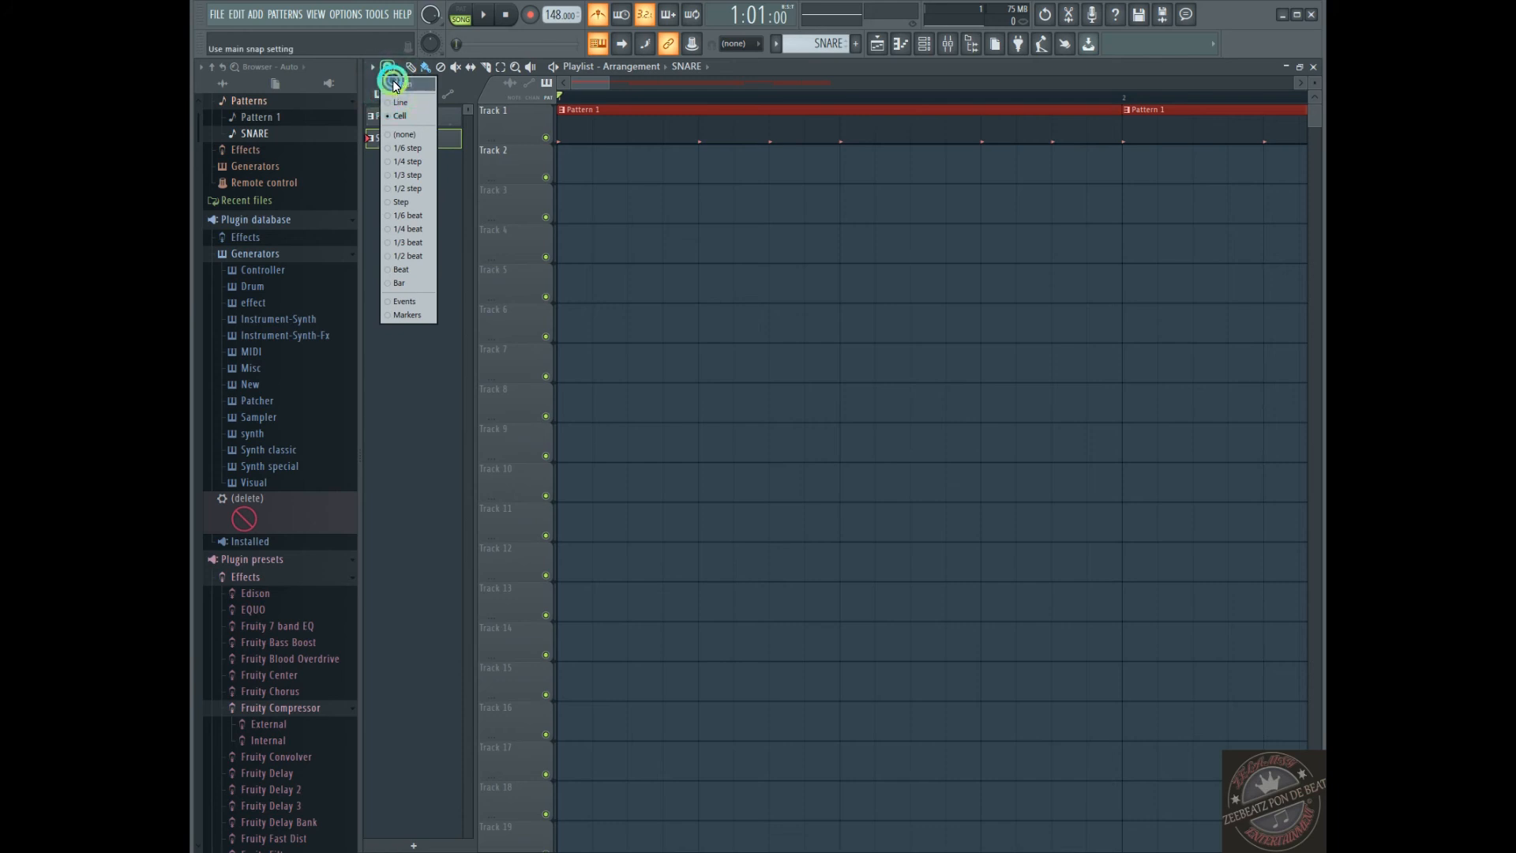
left_click(395, 86)
left_click(387, 67)
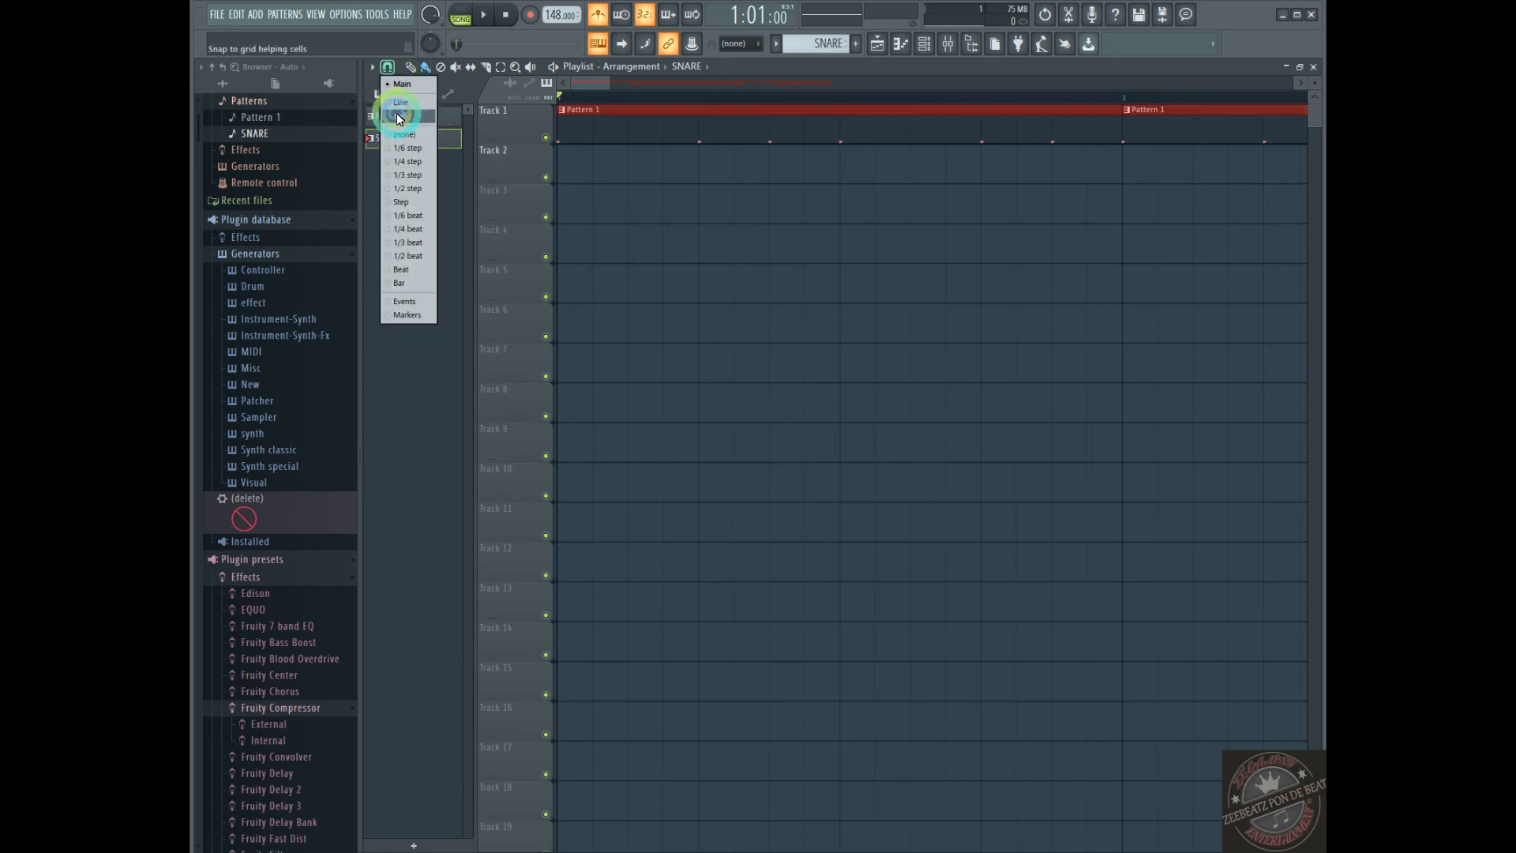
left_click(398, 104)
left_click(387, 67)
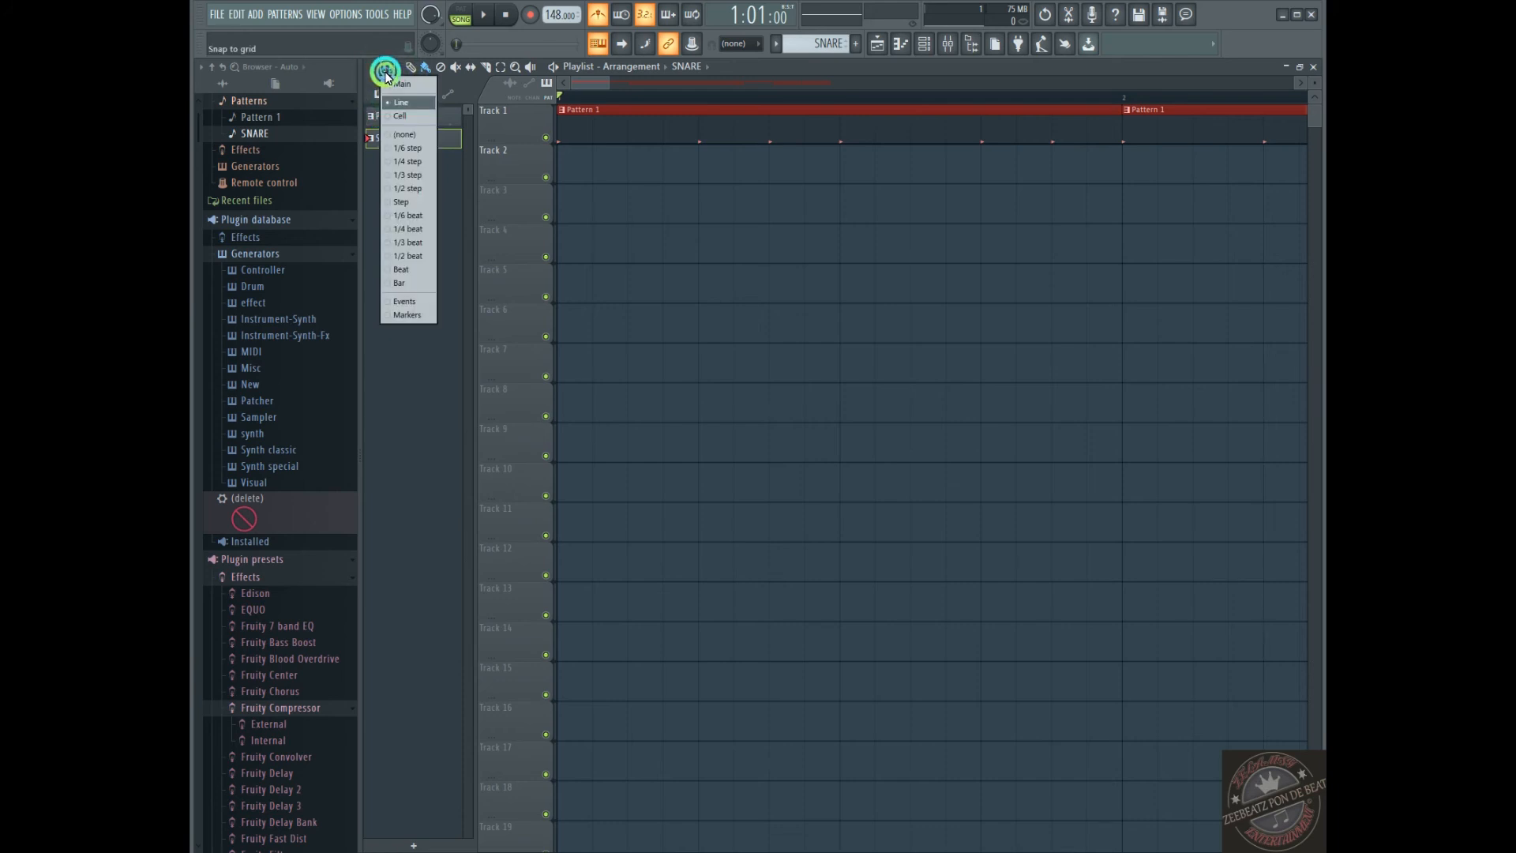
left_click(404, 242)
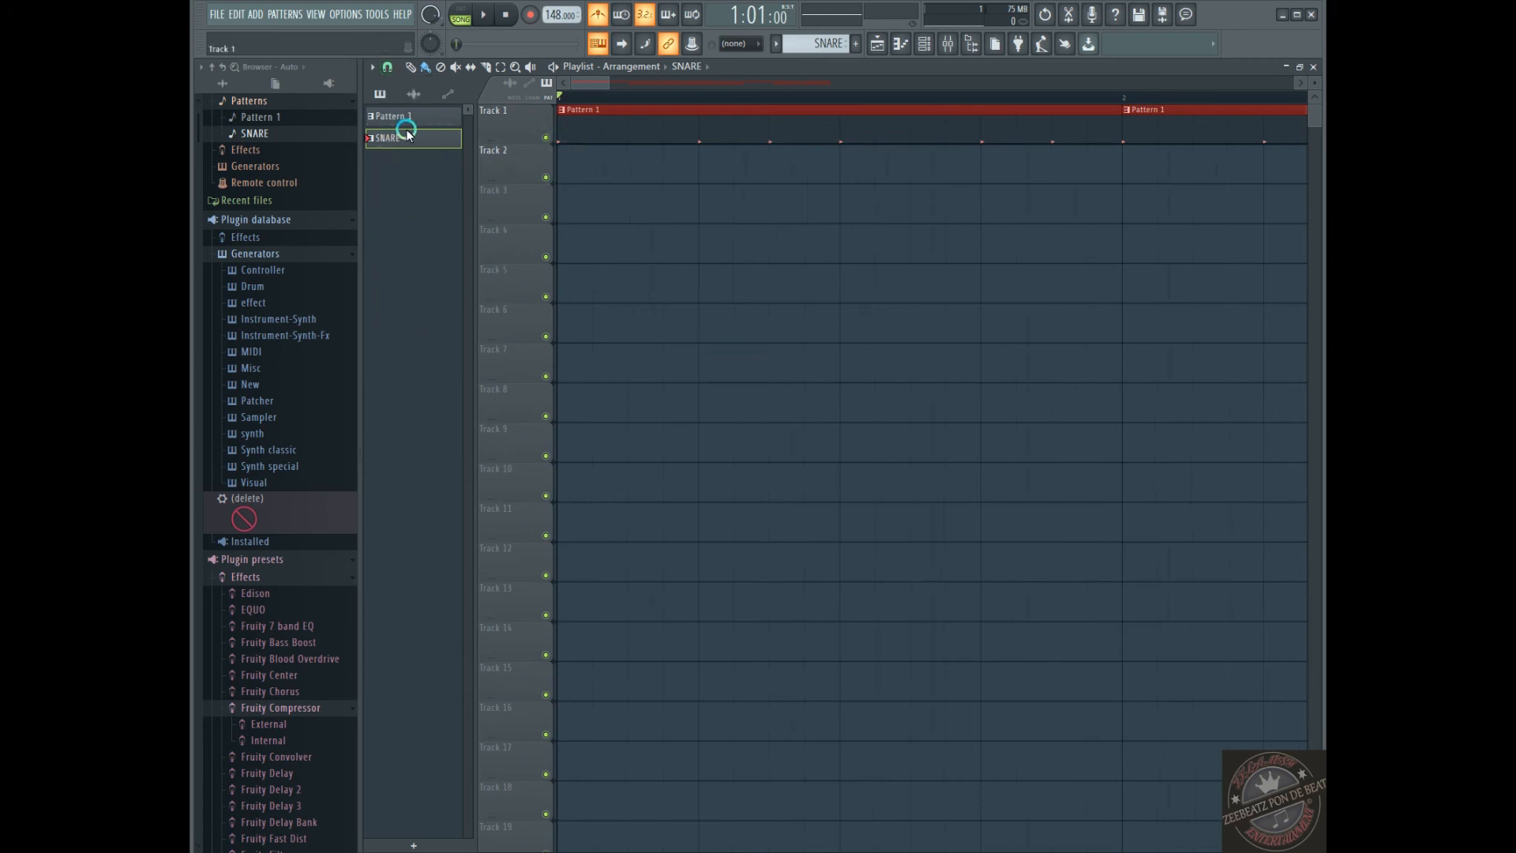
Set the playlist snap back to Main and show the whole arrangement
left_click(387, 67)
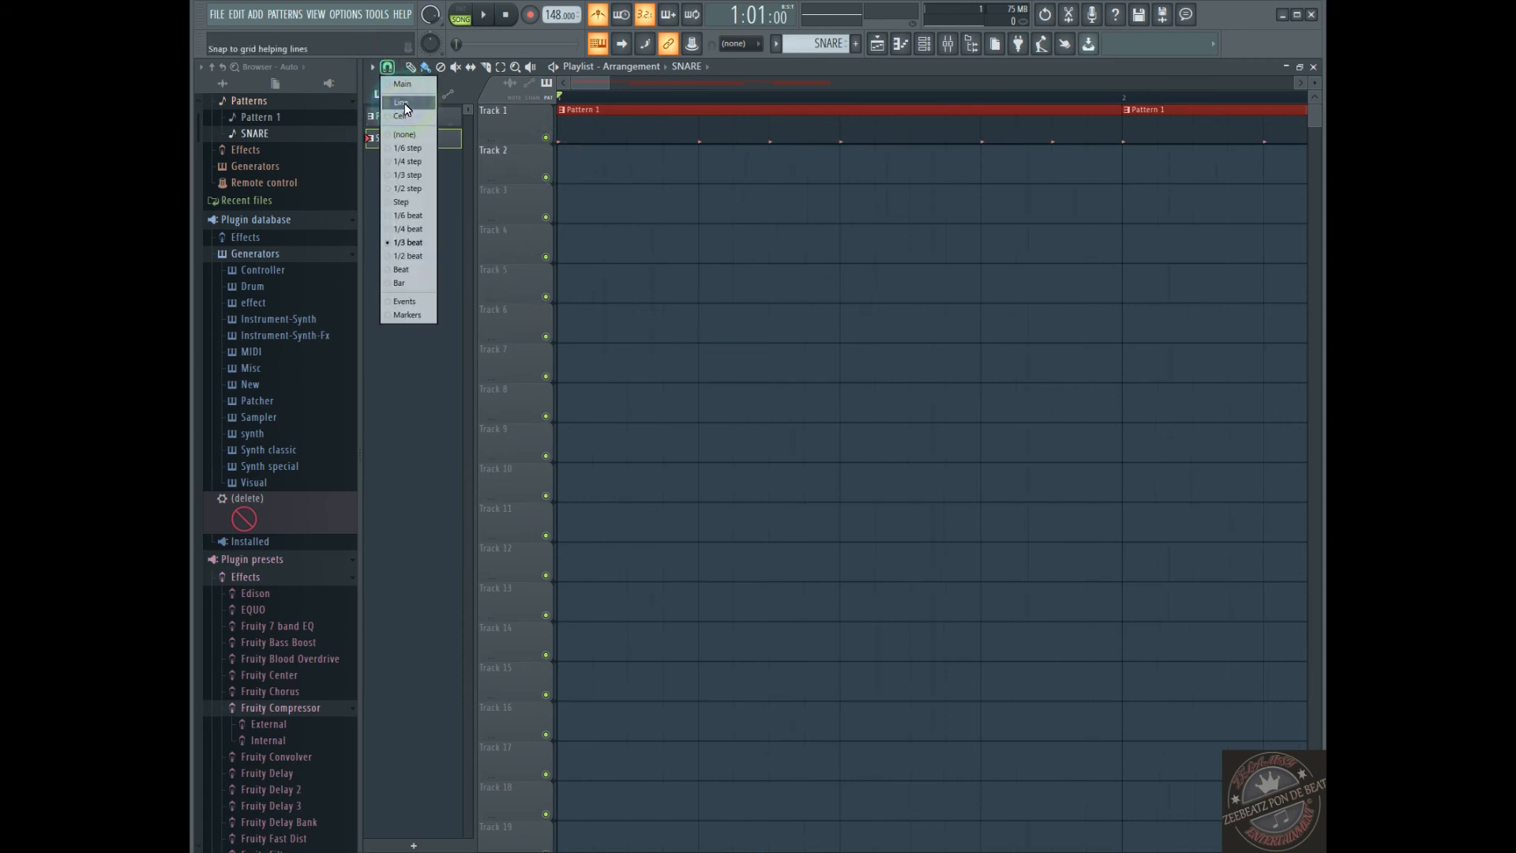
left_click(408, 84)
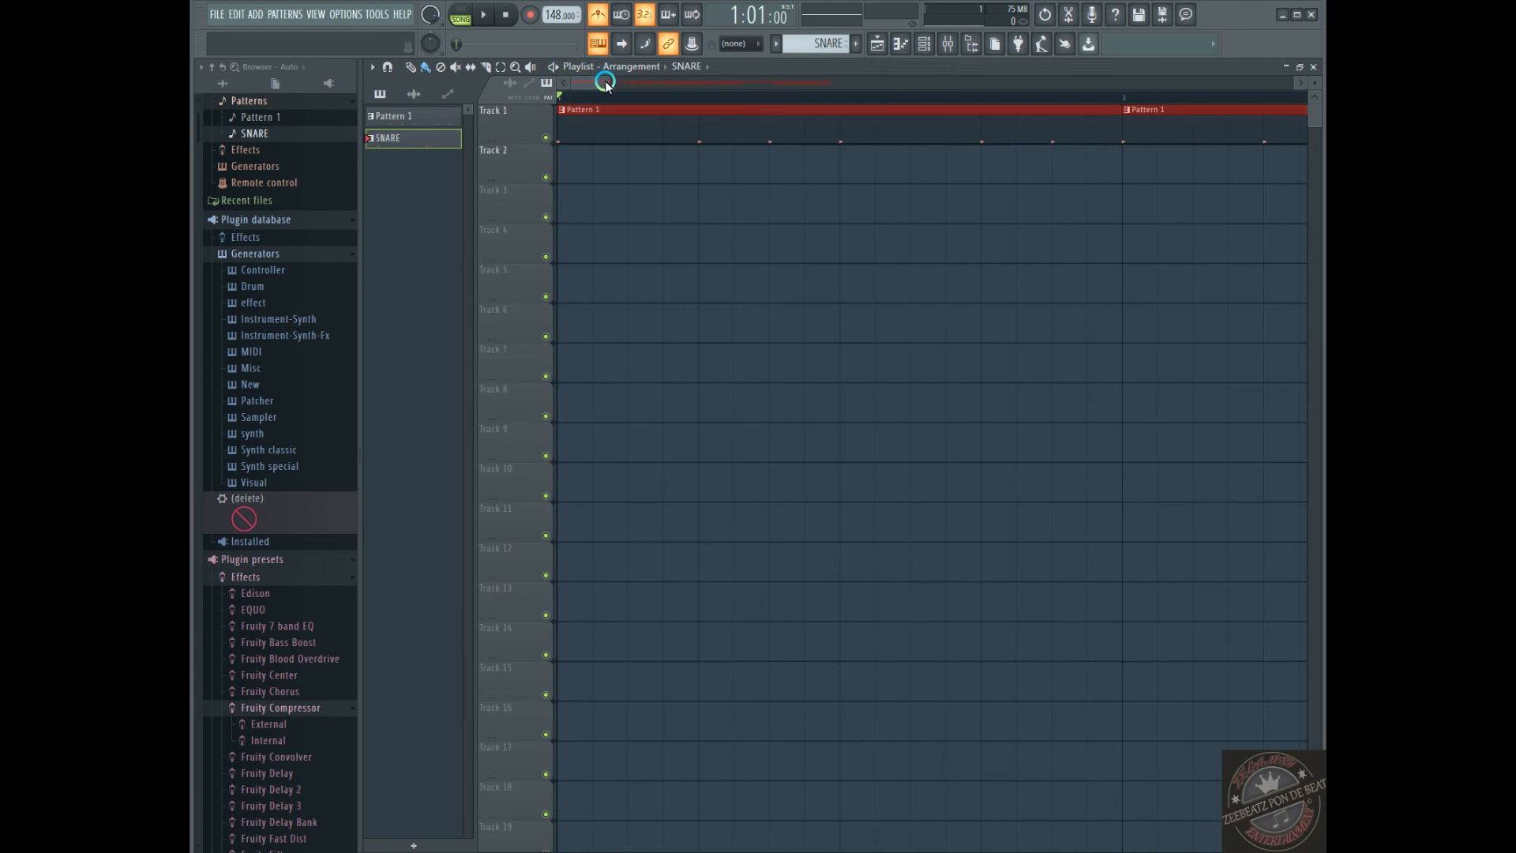
left_click_drag(609, 82, 1298, 115)
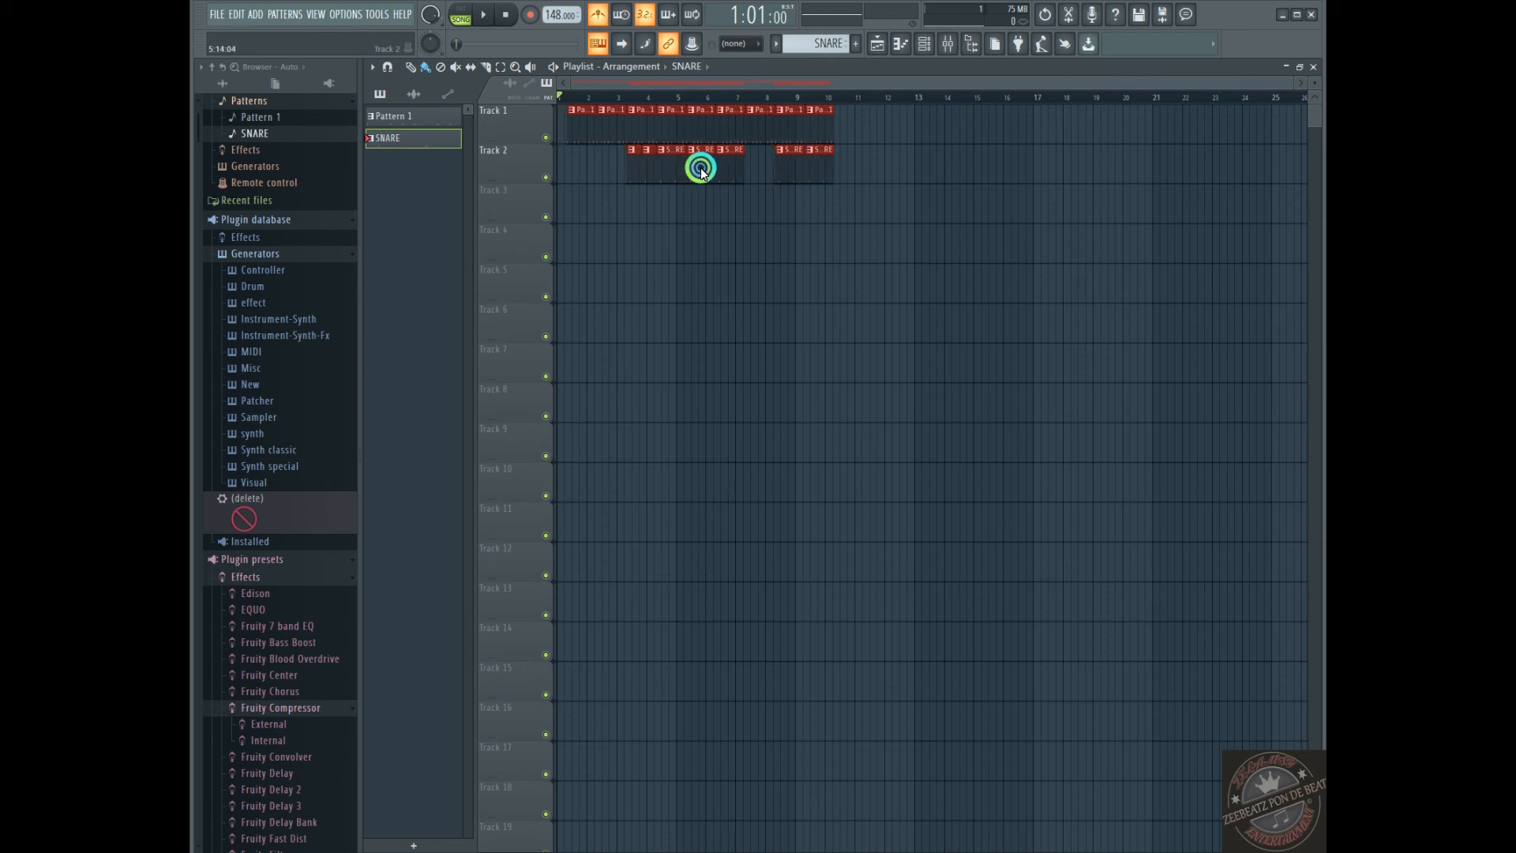
left_click(672, 170)
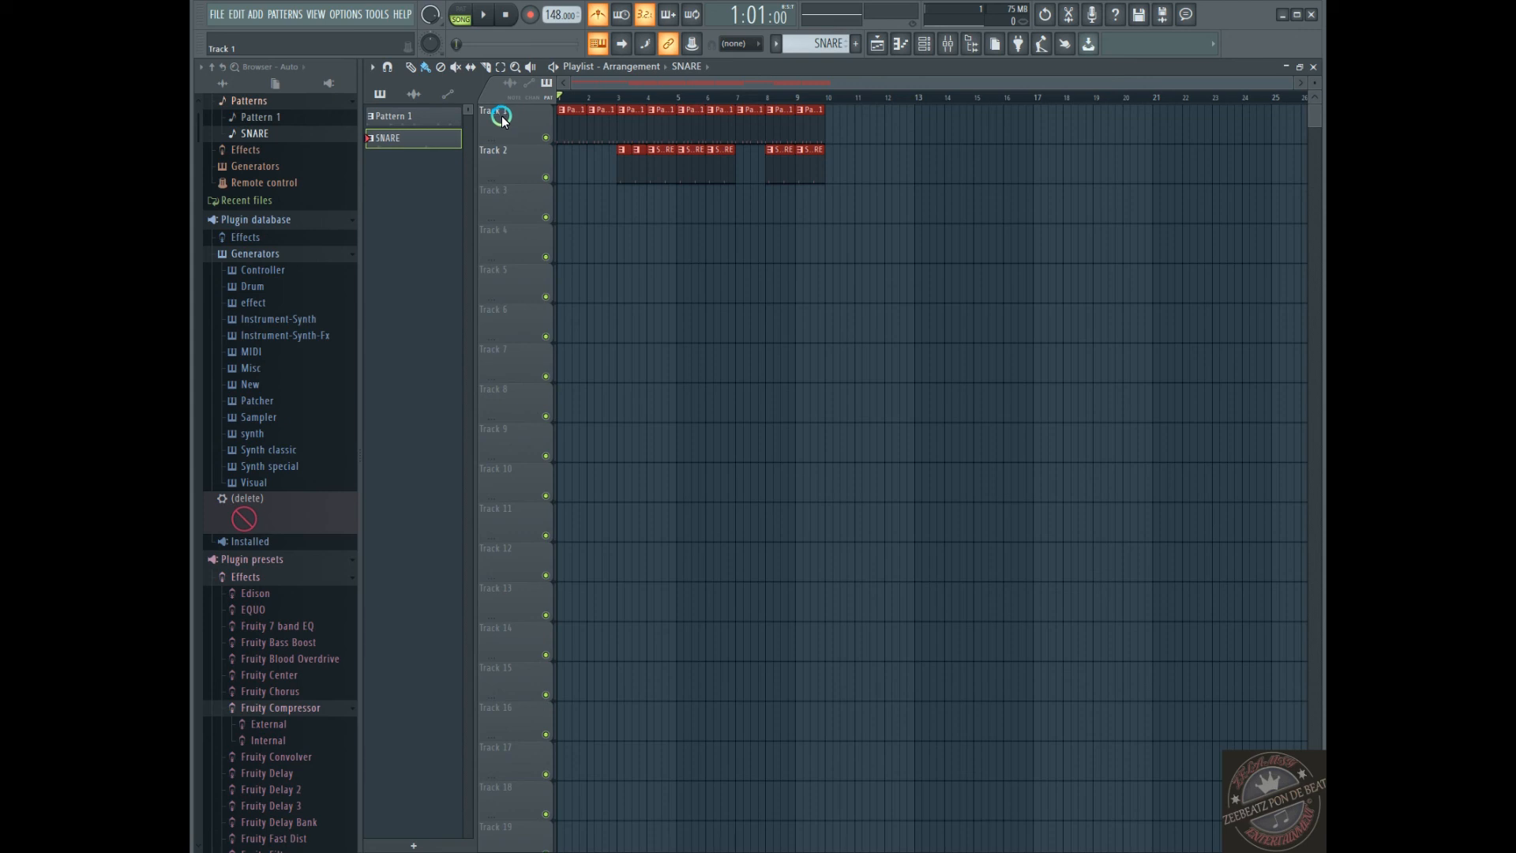
Collapse and reopen the Plugin database in the browser, and check the Recent files list
left_click(226, 218)
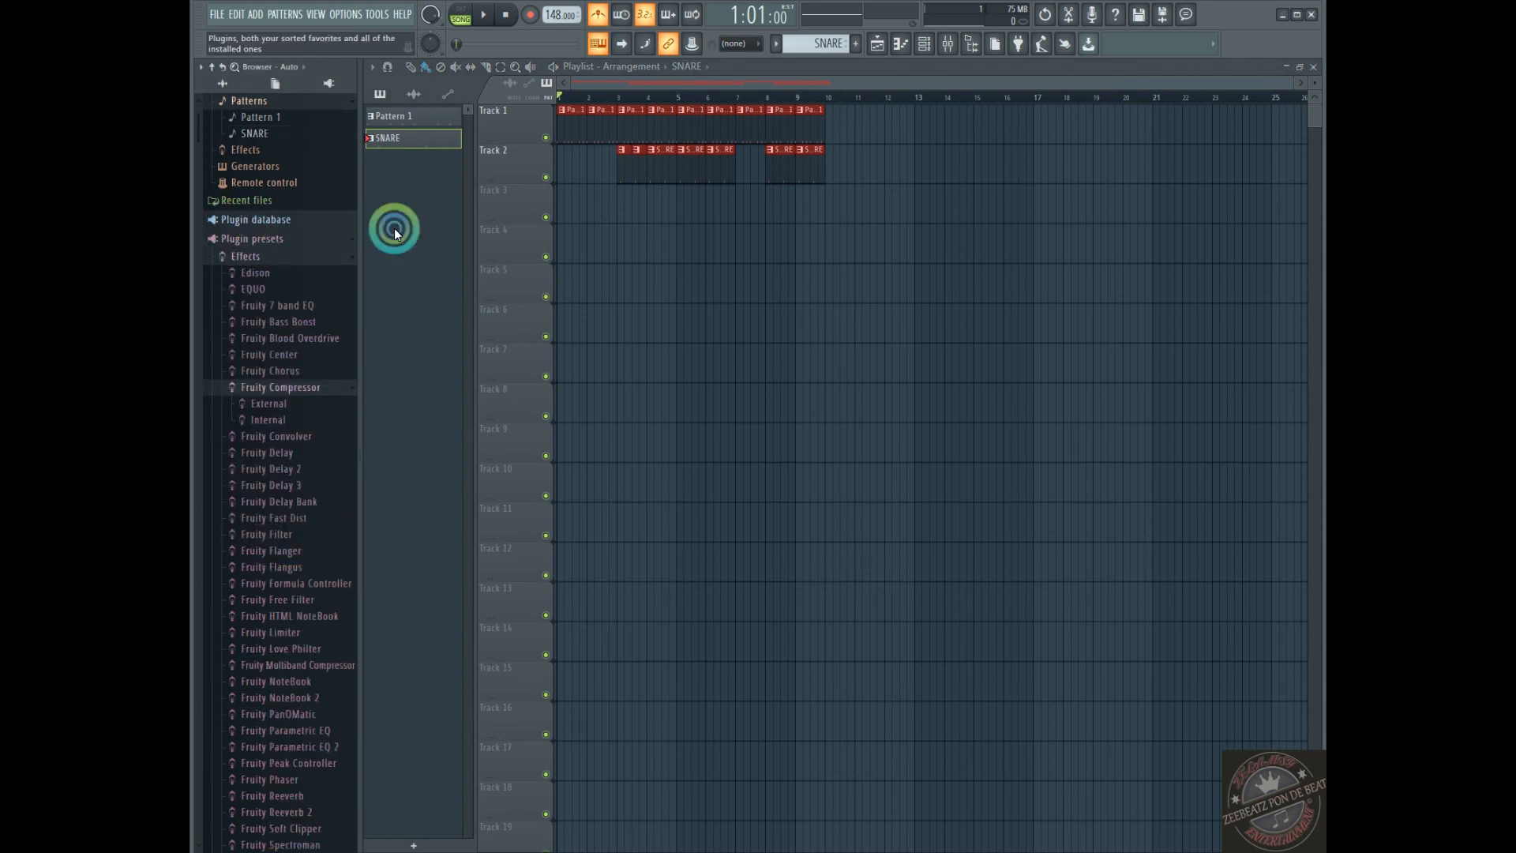
left_click(217, 218)
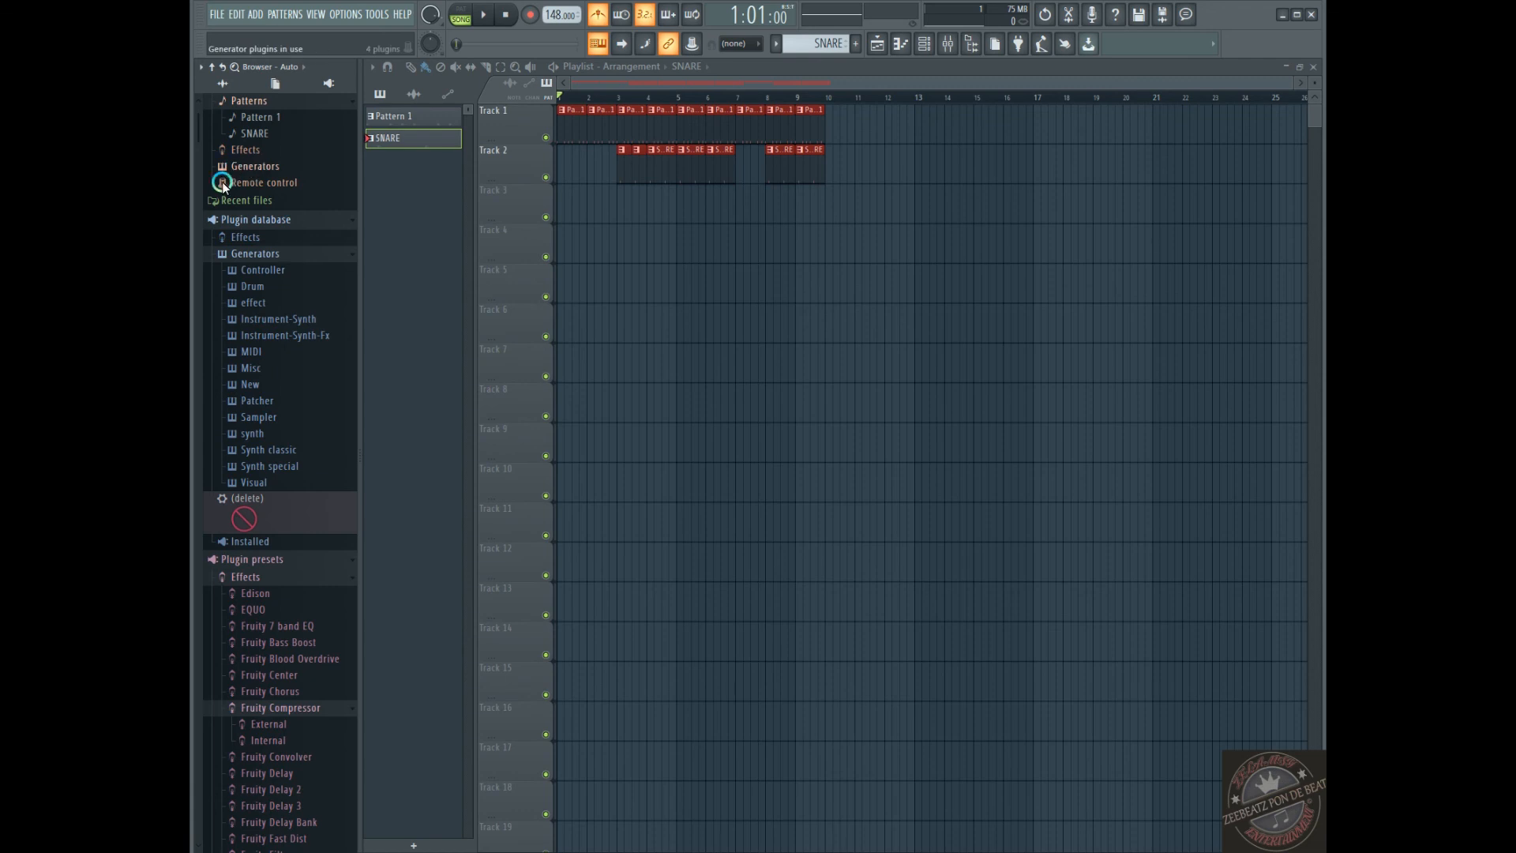
left_click(218, 200)
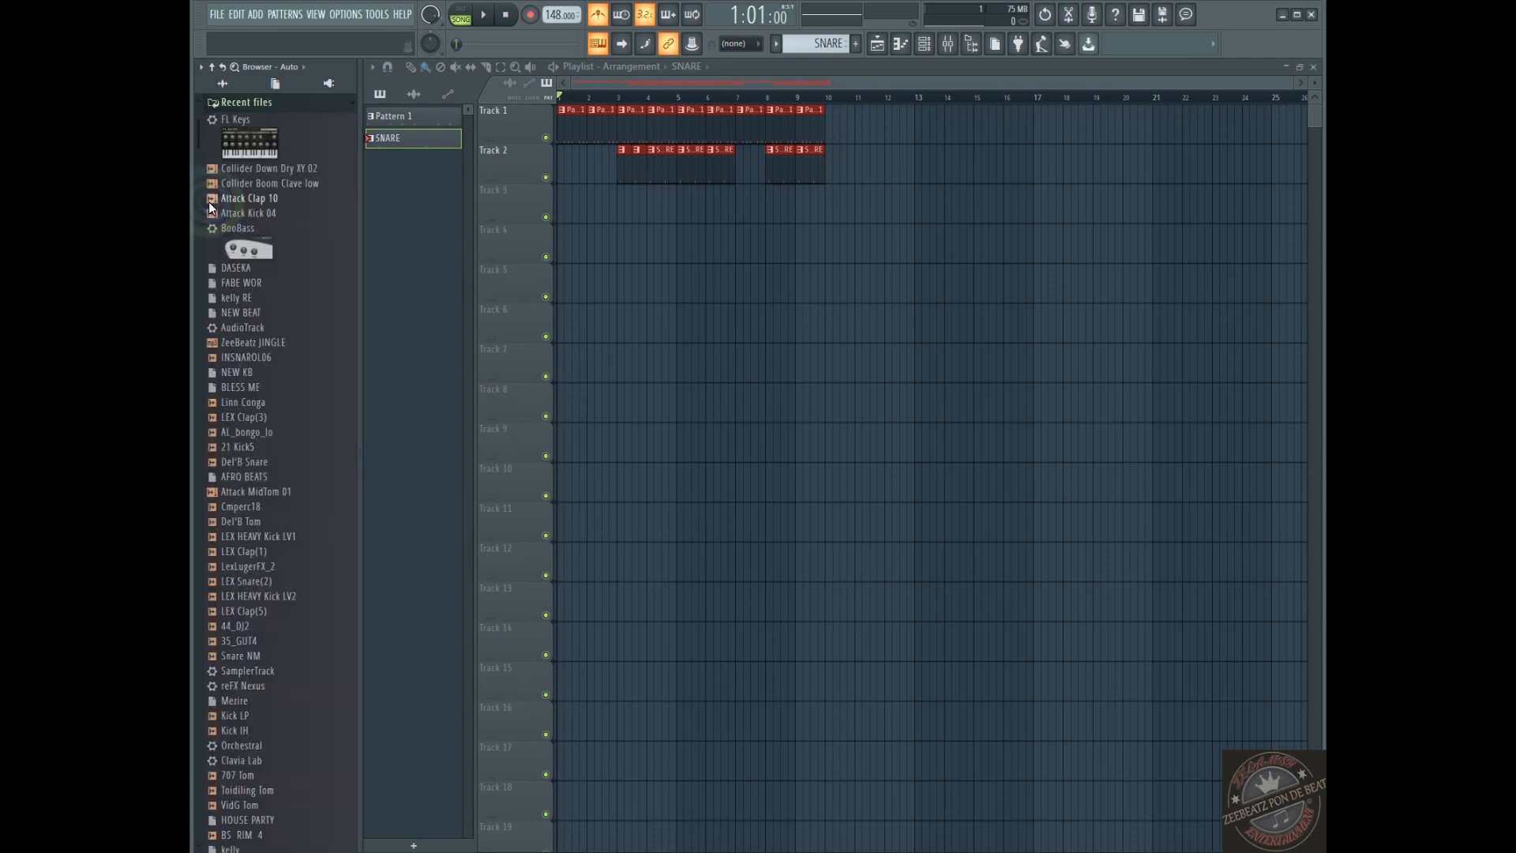
left_click(218, 103)
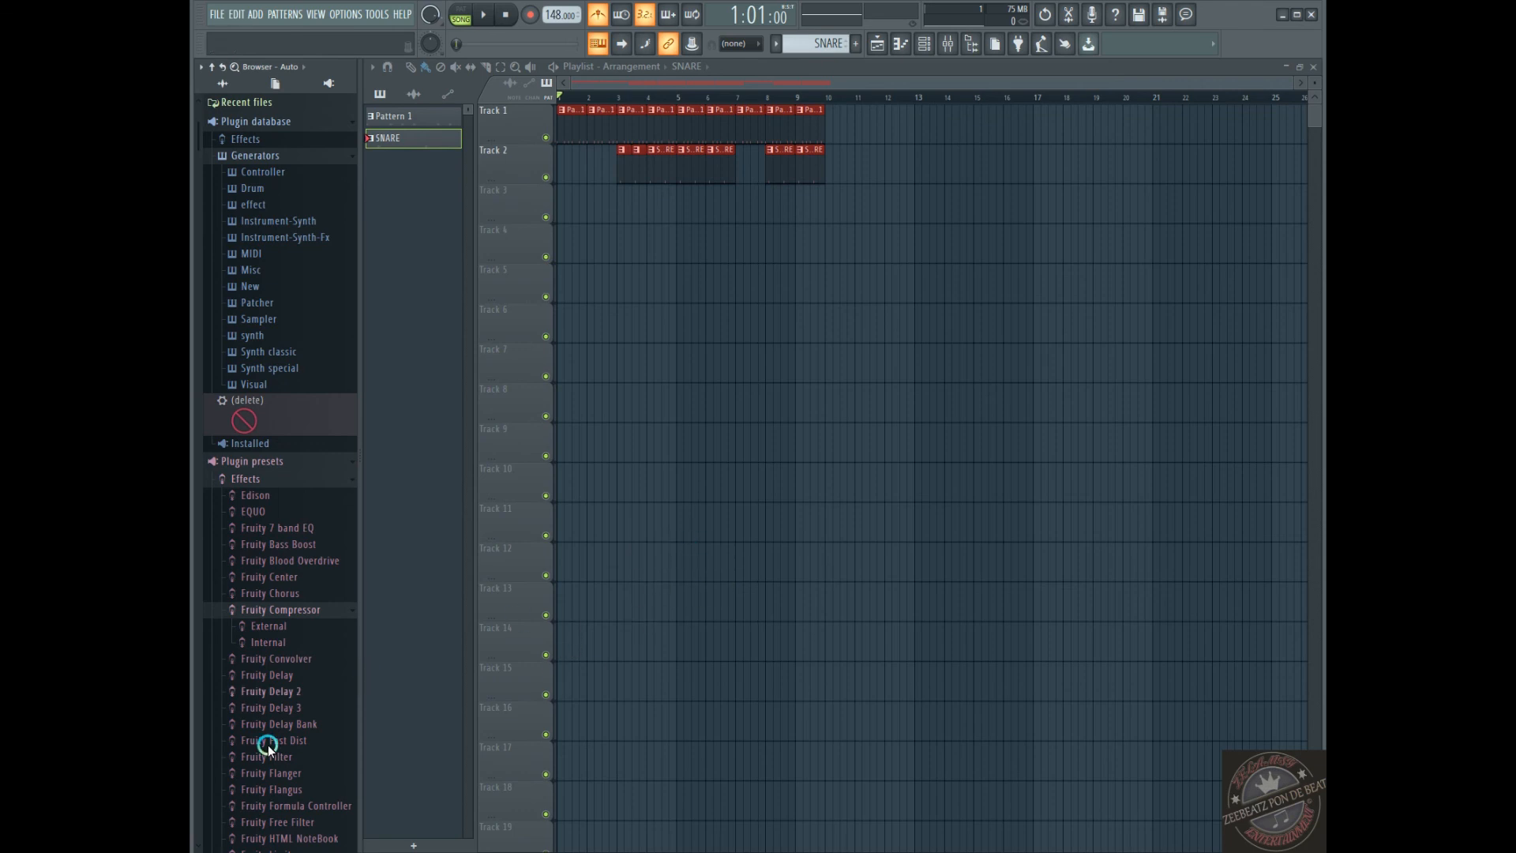
Look through the effects and generators in the Plugin presets folder, and collapse the folder
scroll(268, 746, "down", 20)
scroll(271, 622, "up", 15)
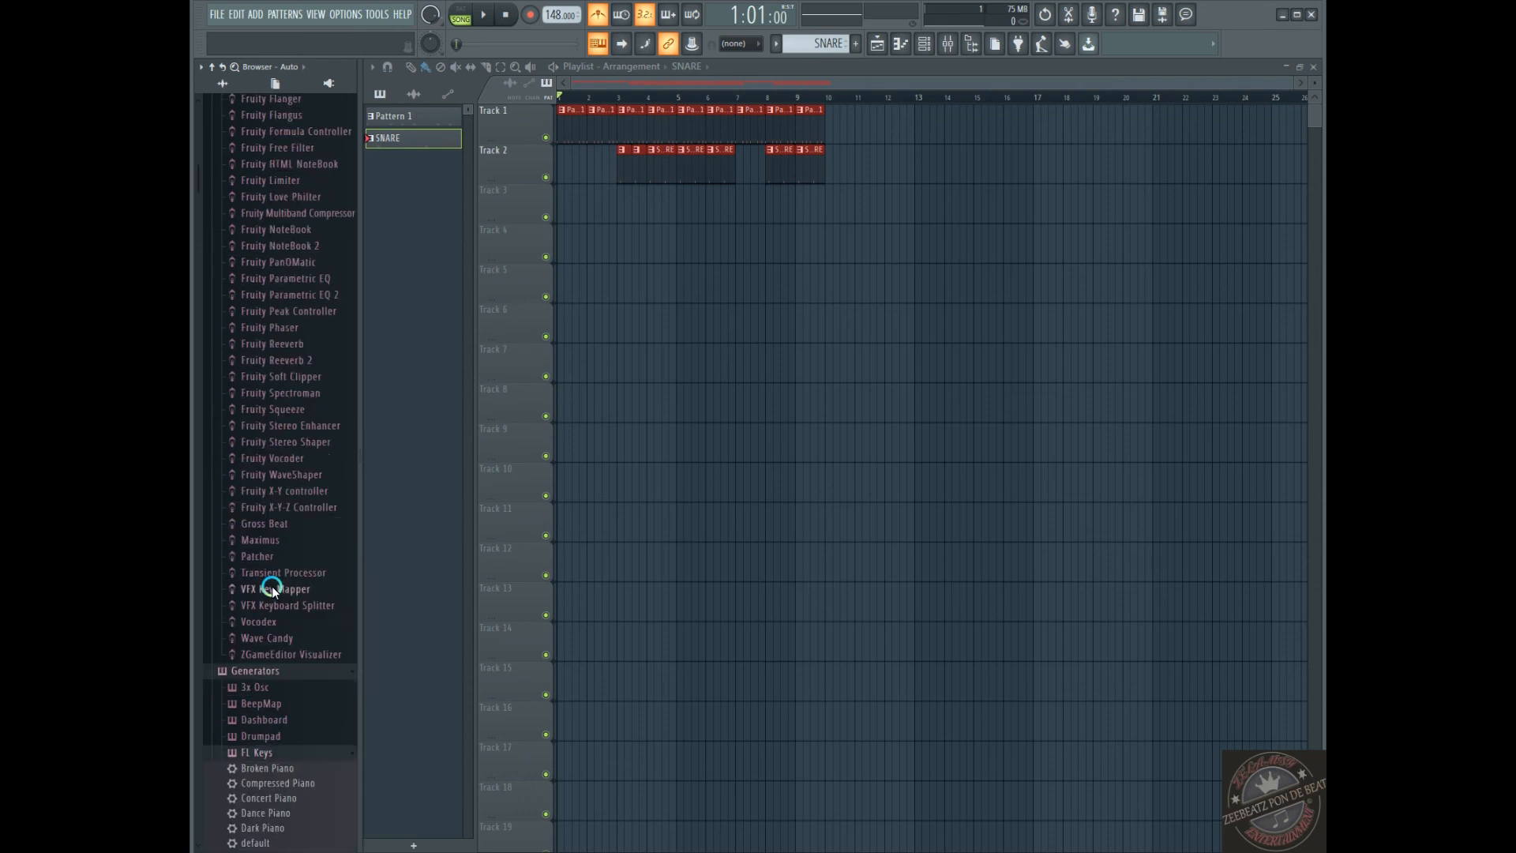
scroll(271, 590, "up", 15)
scroll(268, 584, "down", 20)
scroll(268, 587, "up", 15)
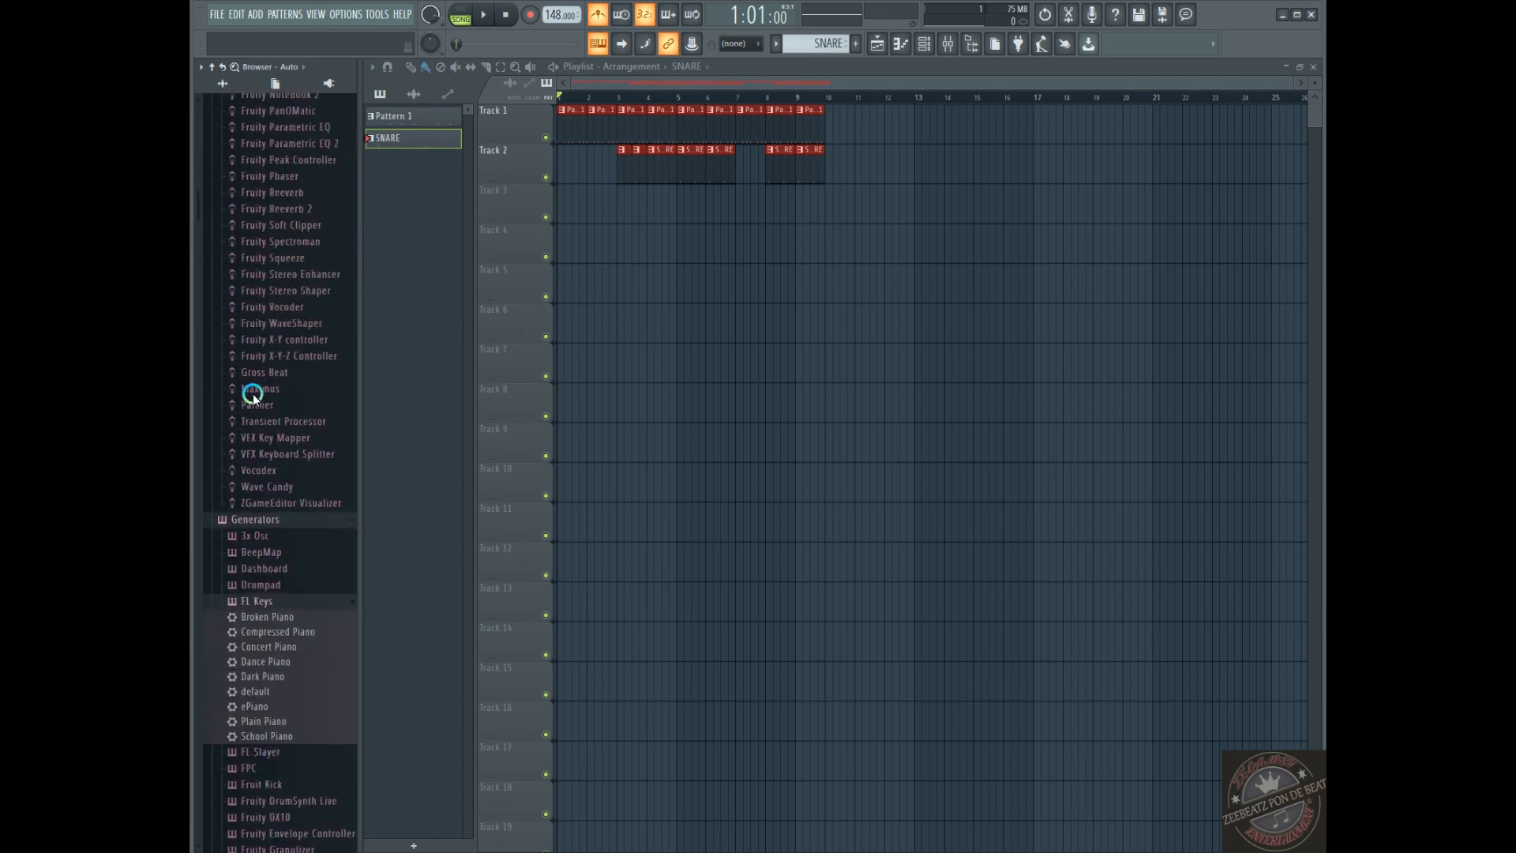
scroll(252, 395, "up", 2)
left_click(222, 592)
scroll(238, 308, "down", 15)
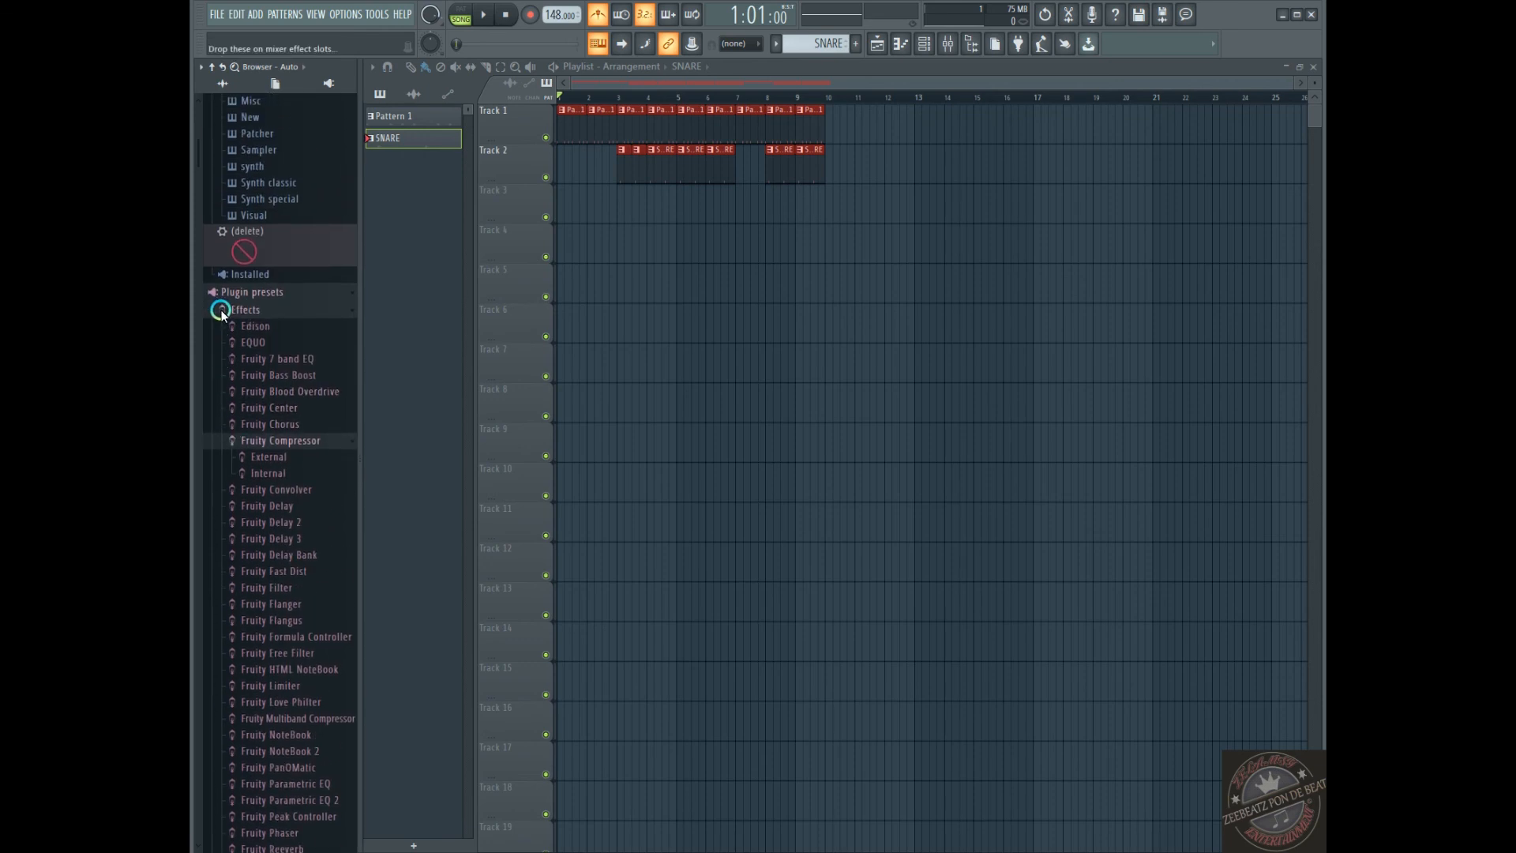
left_click(215, 293)
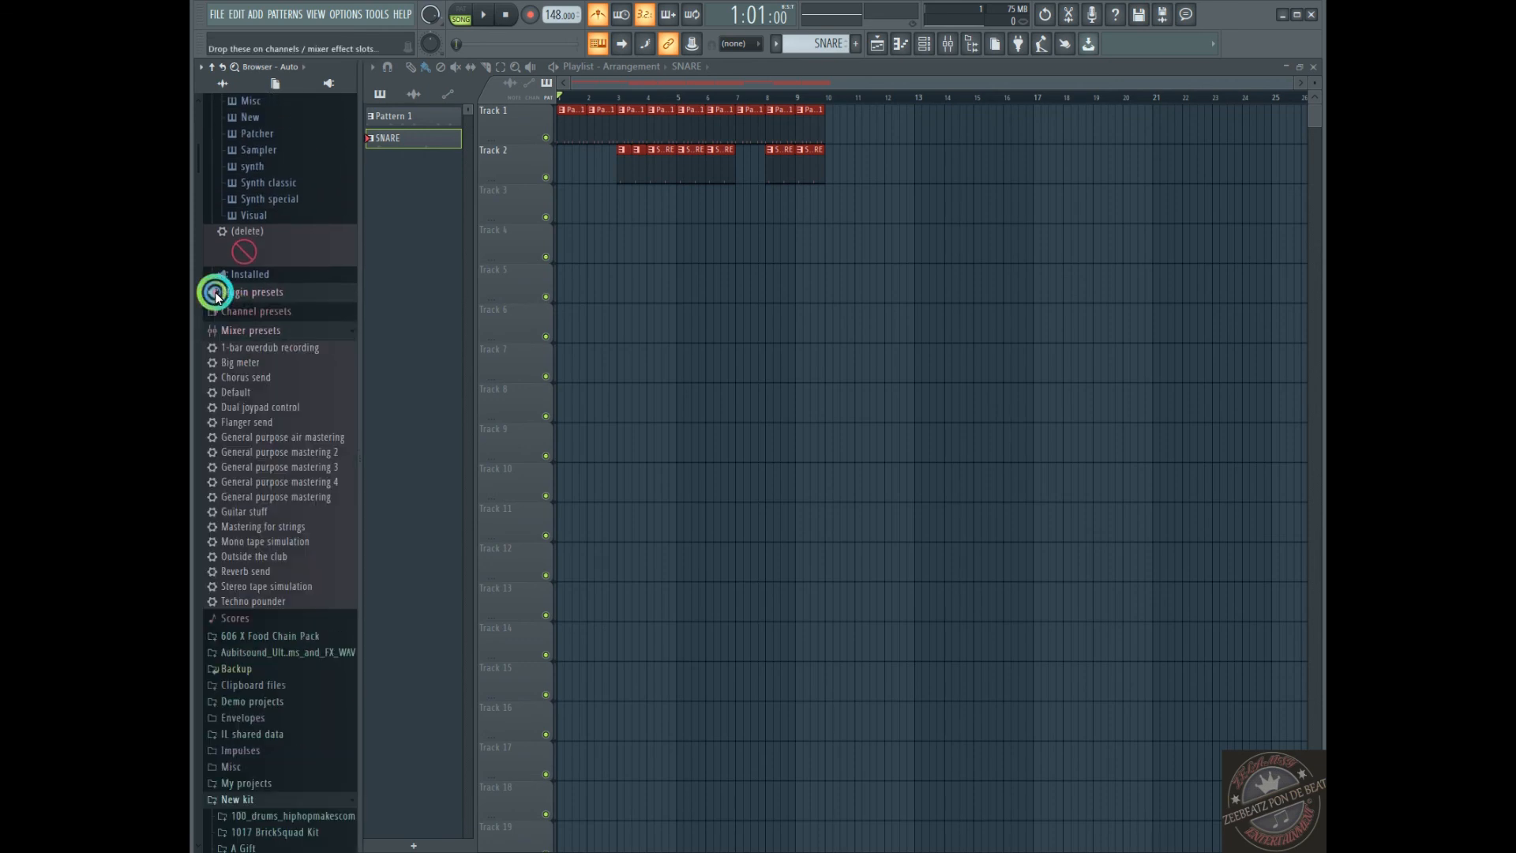
Look through the mixer presets and the New kit sample folders, and collapse New kit
scroll(235, 376, "down", 8)
scroll(251, 367, "up", 5)
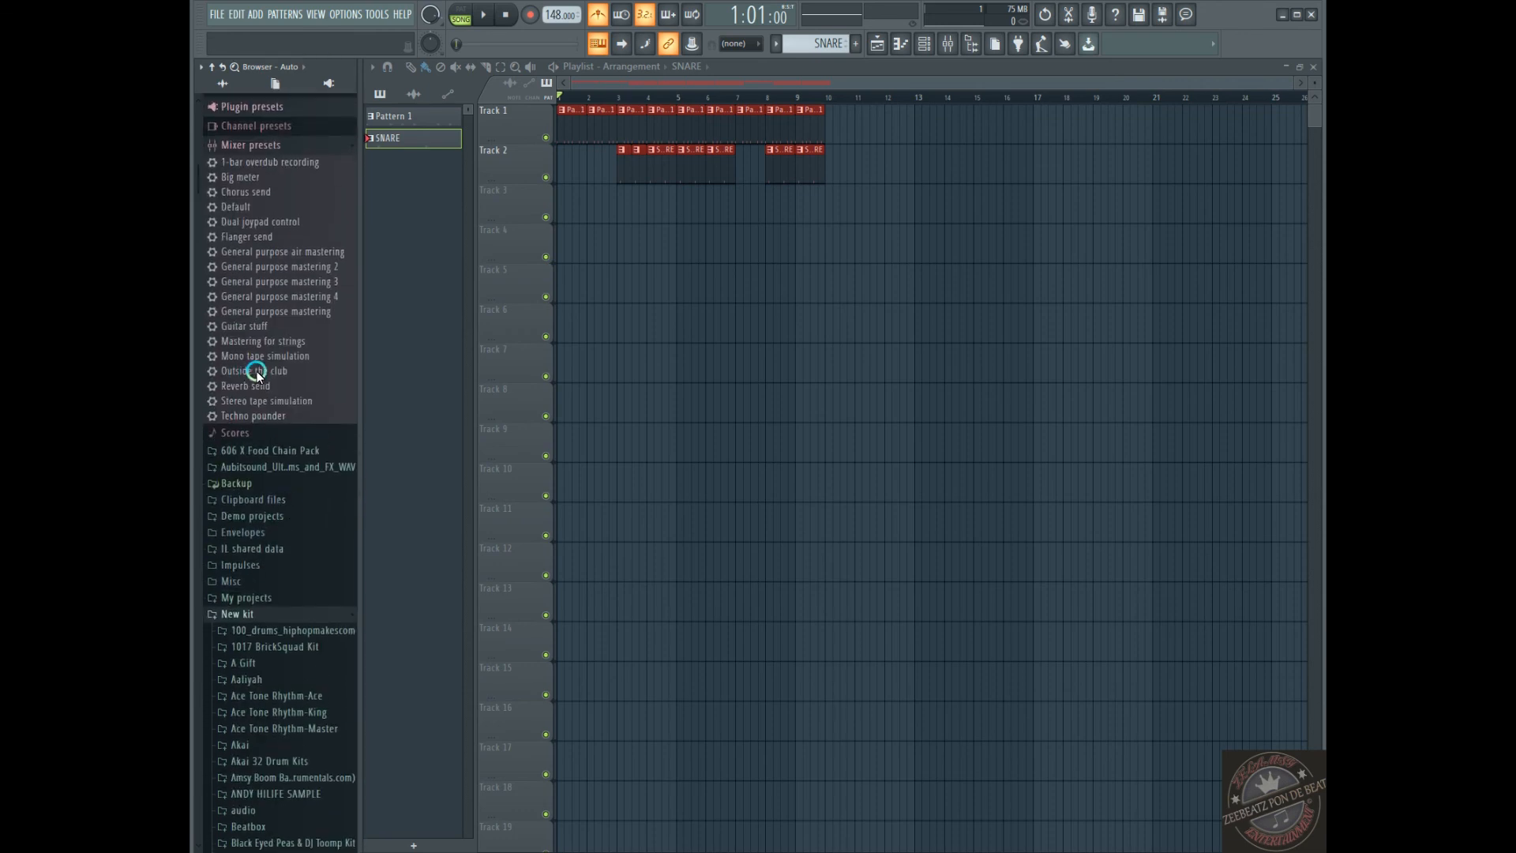
scroll(276, 604, "down", 12)
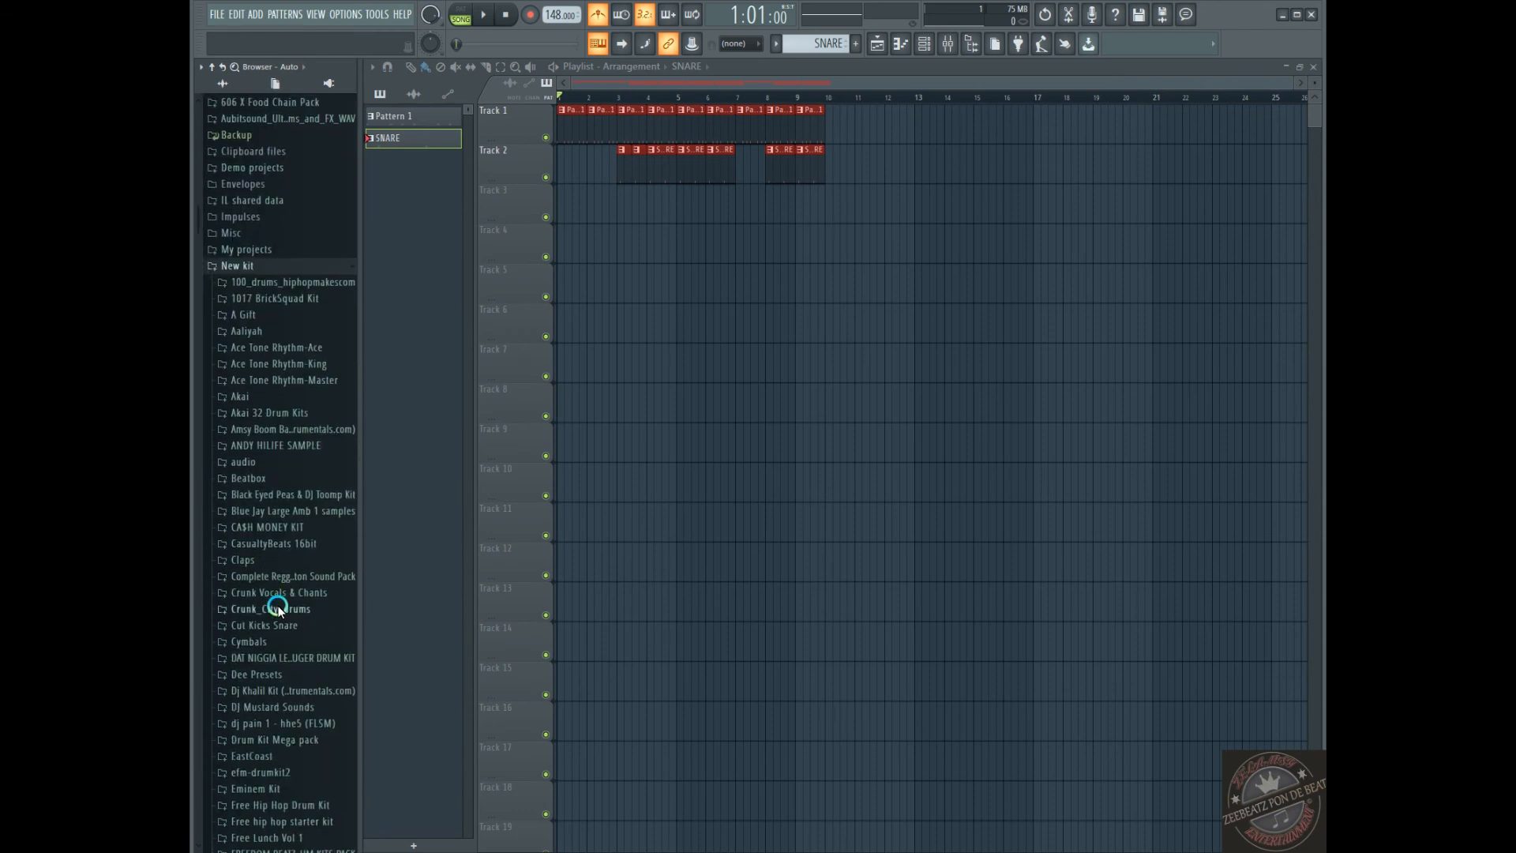
scroll(245, 348, "up", 10)
left_click(234, 531)
Collapse the Packs and X Drums folders in the browser
scroll(241, 513, "down", 5)
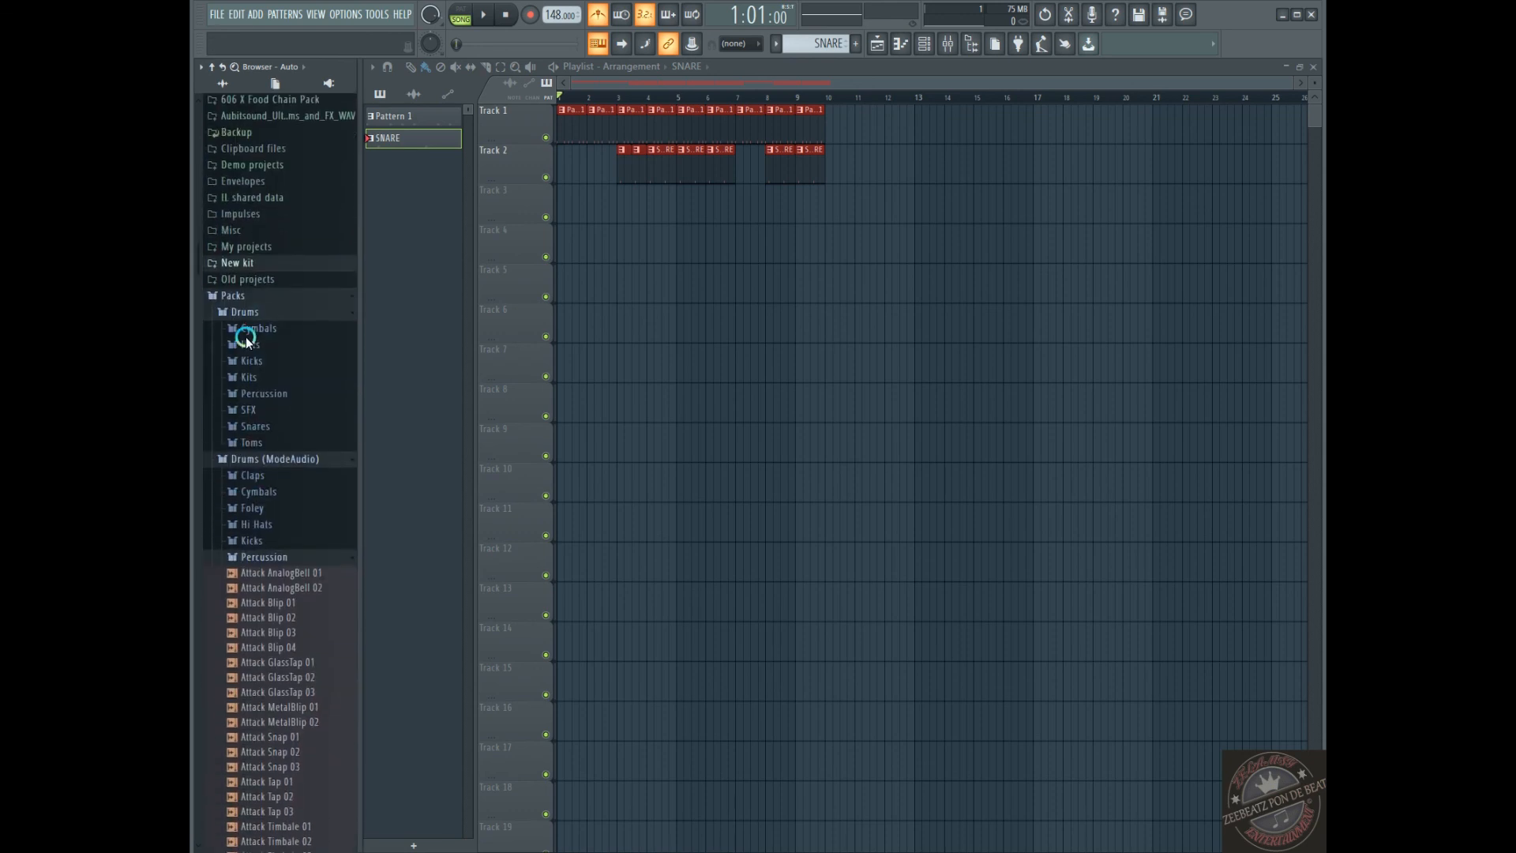
left_click(225, 296)
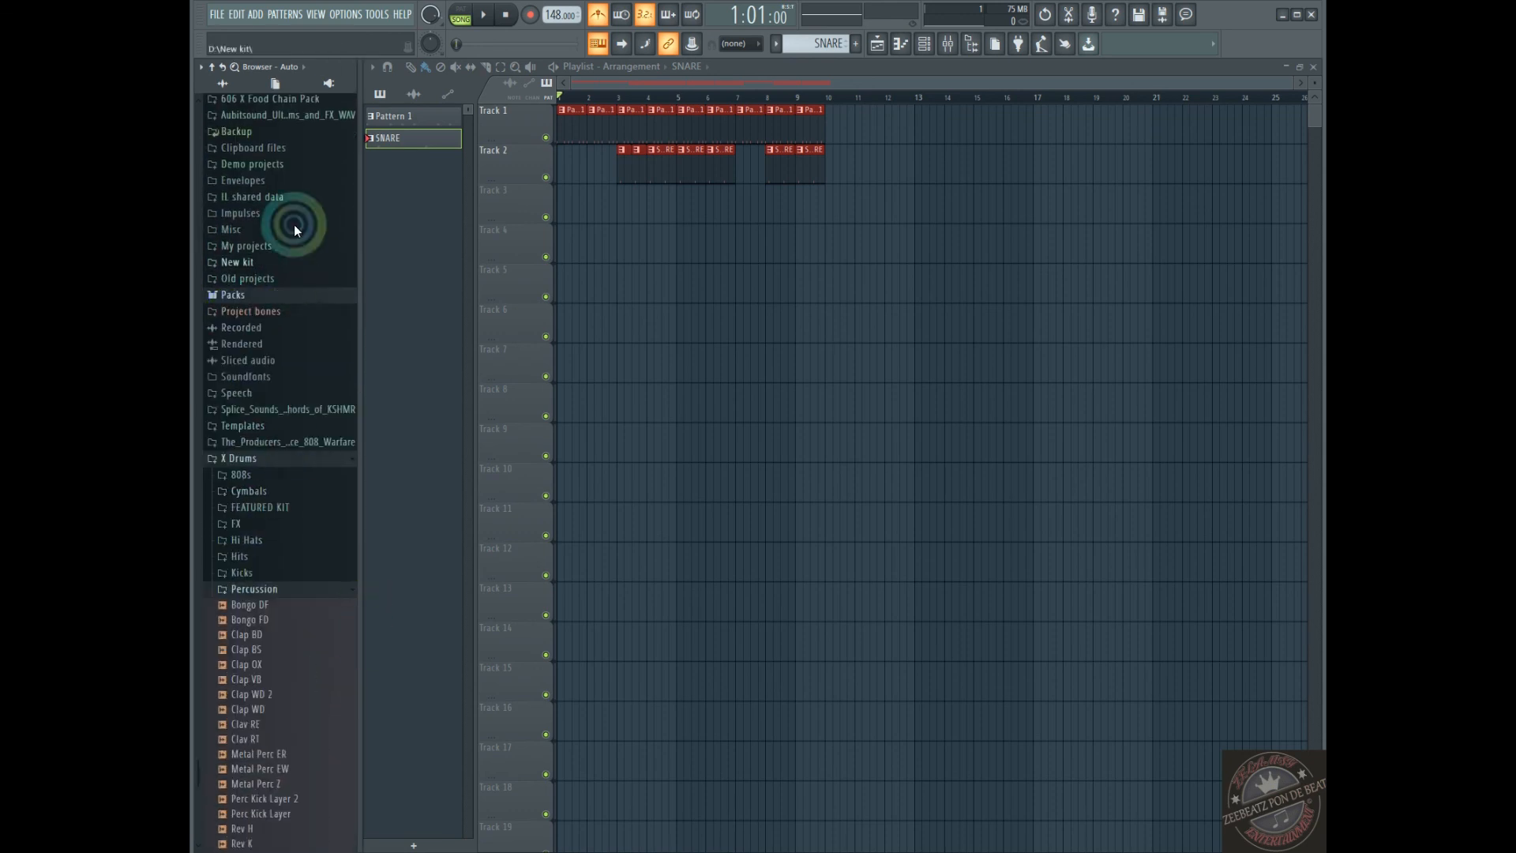
scroll(298, 332, "up", 7)
scroll(305, 660, "down", 7)
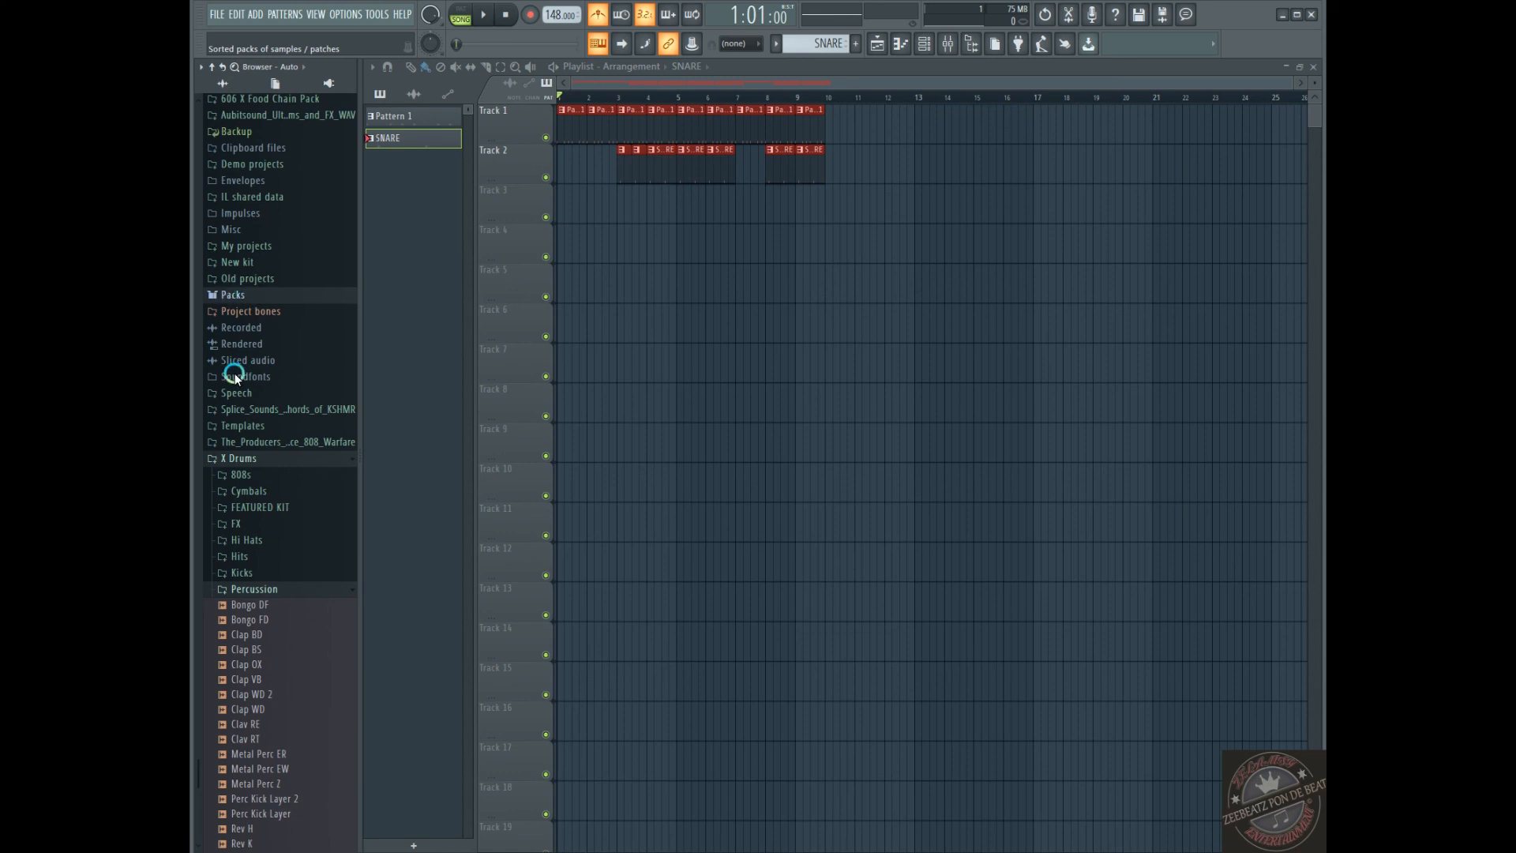
left_click(216, 456)
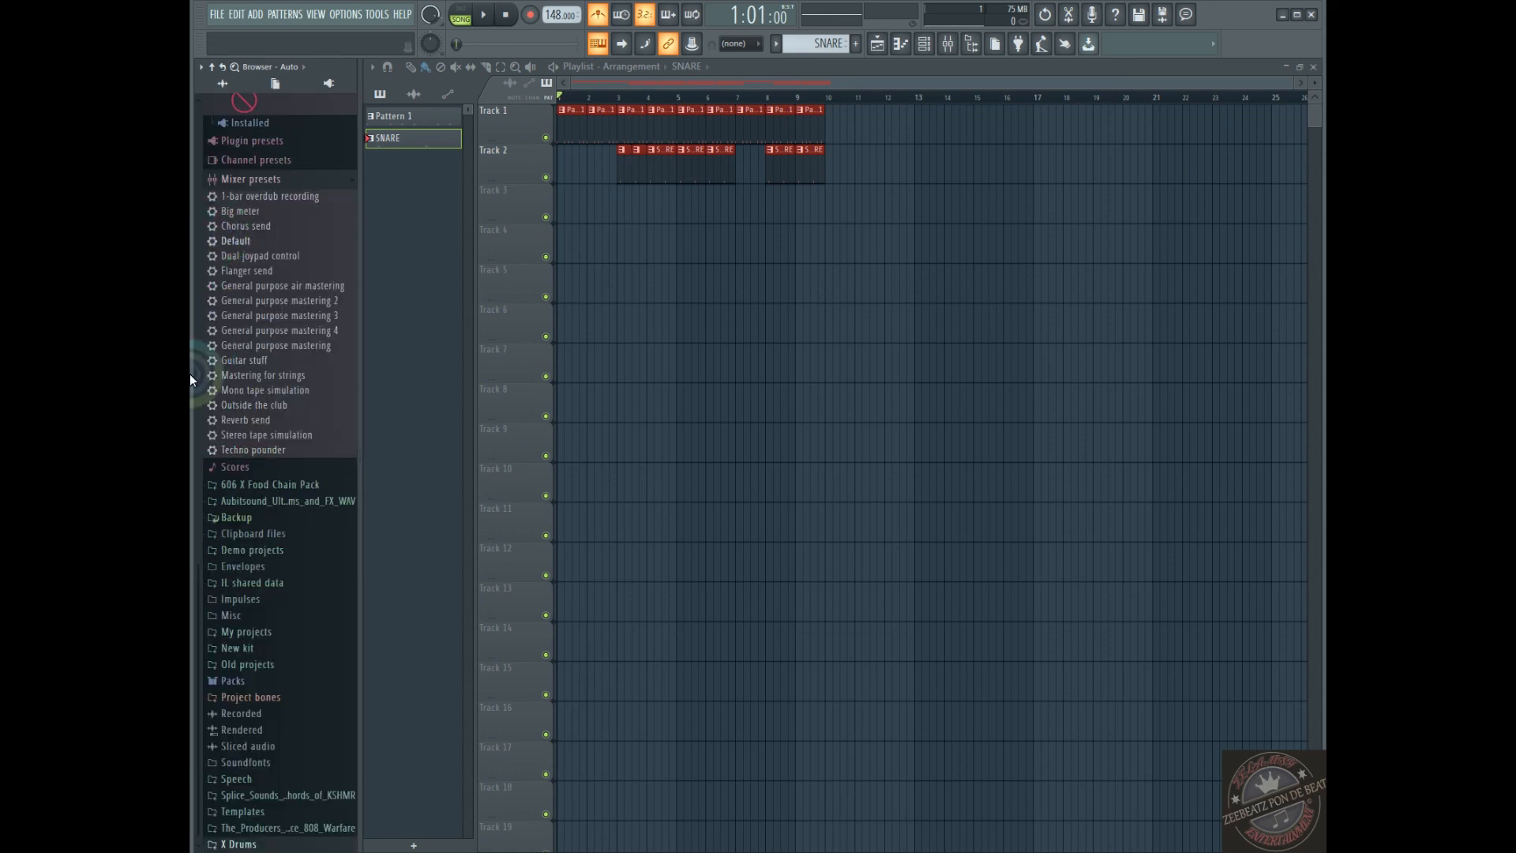
Preview the Attack Snap 01 sample from the ModeAudio percussion in Packs, and open the Claps folder in place of Percussion
left_click(228, 681)
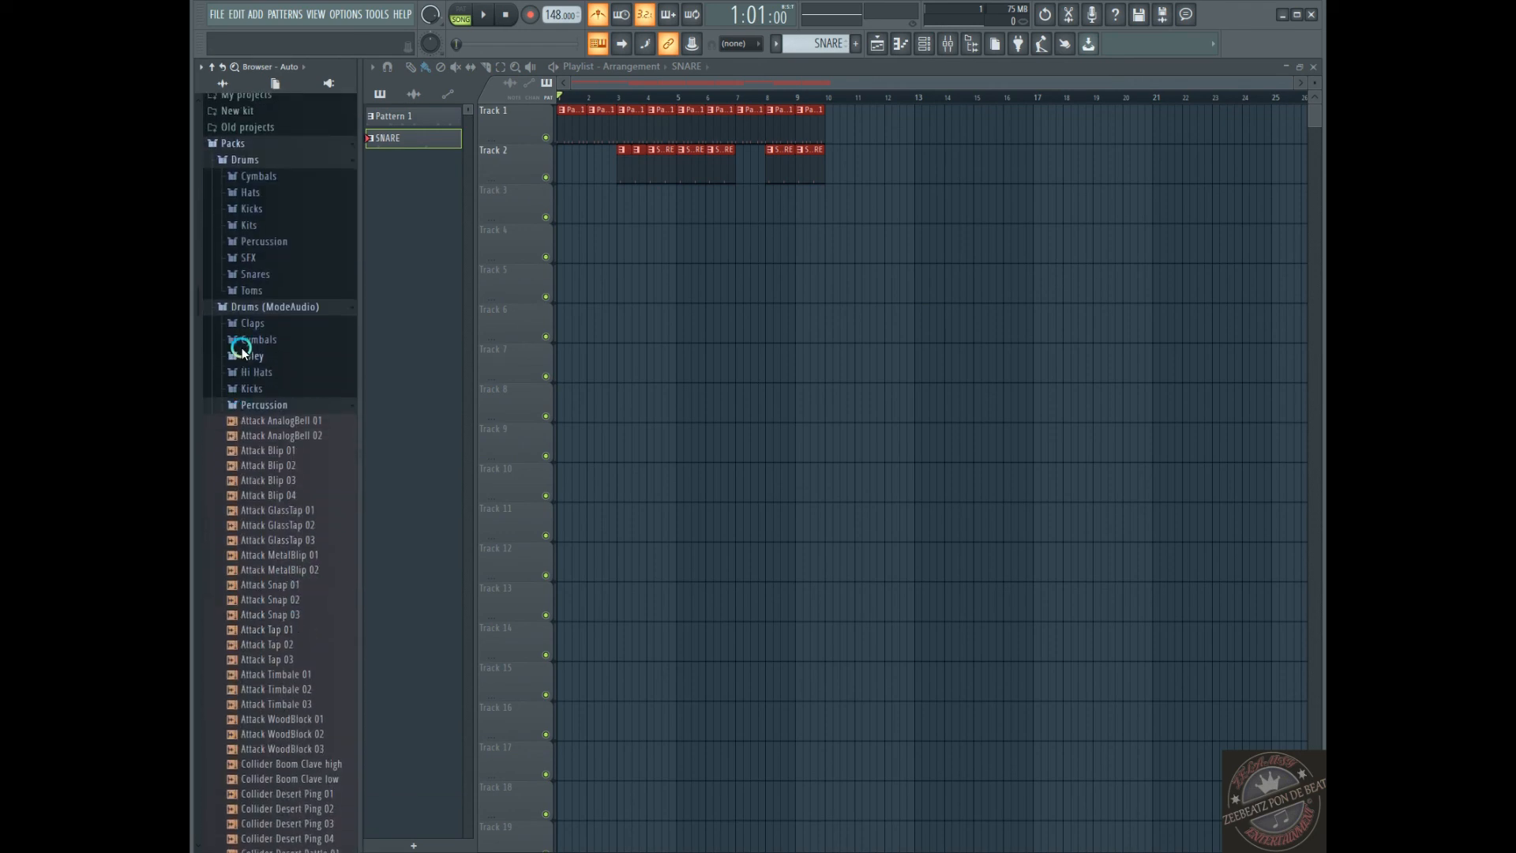
scroll(241, 348, "up", 4)
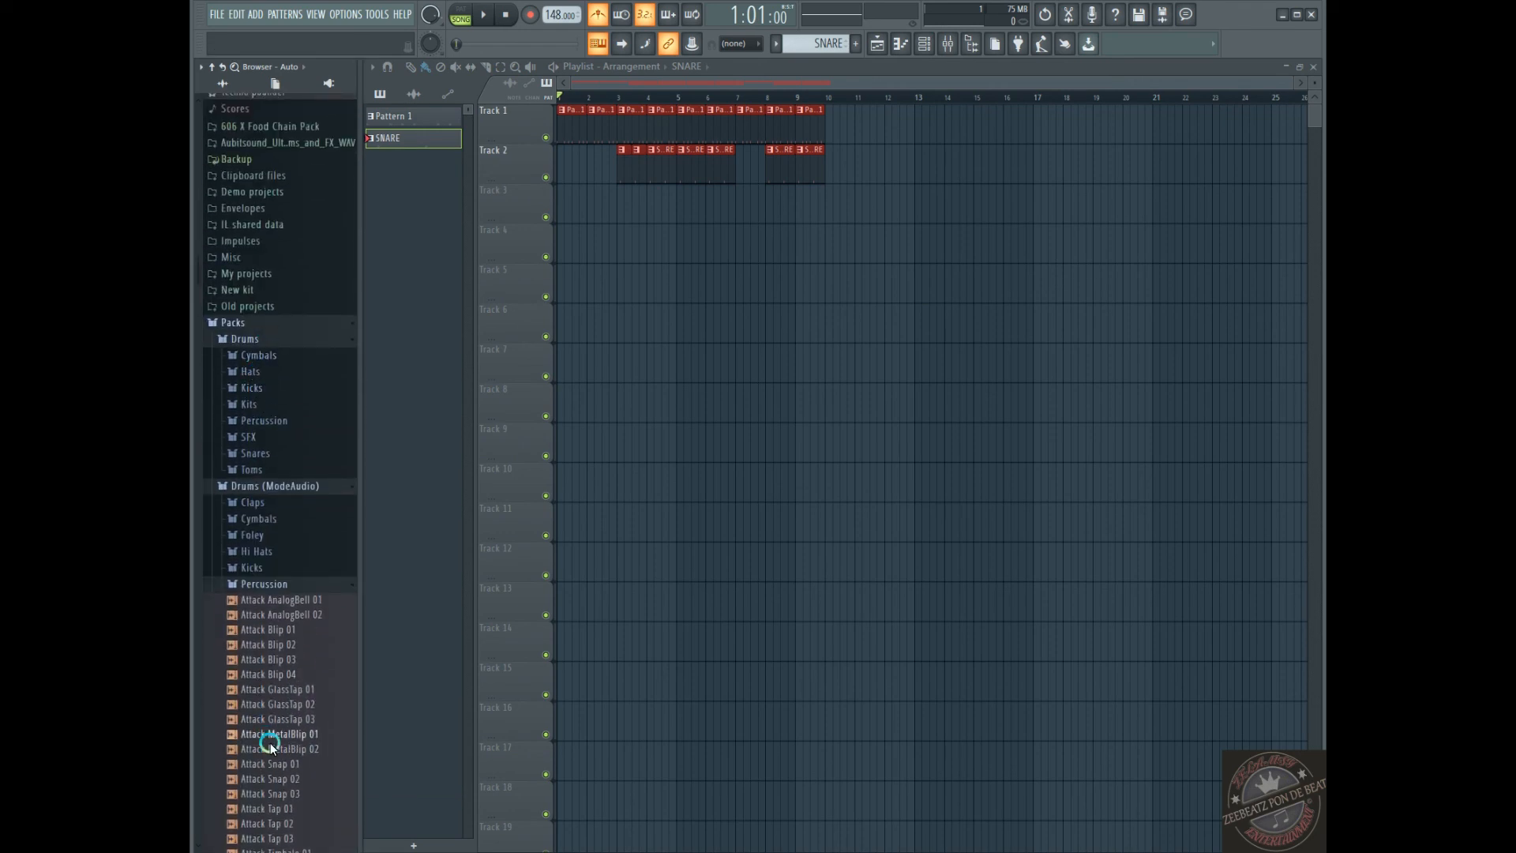
left_click(265, 763)
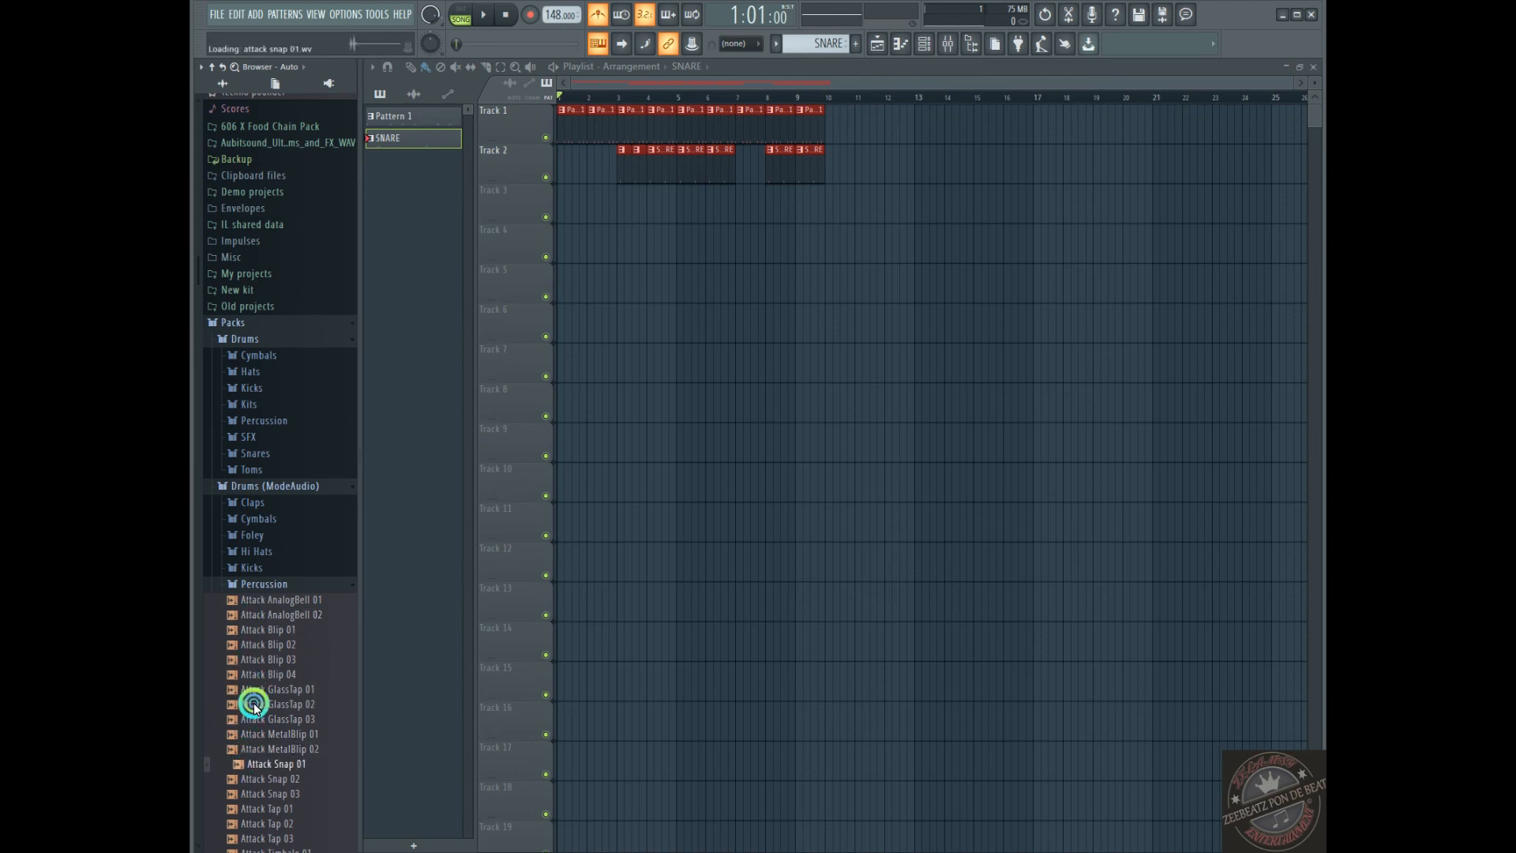
left_click(245, 584)
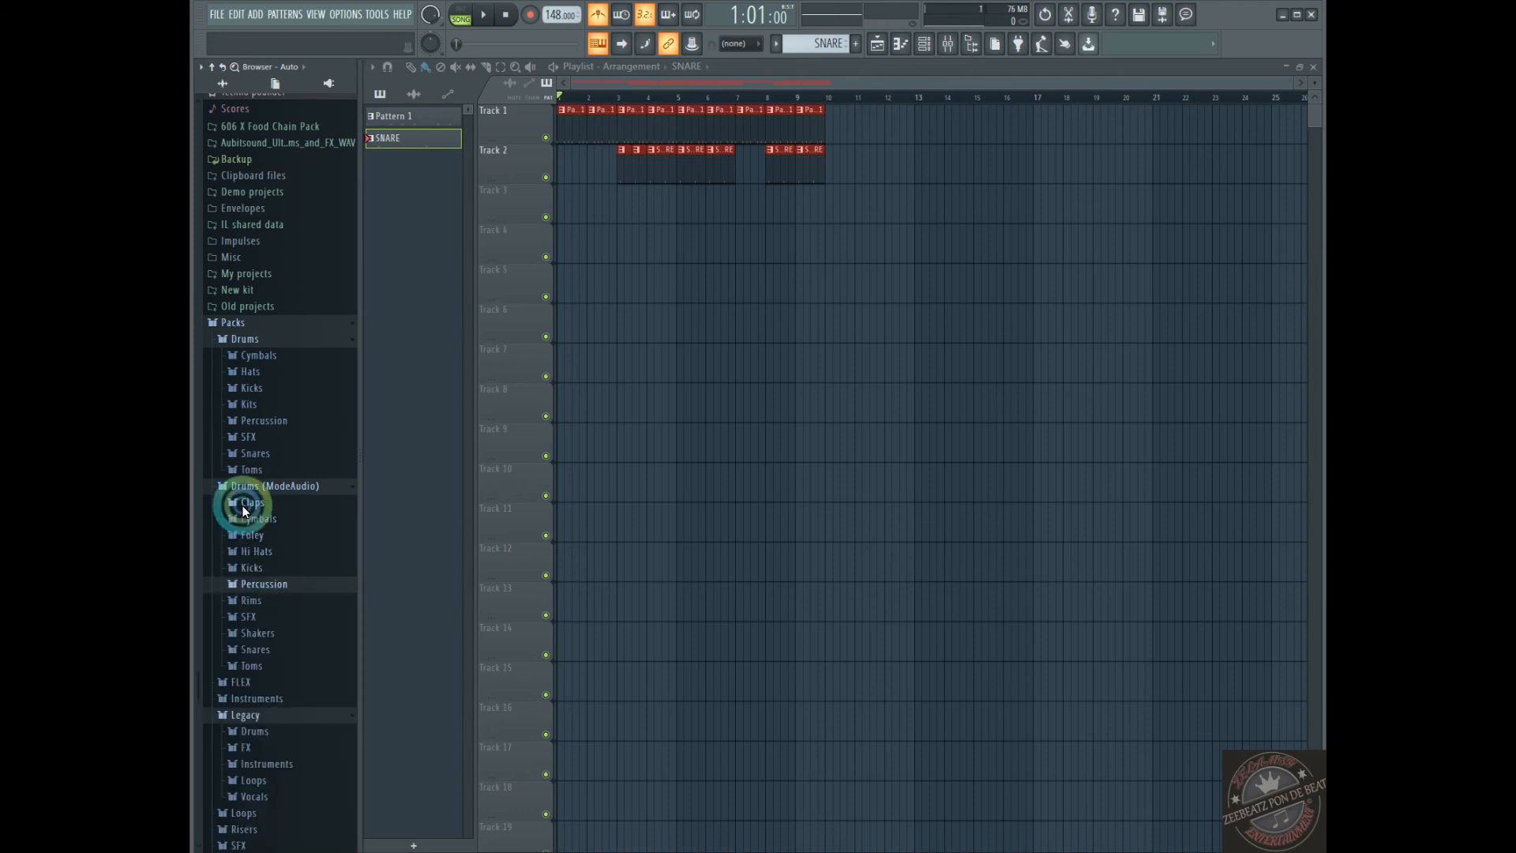
left_click(245, 503)
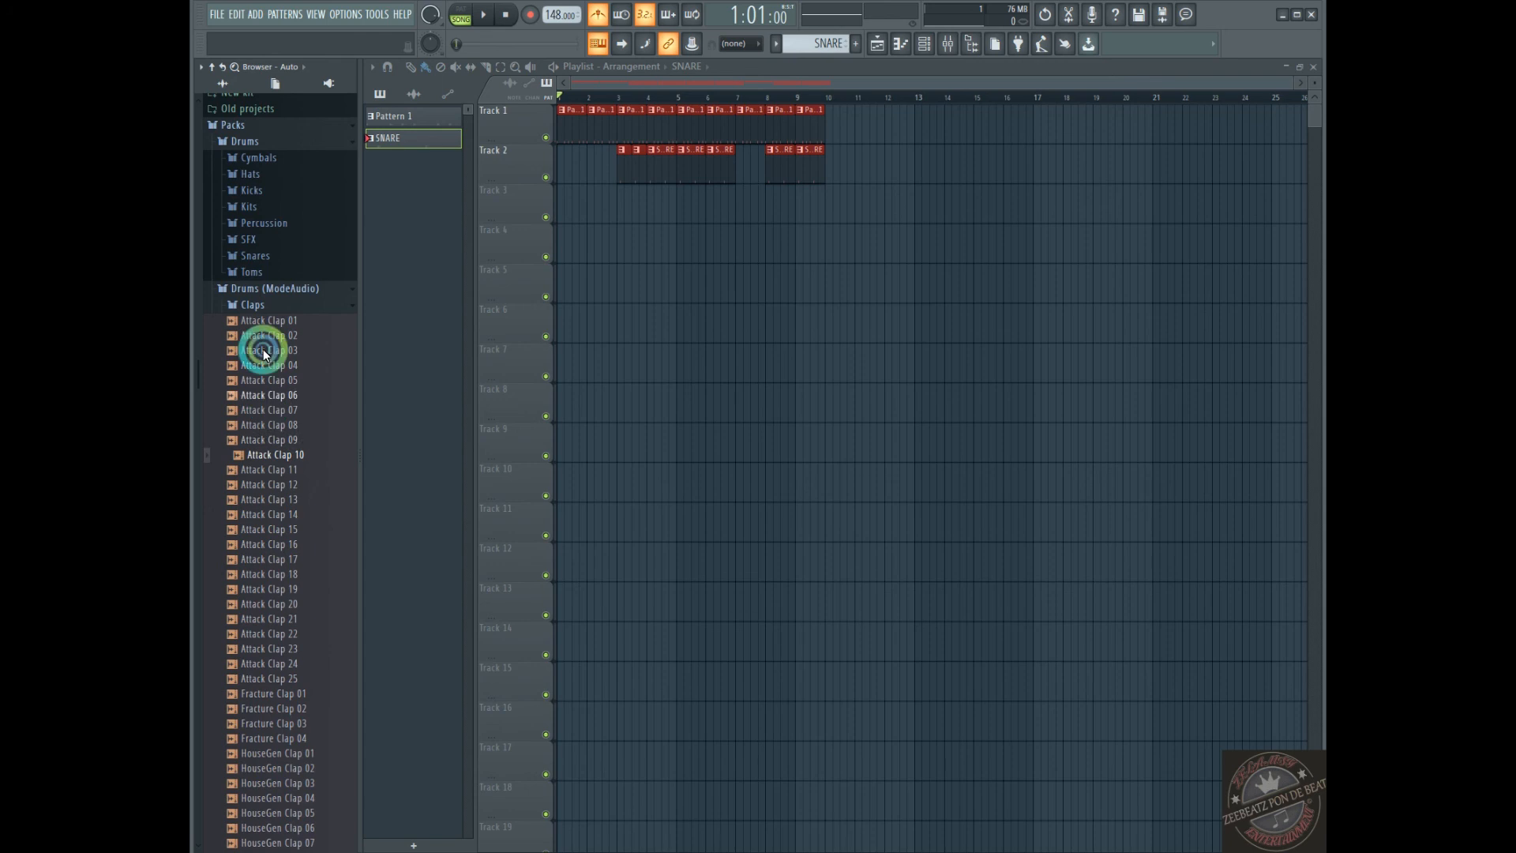
Collapse the Claps folder, look through the tom samples in the Toms folder of the Drums pack, and collapse it
left_click(245, 308)
left_click(249, 361)
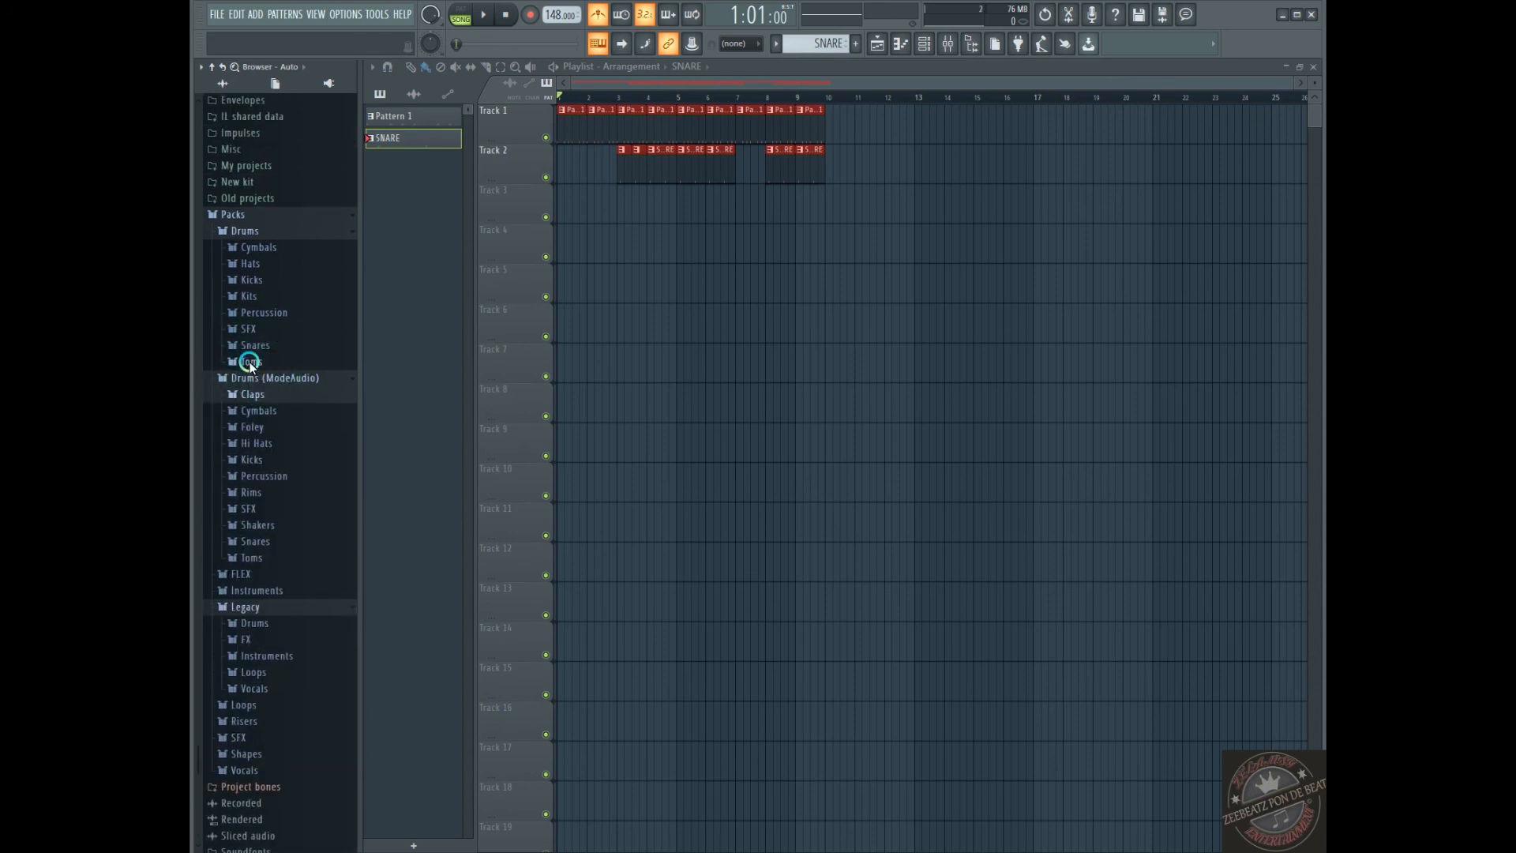
left_click(256, 427)
left_click(256, 487)
left_click(255, 529)
left_click(254, 414)
left_click(250, 362)
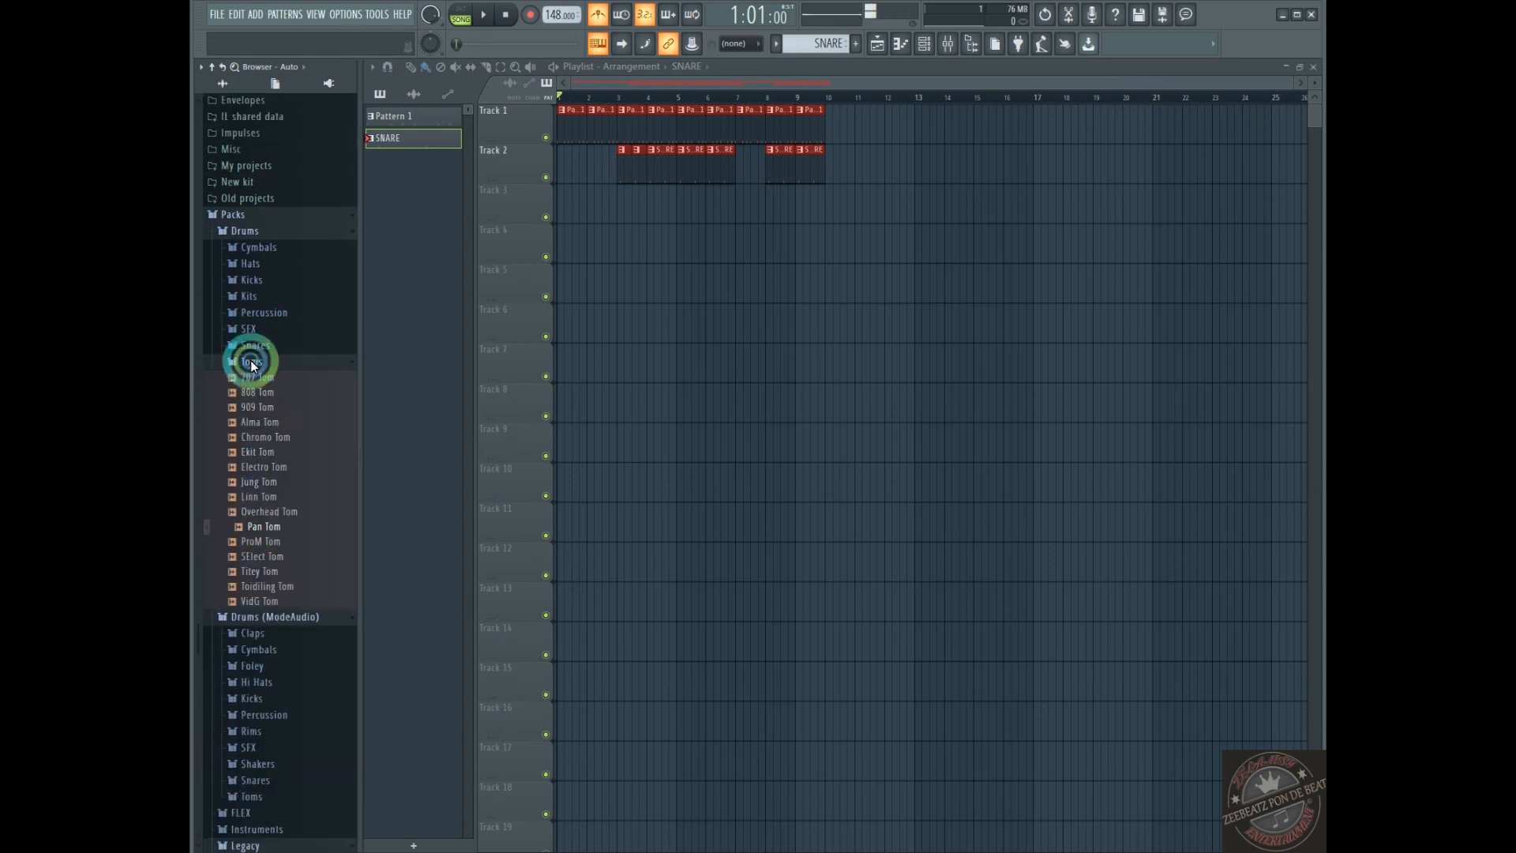
Look through the samples in the Snares folder of the Drums pack, and collapse the folder
scroll(245, 434, "up", 3)
left_click(247, 522)
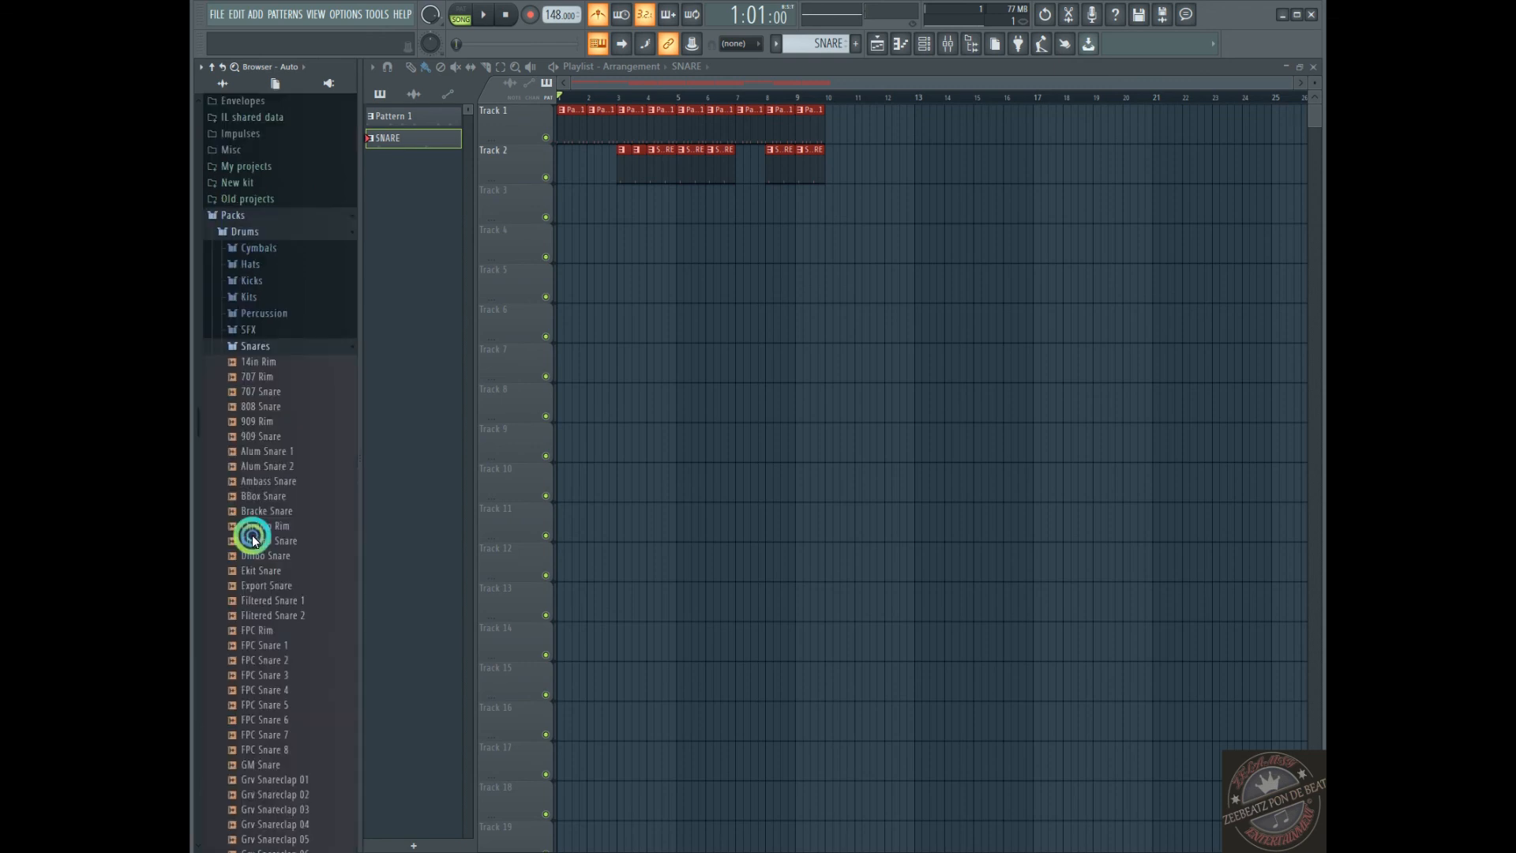
scroll(251, 505, "down", 5)
left_click(253, 378)
left_click(245, 419)
scroll(245, 395, "up", 3)
Look through the Percussion samples and the Kits folder of the Drums pack, and collapse both folders
left_click(249, 433)
left_click(258, 398)
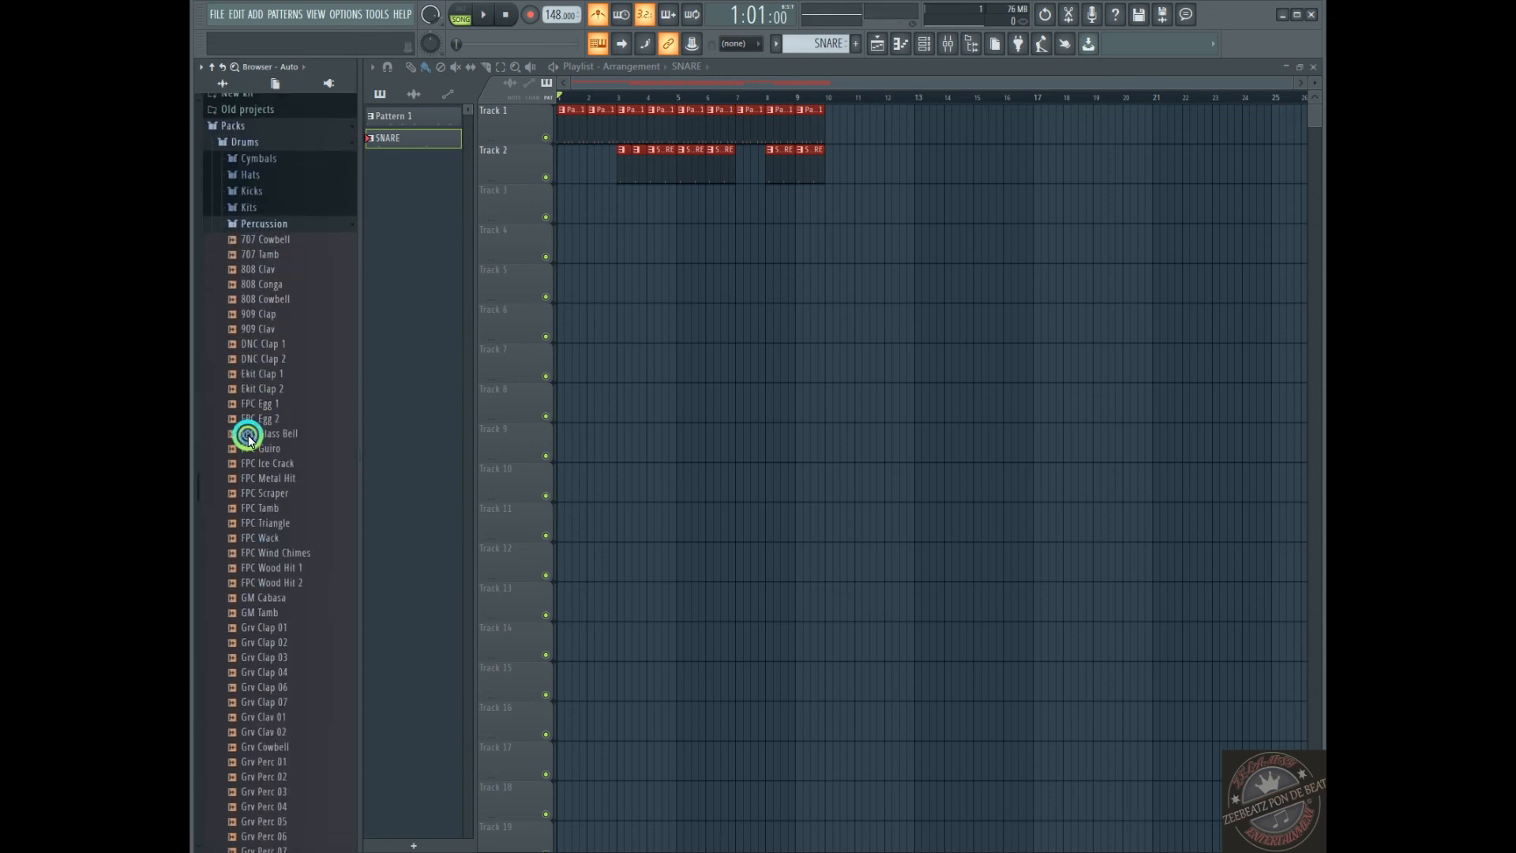
scroll(268, 331, "down", 3)
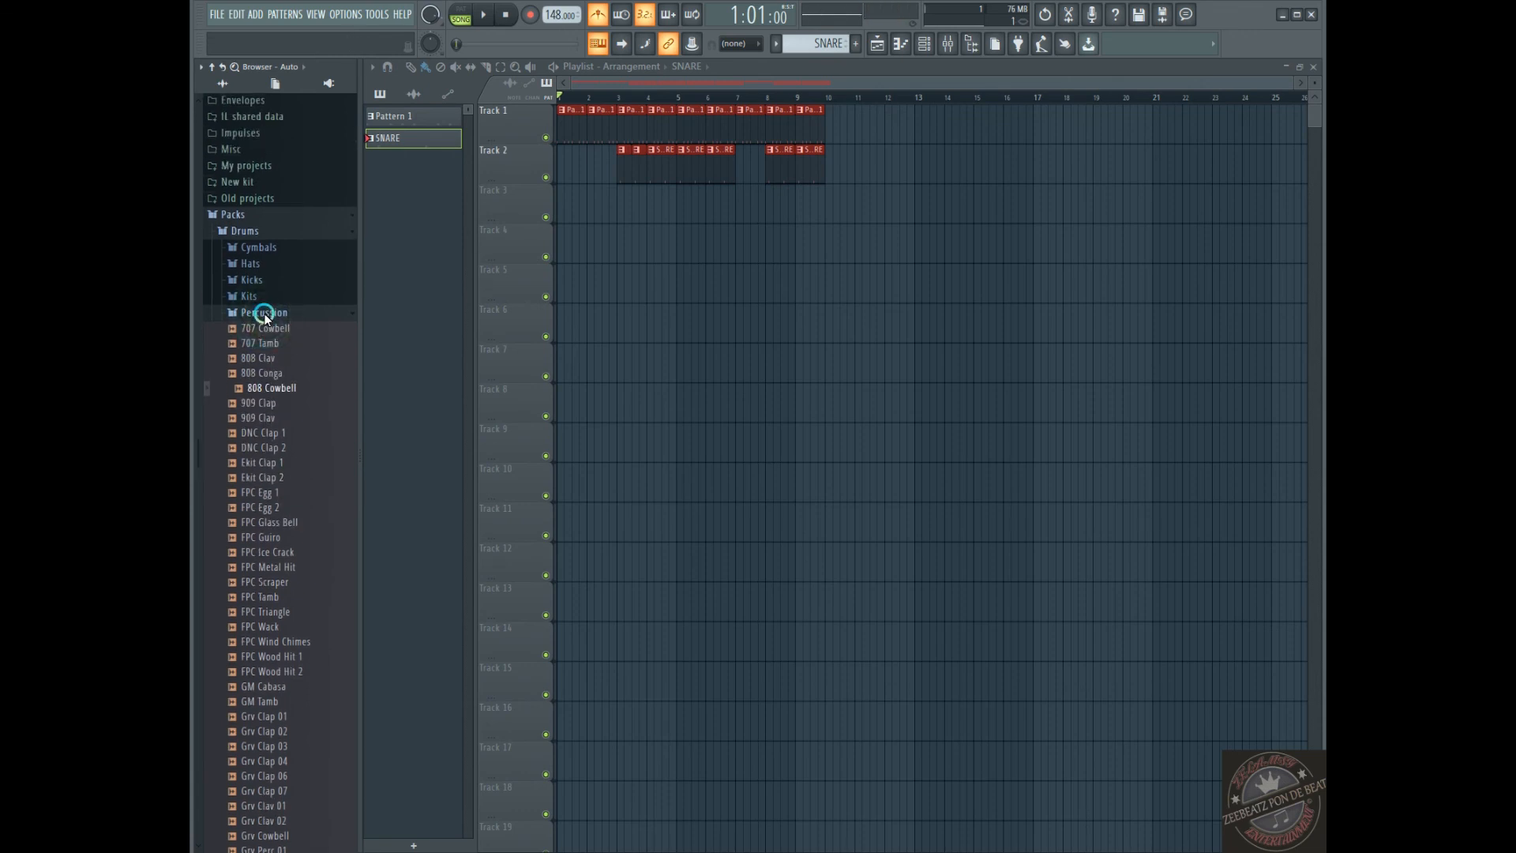
left_click(262, 311)
left_click(247, 295)
left_click(247, 294)
Look through the kick samples in the Kicks folder of the Drums pack, and collapse the folder
left_click(249, 279)
left_click(253, 330)
left_click(264, 428)
left_click(254, 266)
left_click(254, 235)
left_click(260, 505)
scroll(262, 443, "up", 6)
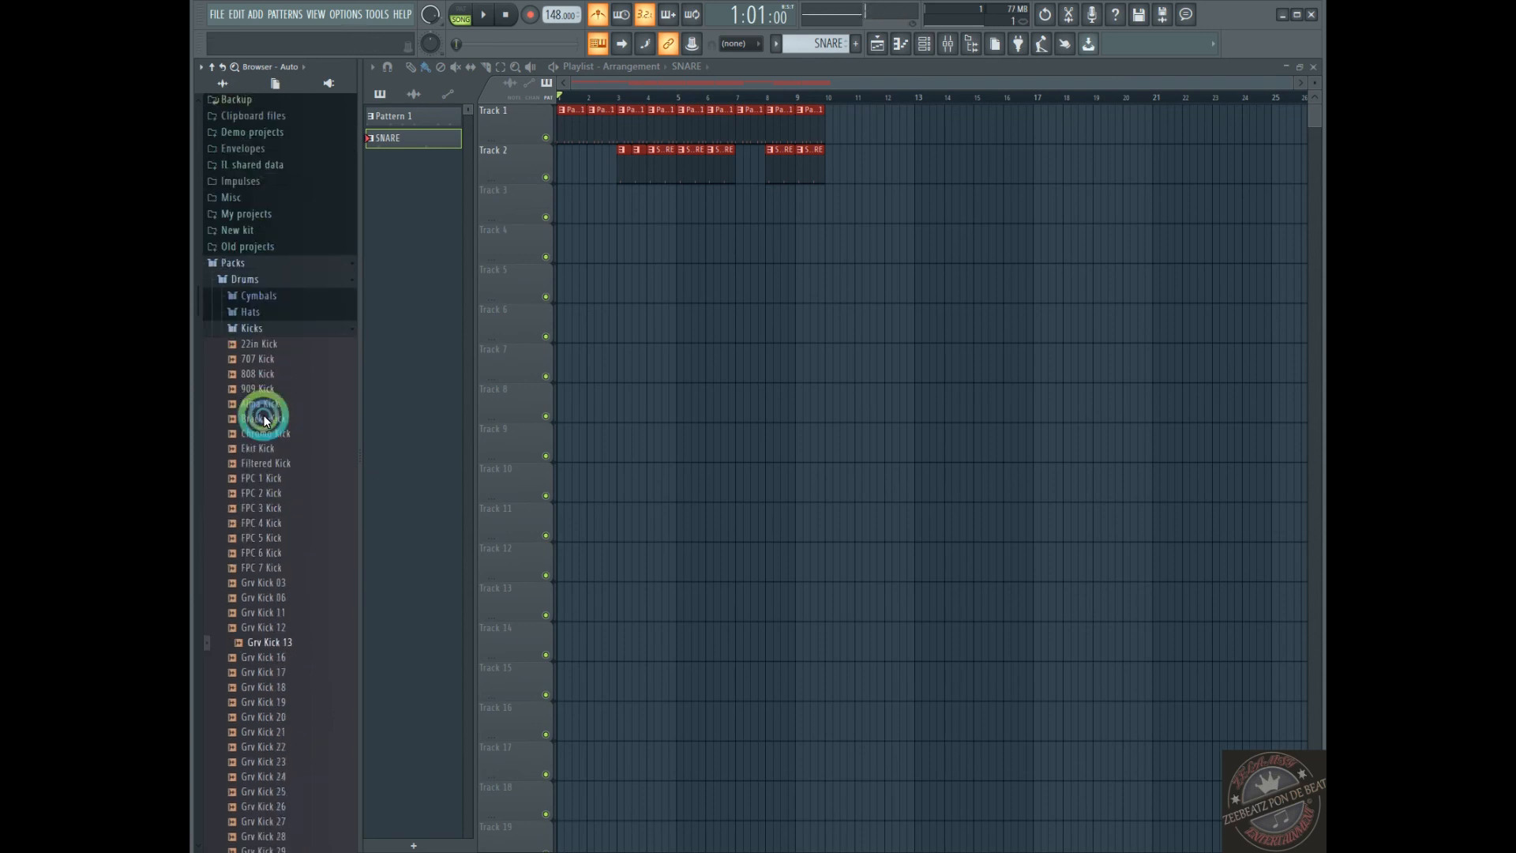
left_click(246, 456)
Look through the Hats and Cymbals sample folders of the Drums pack, and collapse each one
left_click(253, 442)
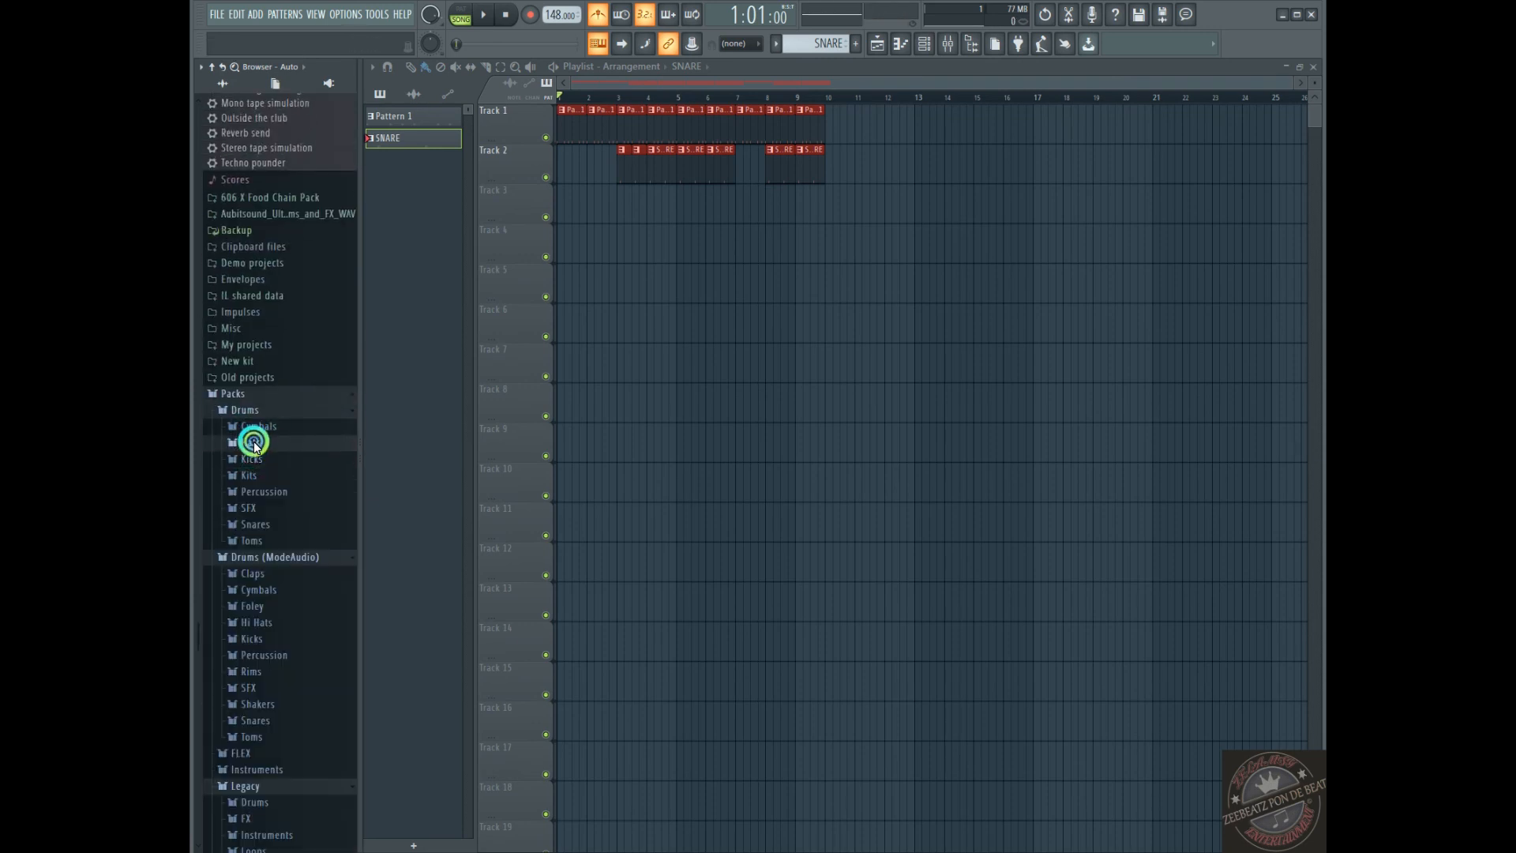
left_click(255, 296)
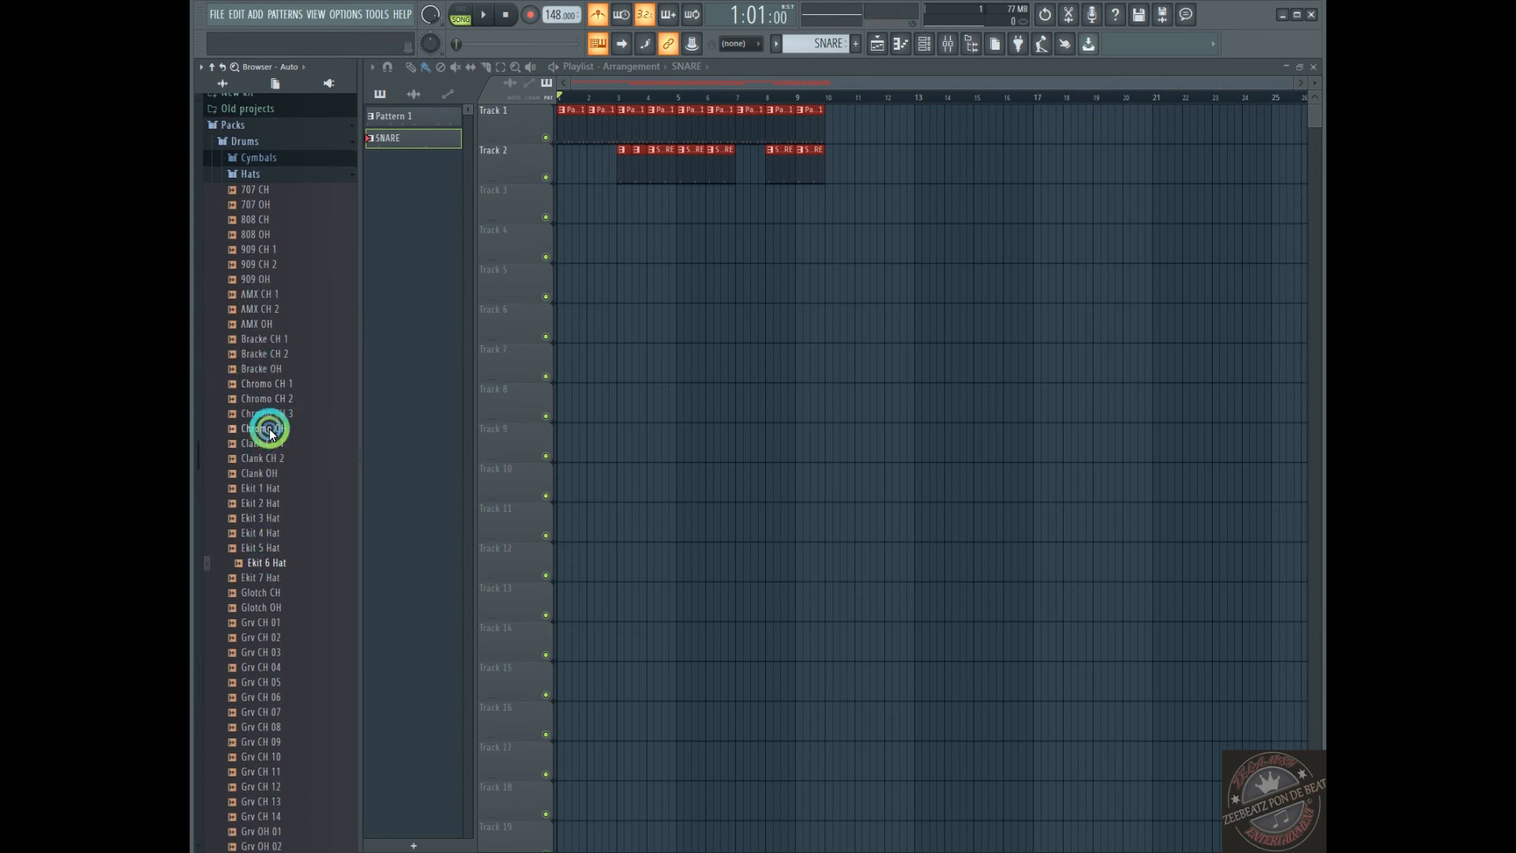
scroll(260, 473, "up", 5)
left_click(247, 531)
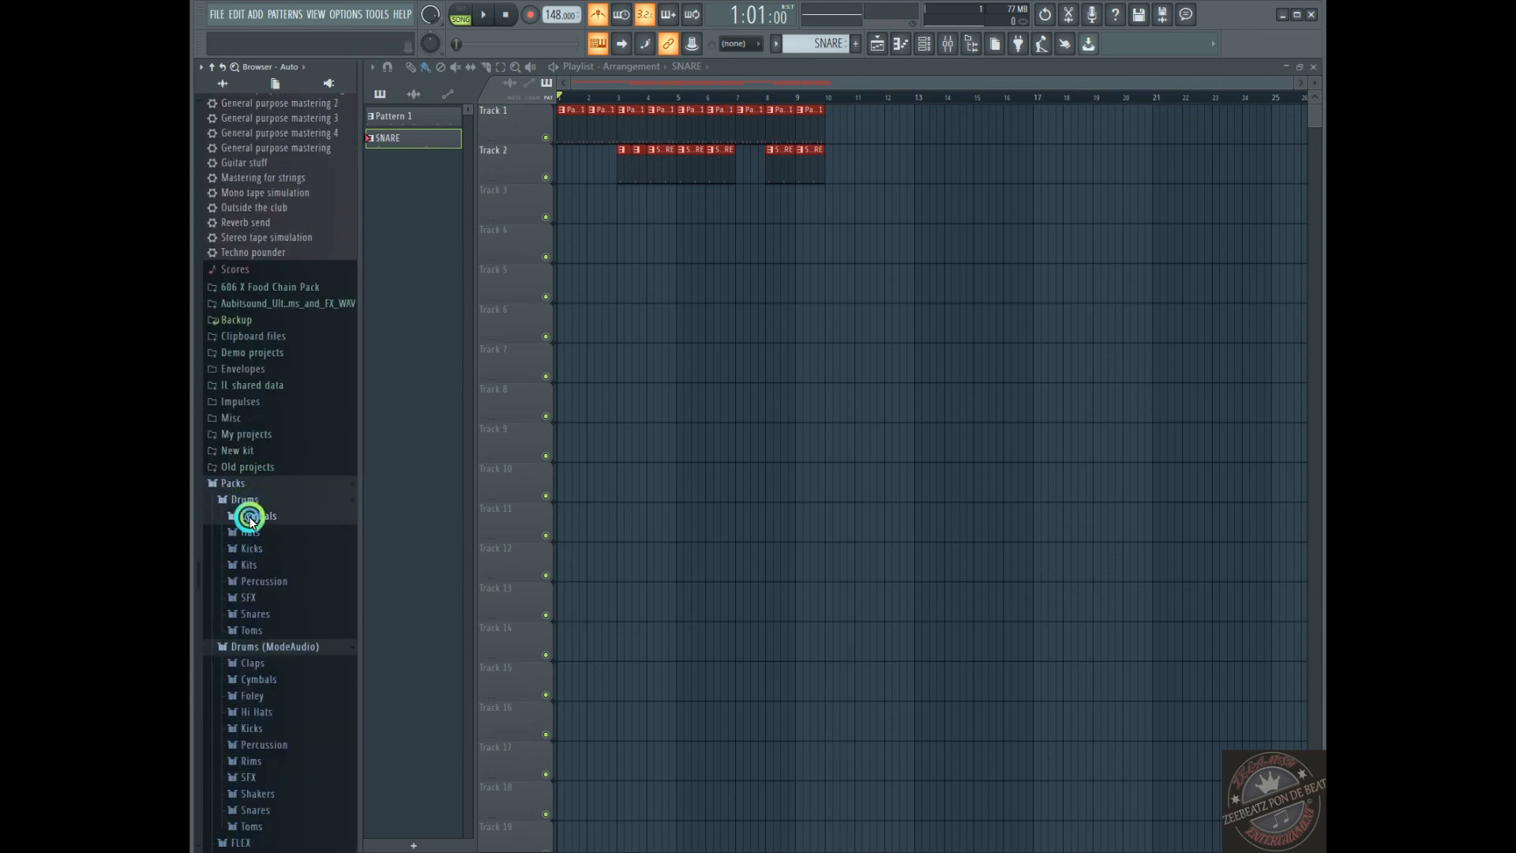
left_click(249, 516)
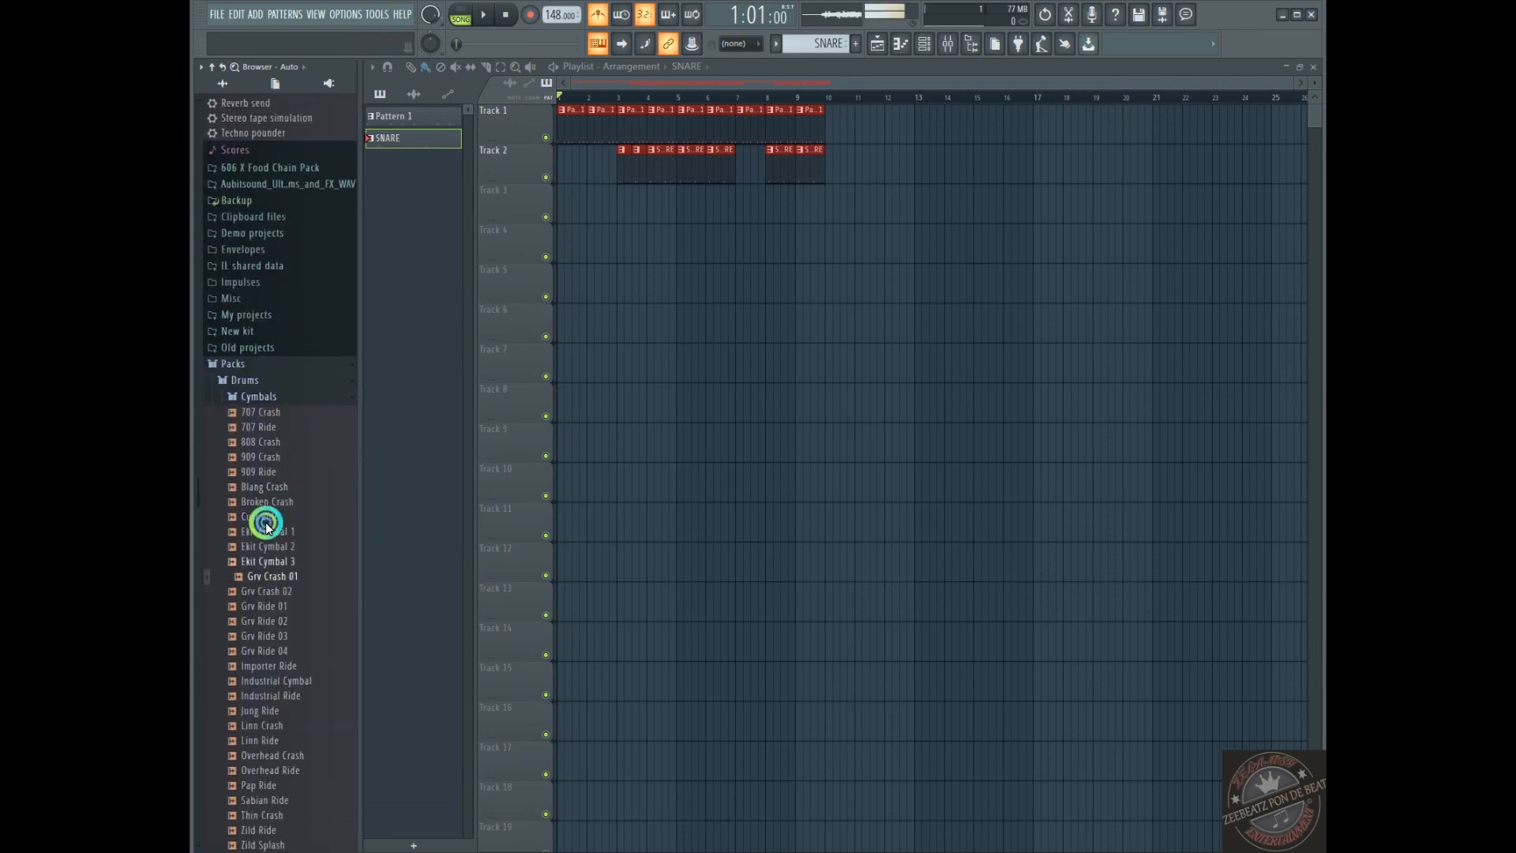
left_click(247, 394)
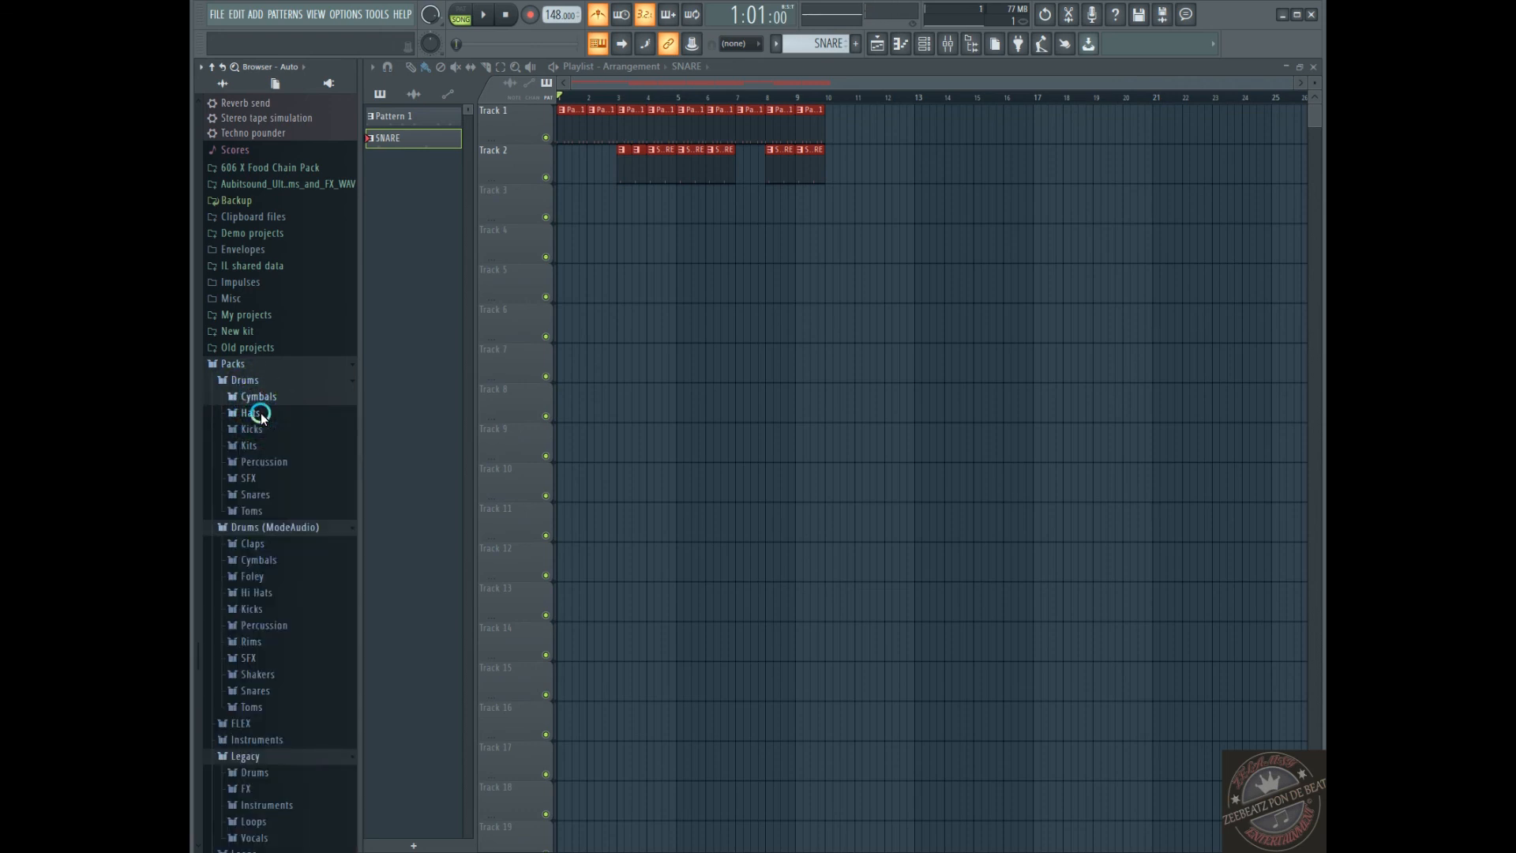